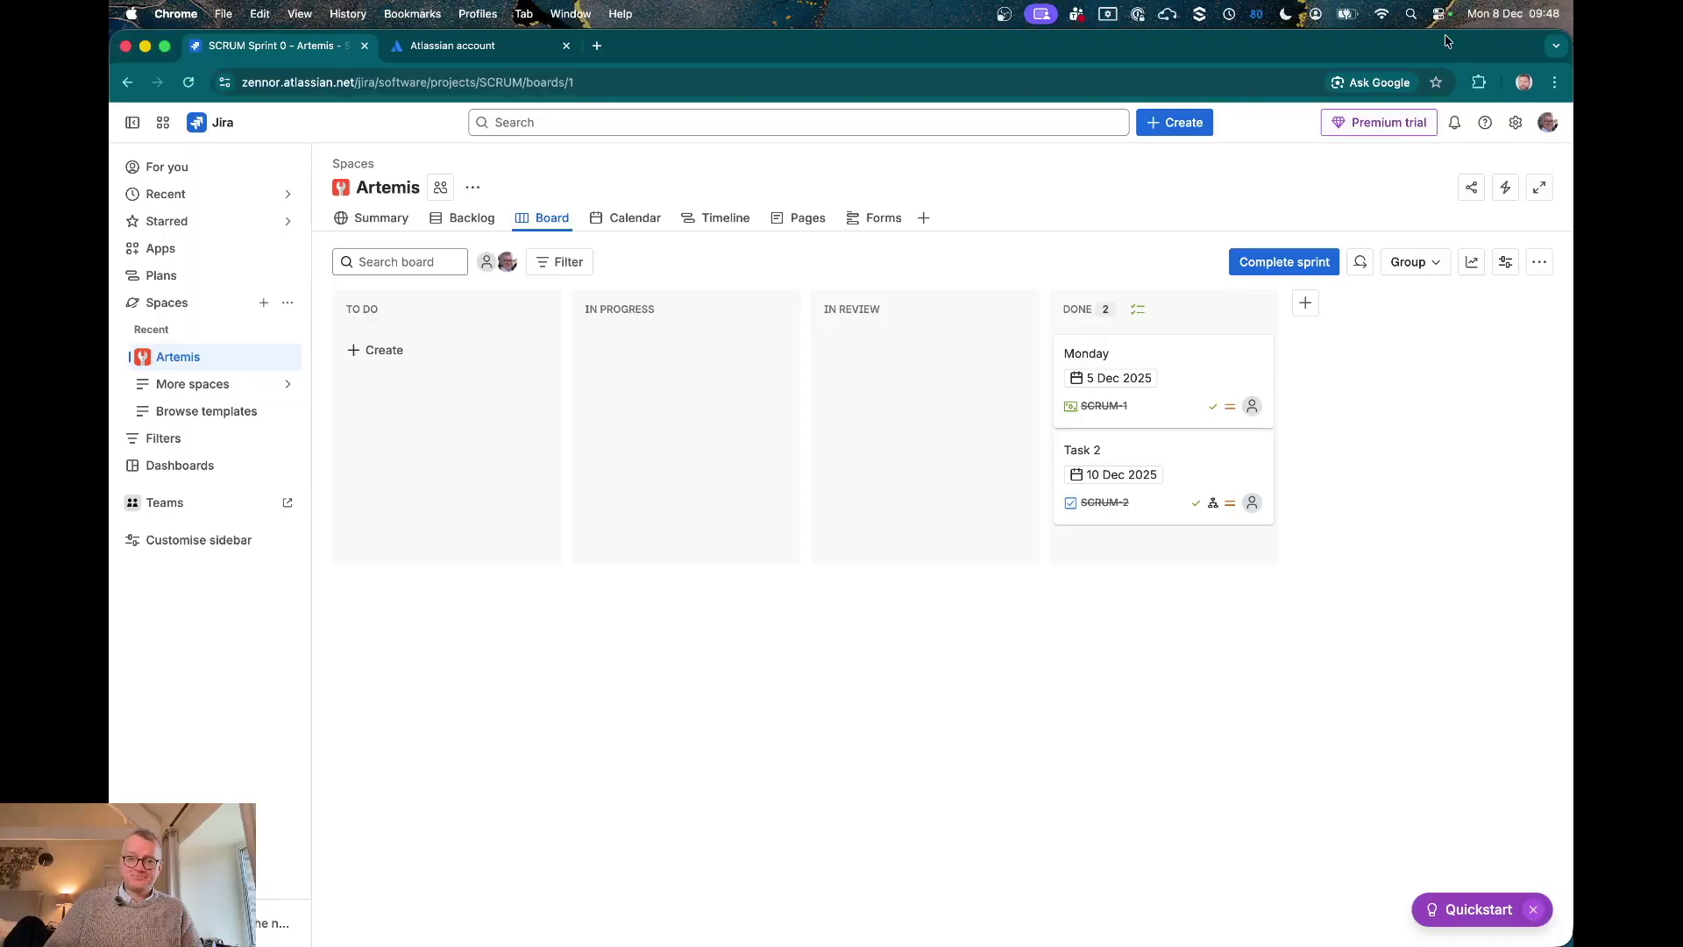
# - Review the mcp-atlassian .mcp.json and non-token .envrc Jira settings, then launch Claude Code
pyautogui.click(480, 50)
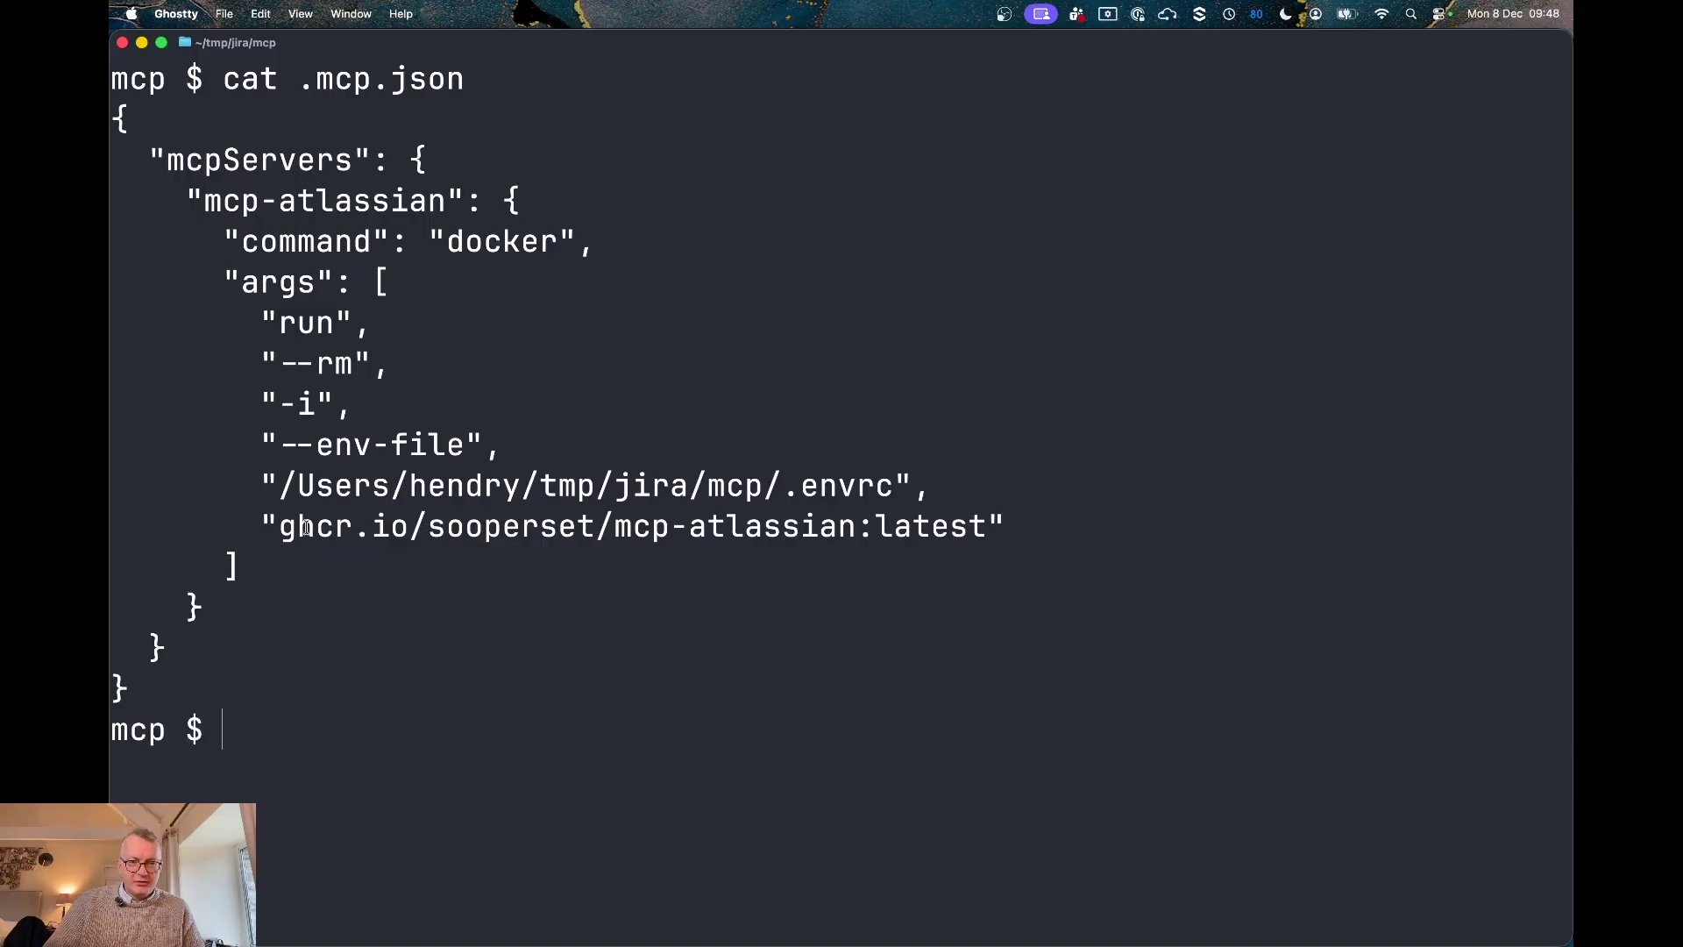
pyautogui.moveTo(278, 526); pyautogui.dragTo(988, 525)
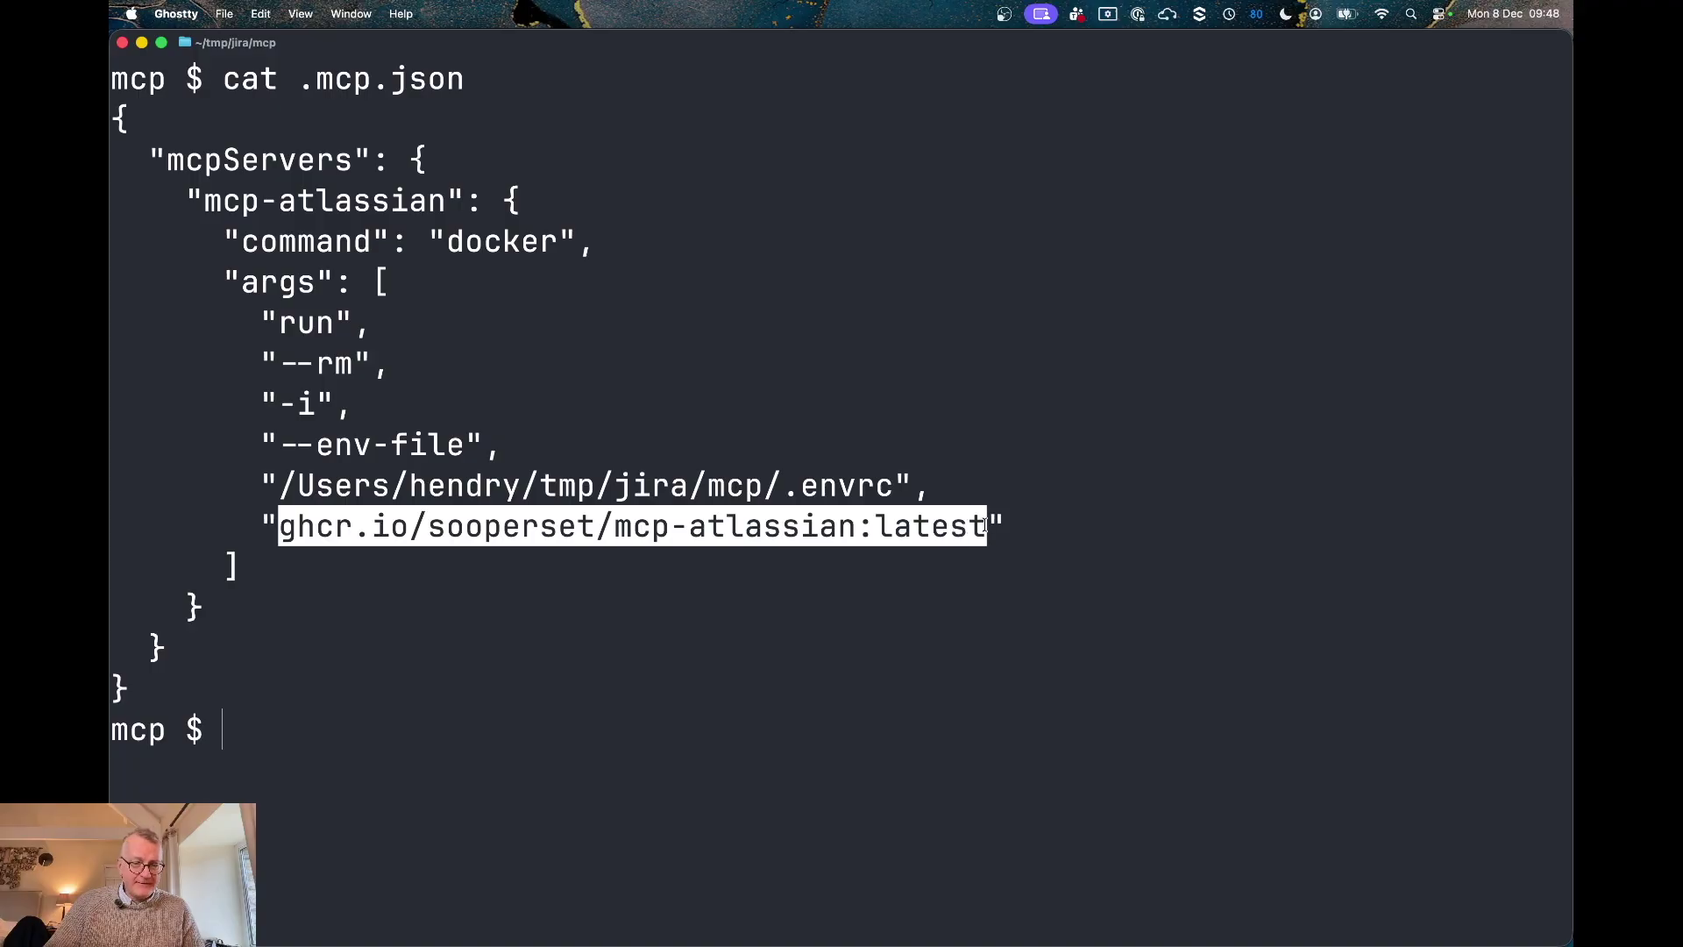
pyautogui.moveTo(990, 525); pyautogui.dragTo(991, 526)
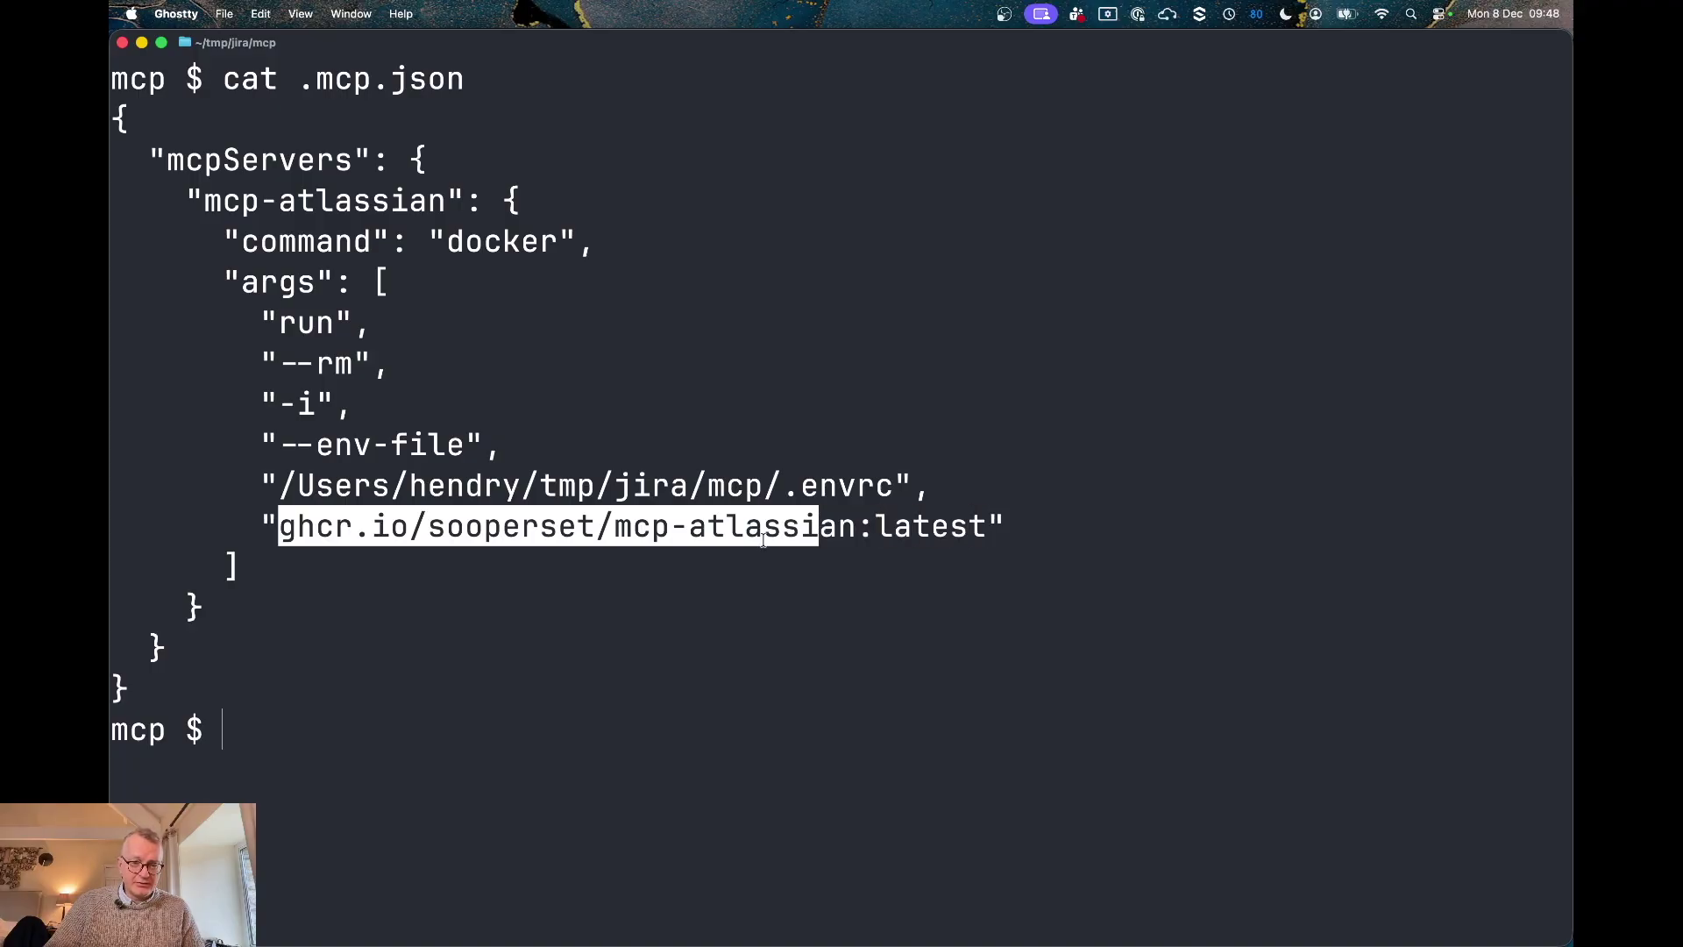
pyautogui.click(977, 532)
pyautogui.write('grep -')
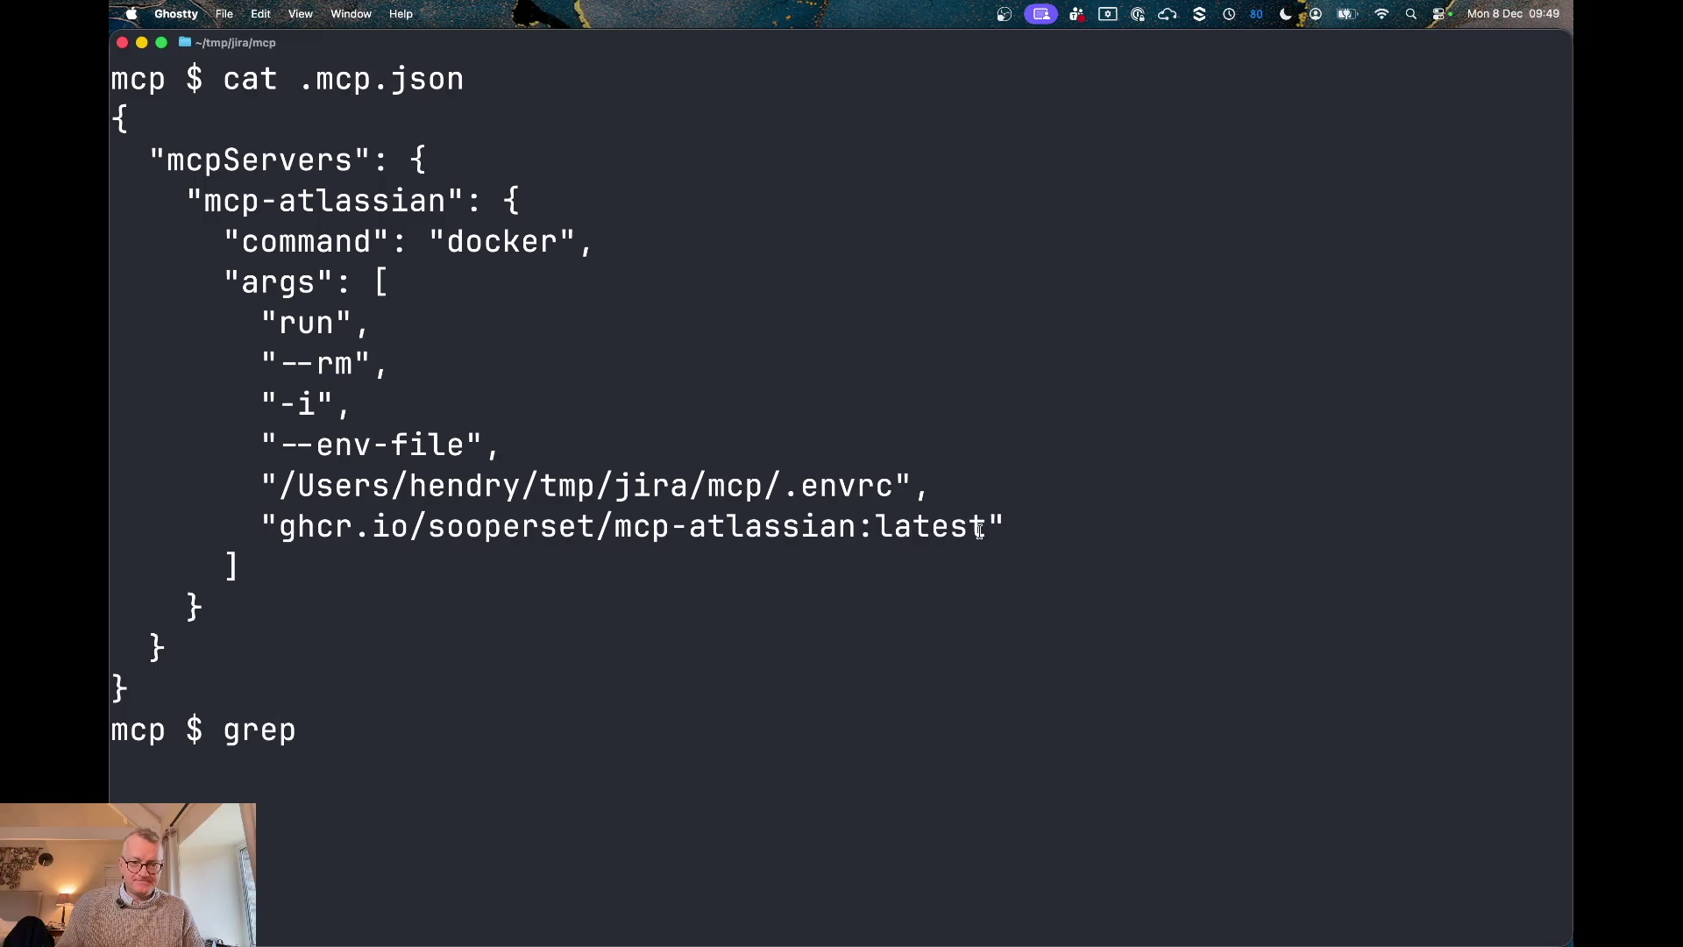
pyautogui.write('vi ')
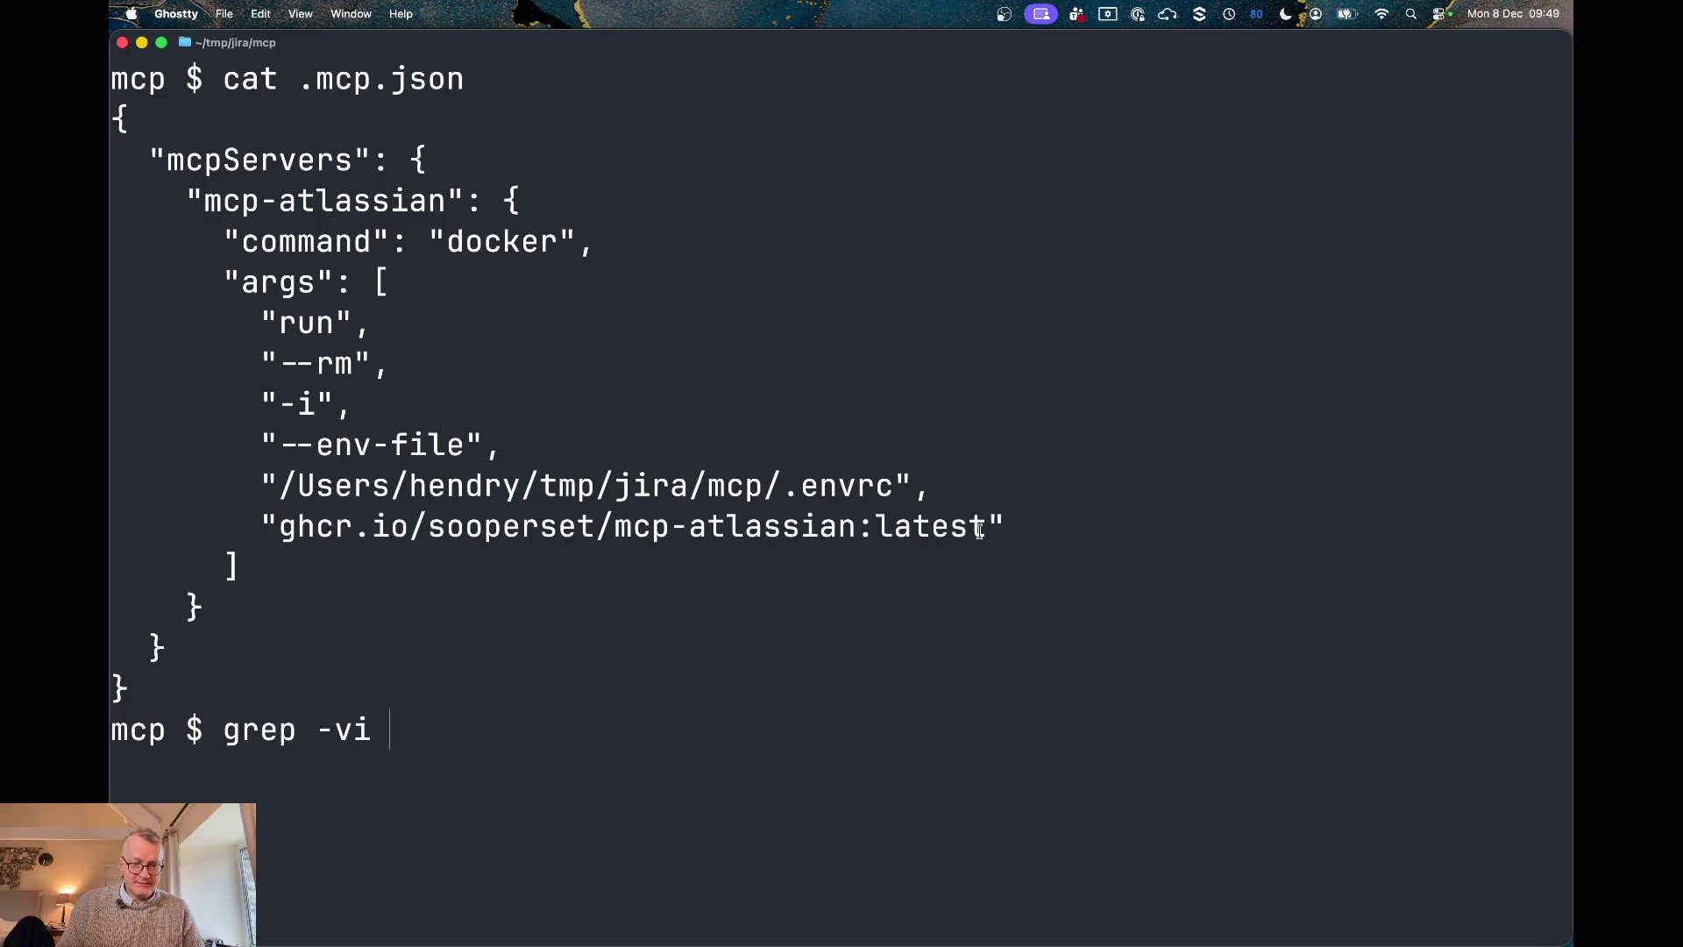
pyautogui.write('token .envrc')
pyautogui.press('Return')
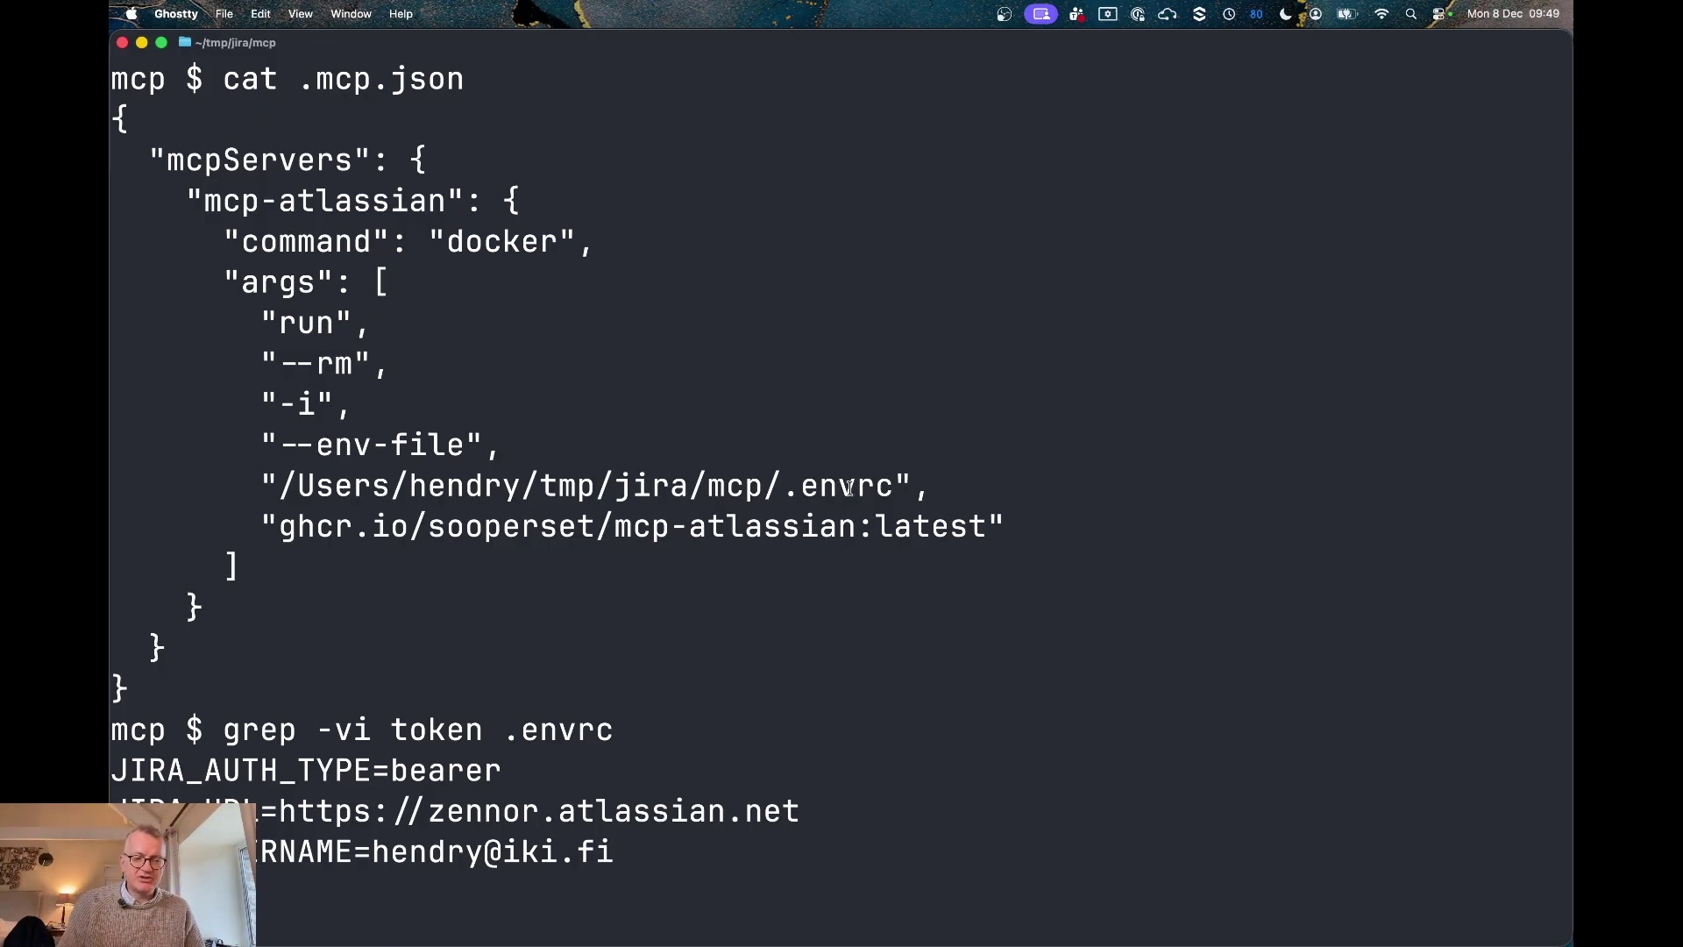
pyautogui.write('claude')
pyautogui.press('Return')
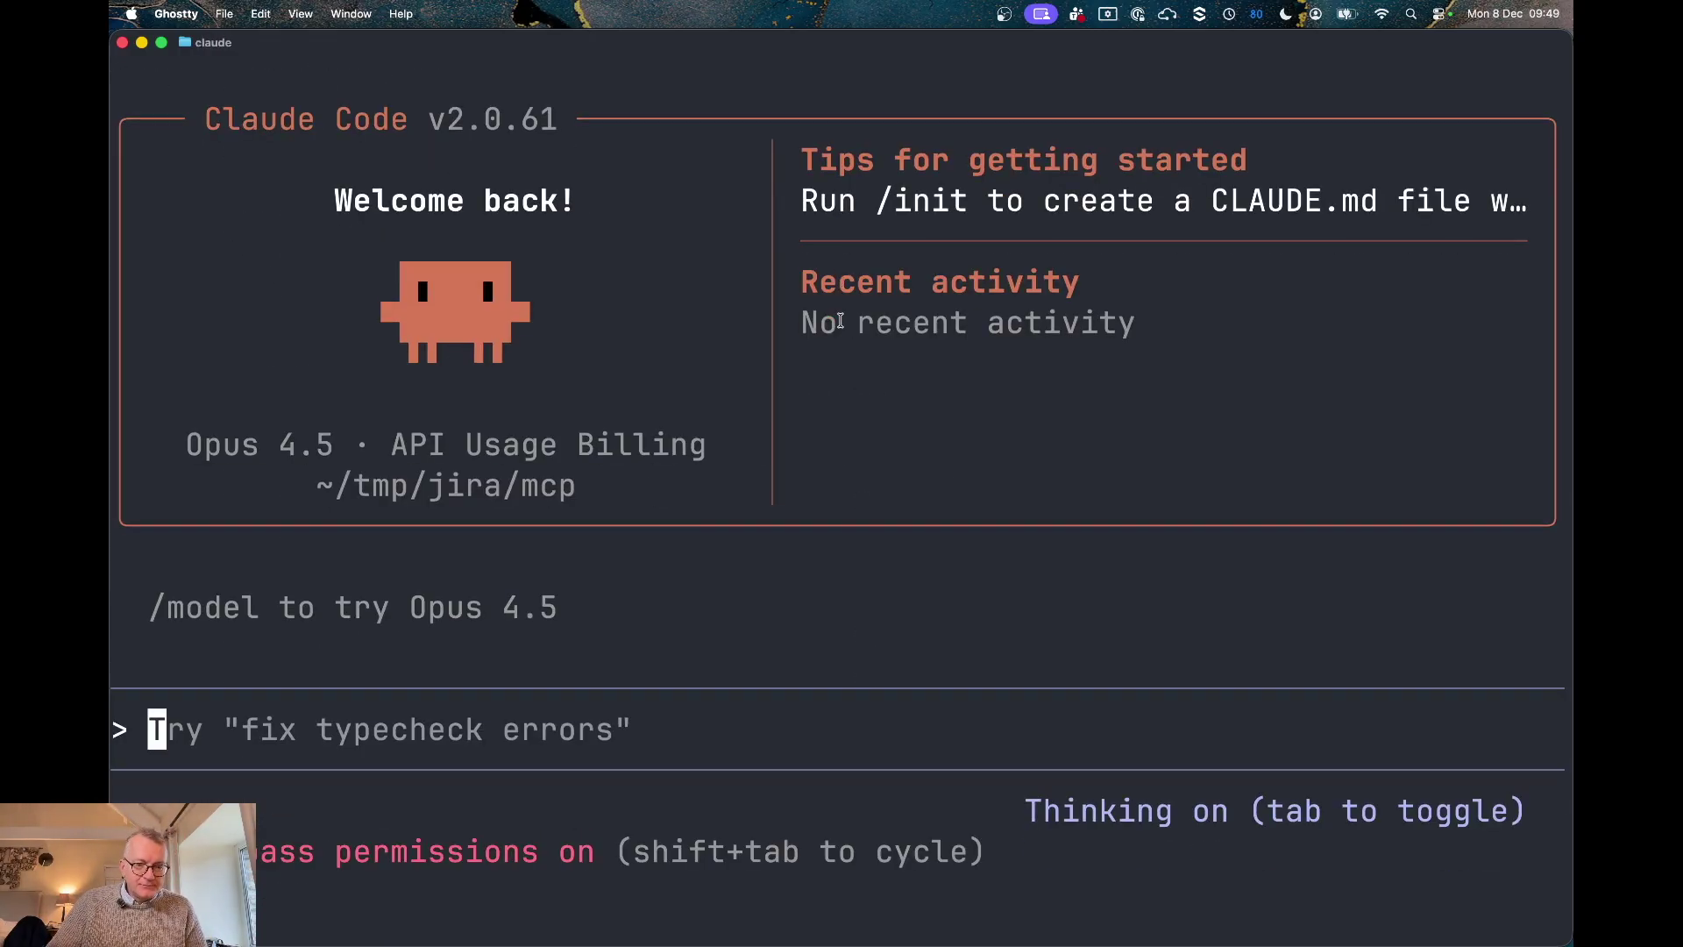
pyautogui.write('/mcp list')
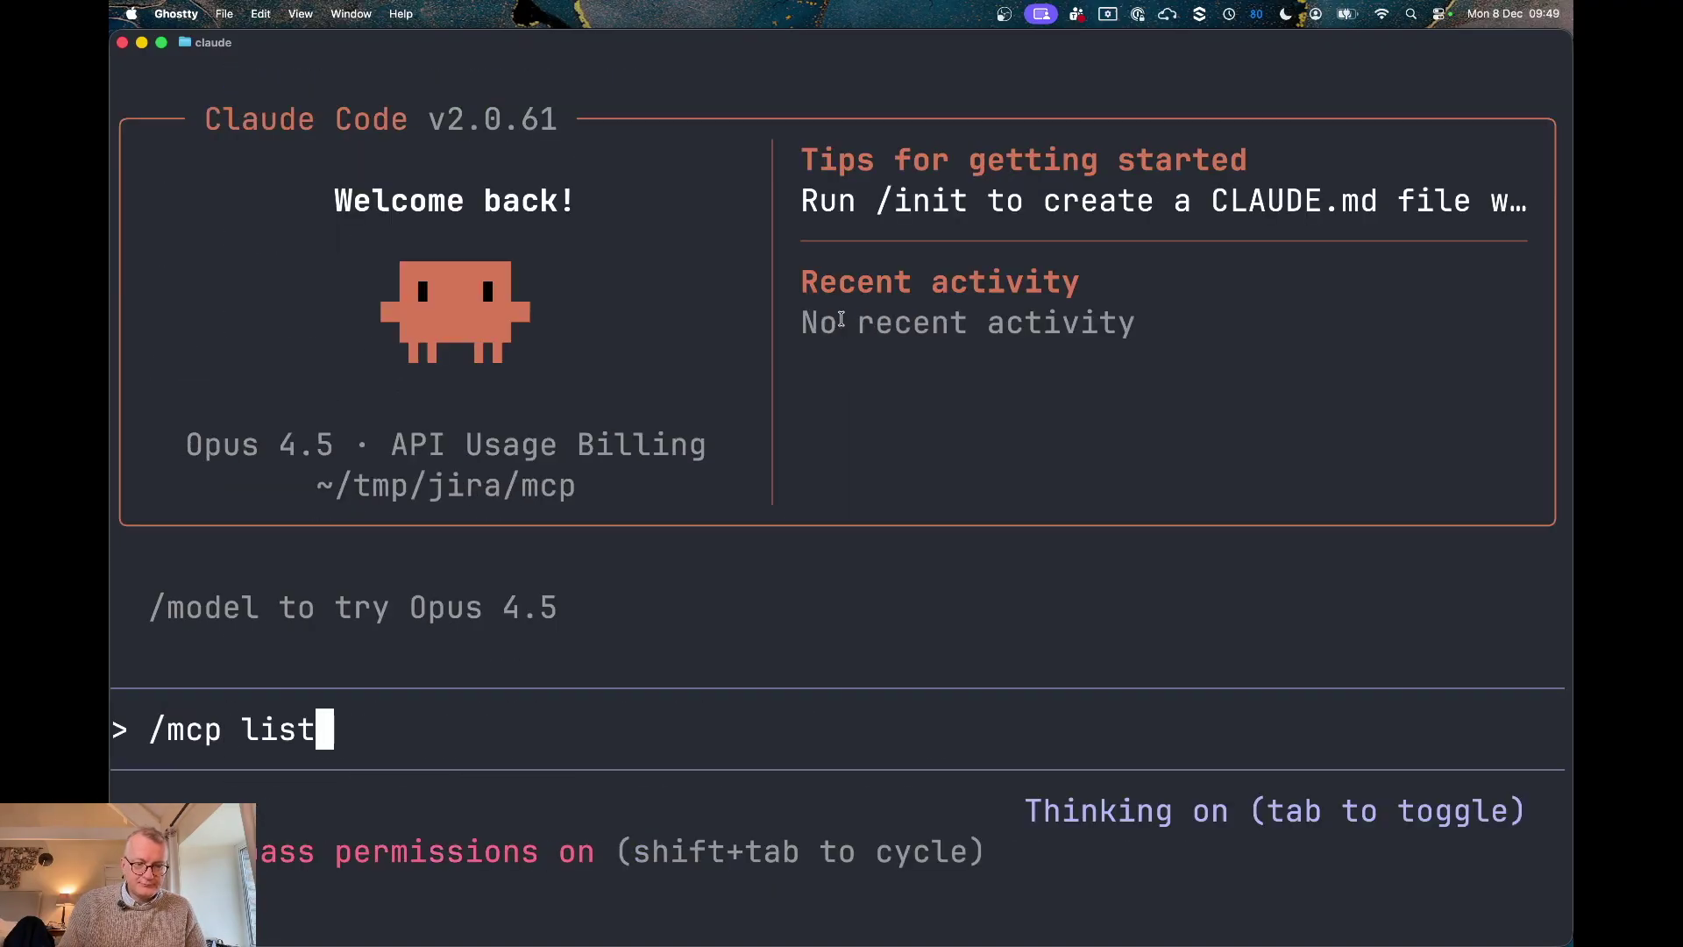
# - Run /mcp list to check that mcp-atlassian shows connected, then dismiss the list
pyautogui.press('Return')
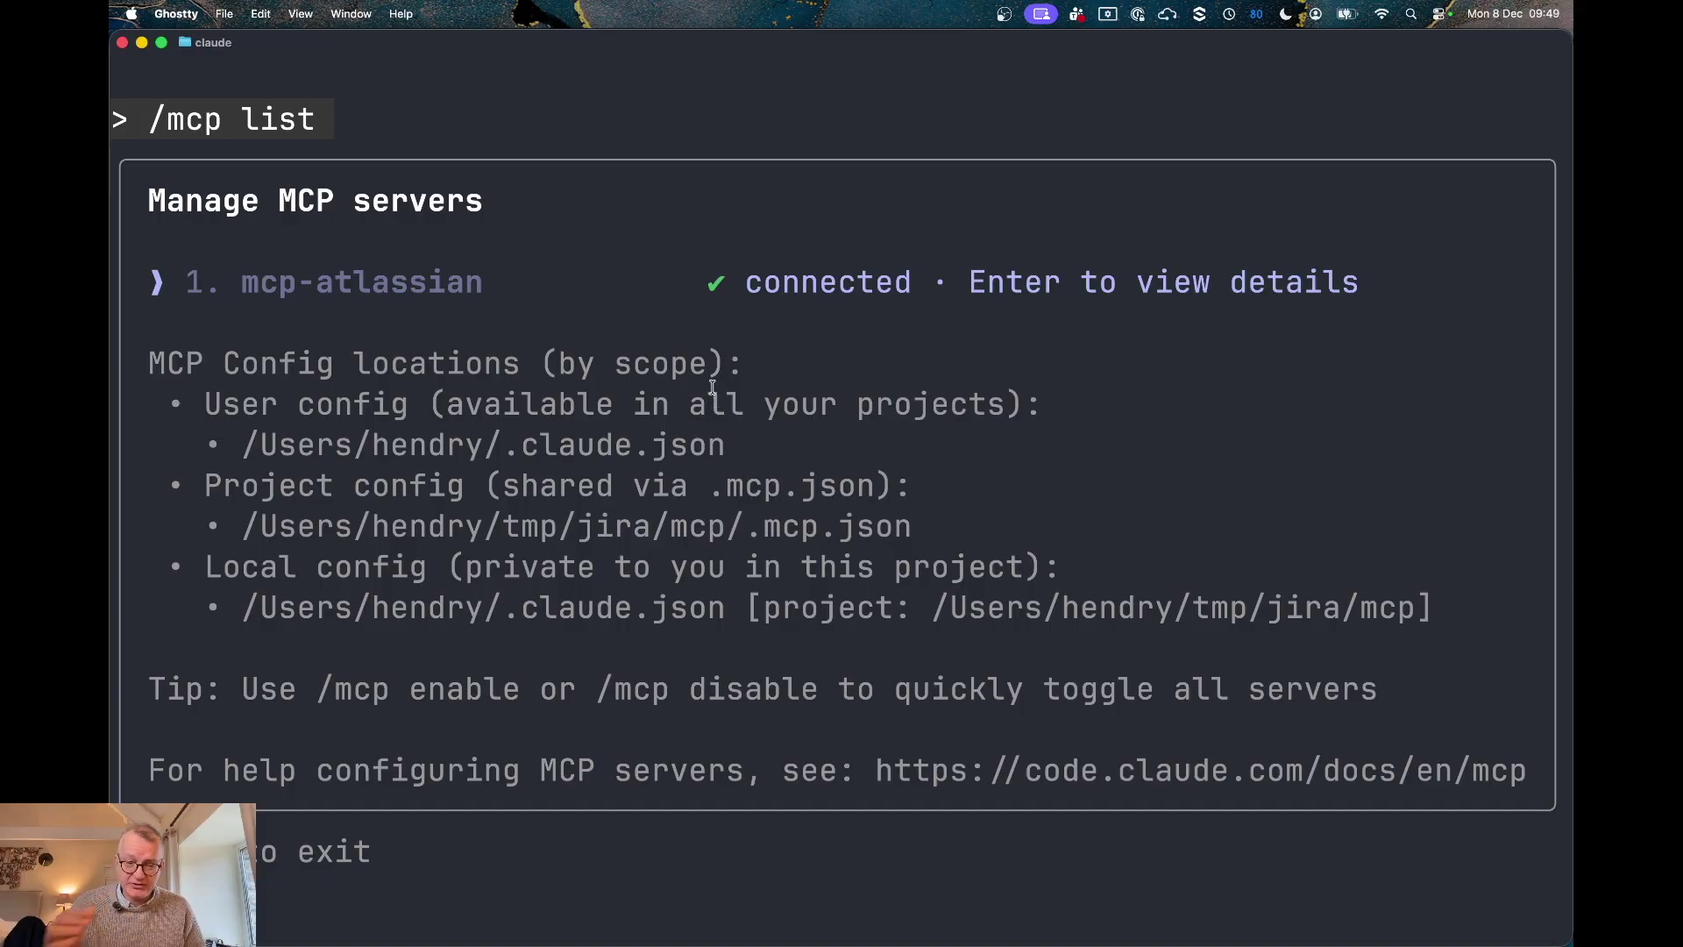
pyautogui.press('Escape')
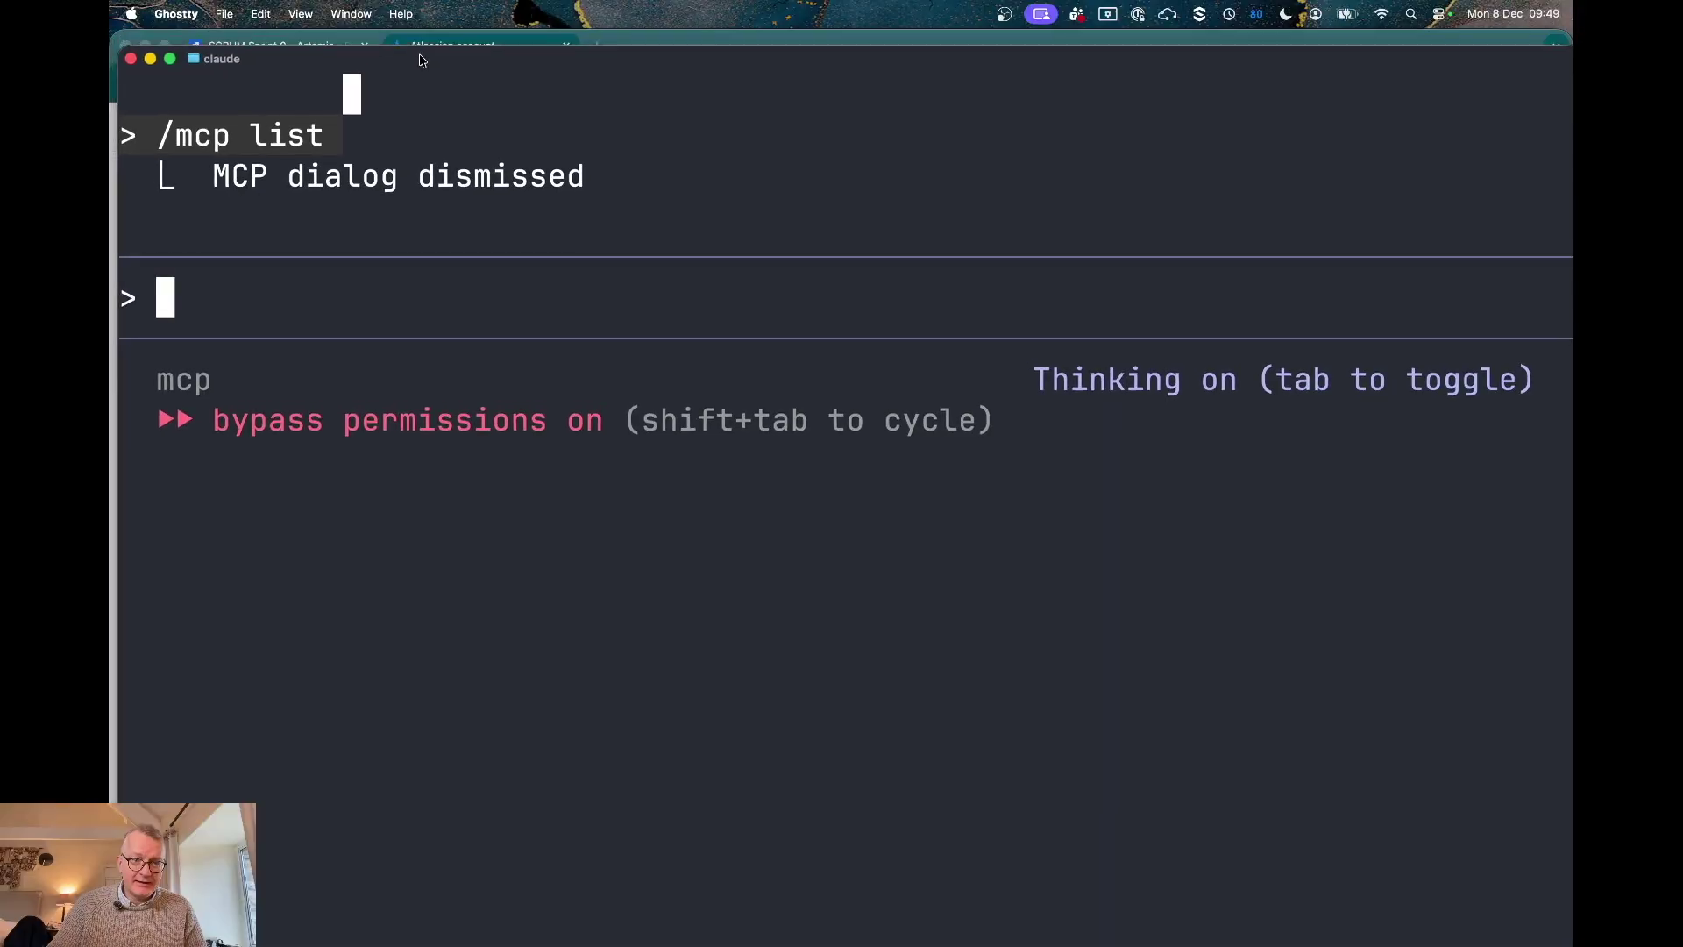
# - Copy the Task 2 link from the Artemis SCRUM Sprint 0 board, then go back to Ghostty
pyautogui.moveTo(403, 43); pyautogui.dragTo(404, 238)
pyautogui.click(351, 73)
pyautogui.click(276, 45)
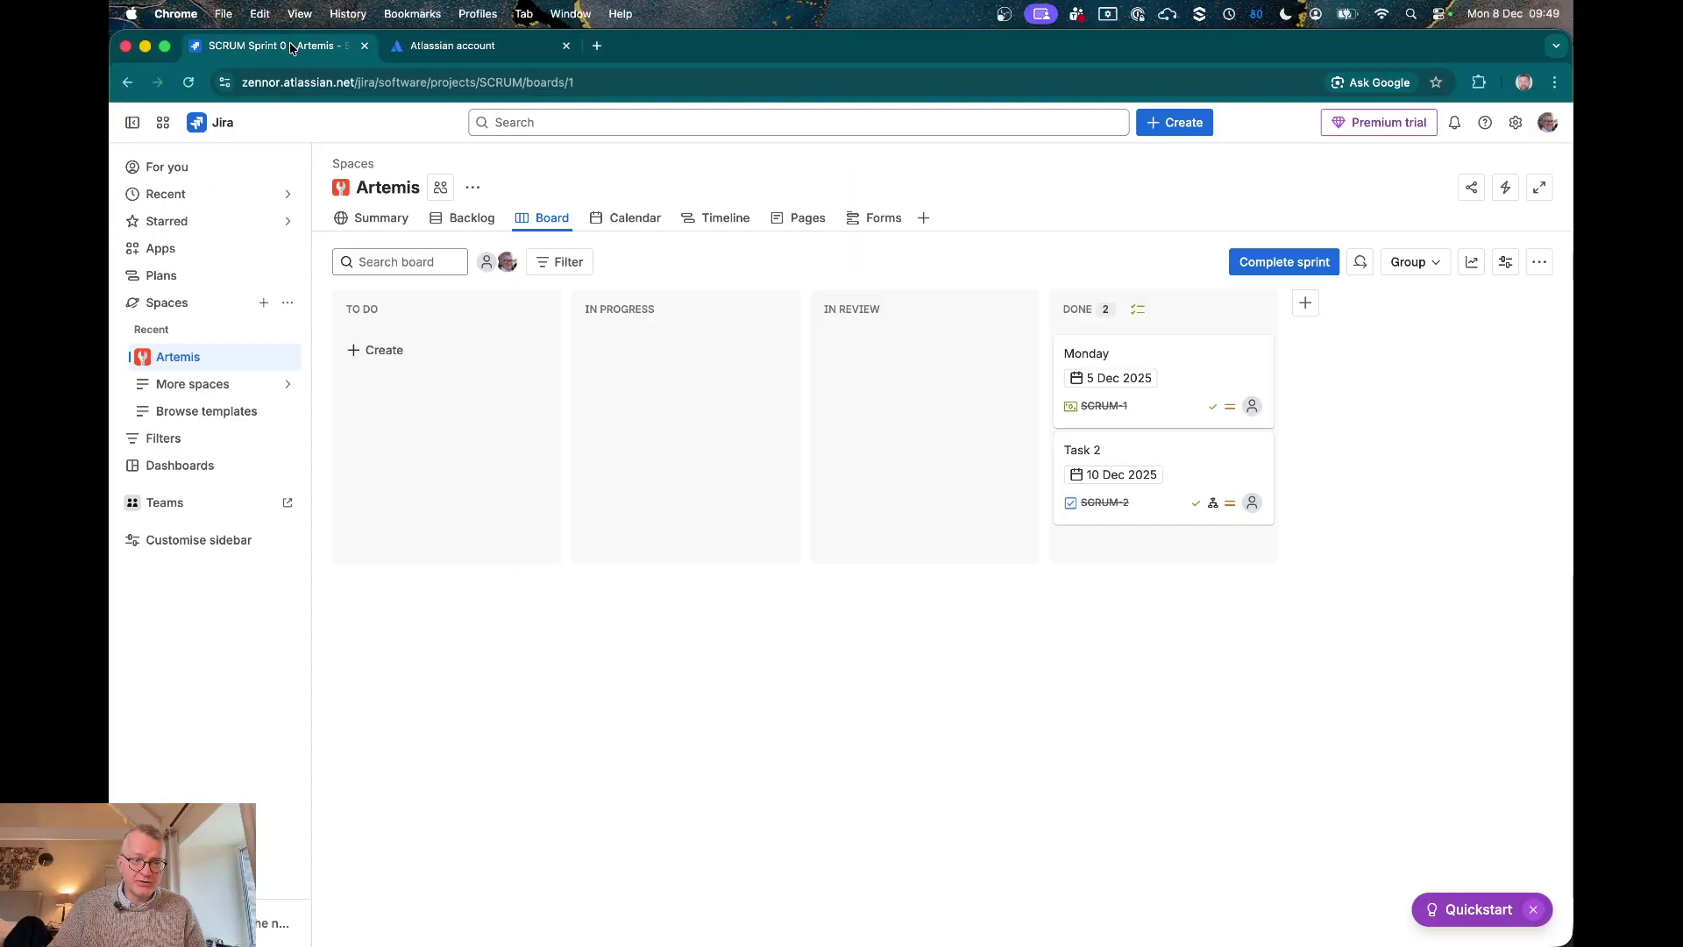
pyautogui.rightClick(1102, 453)
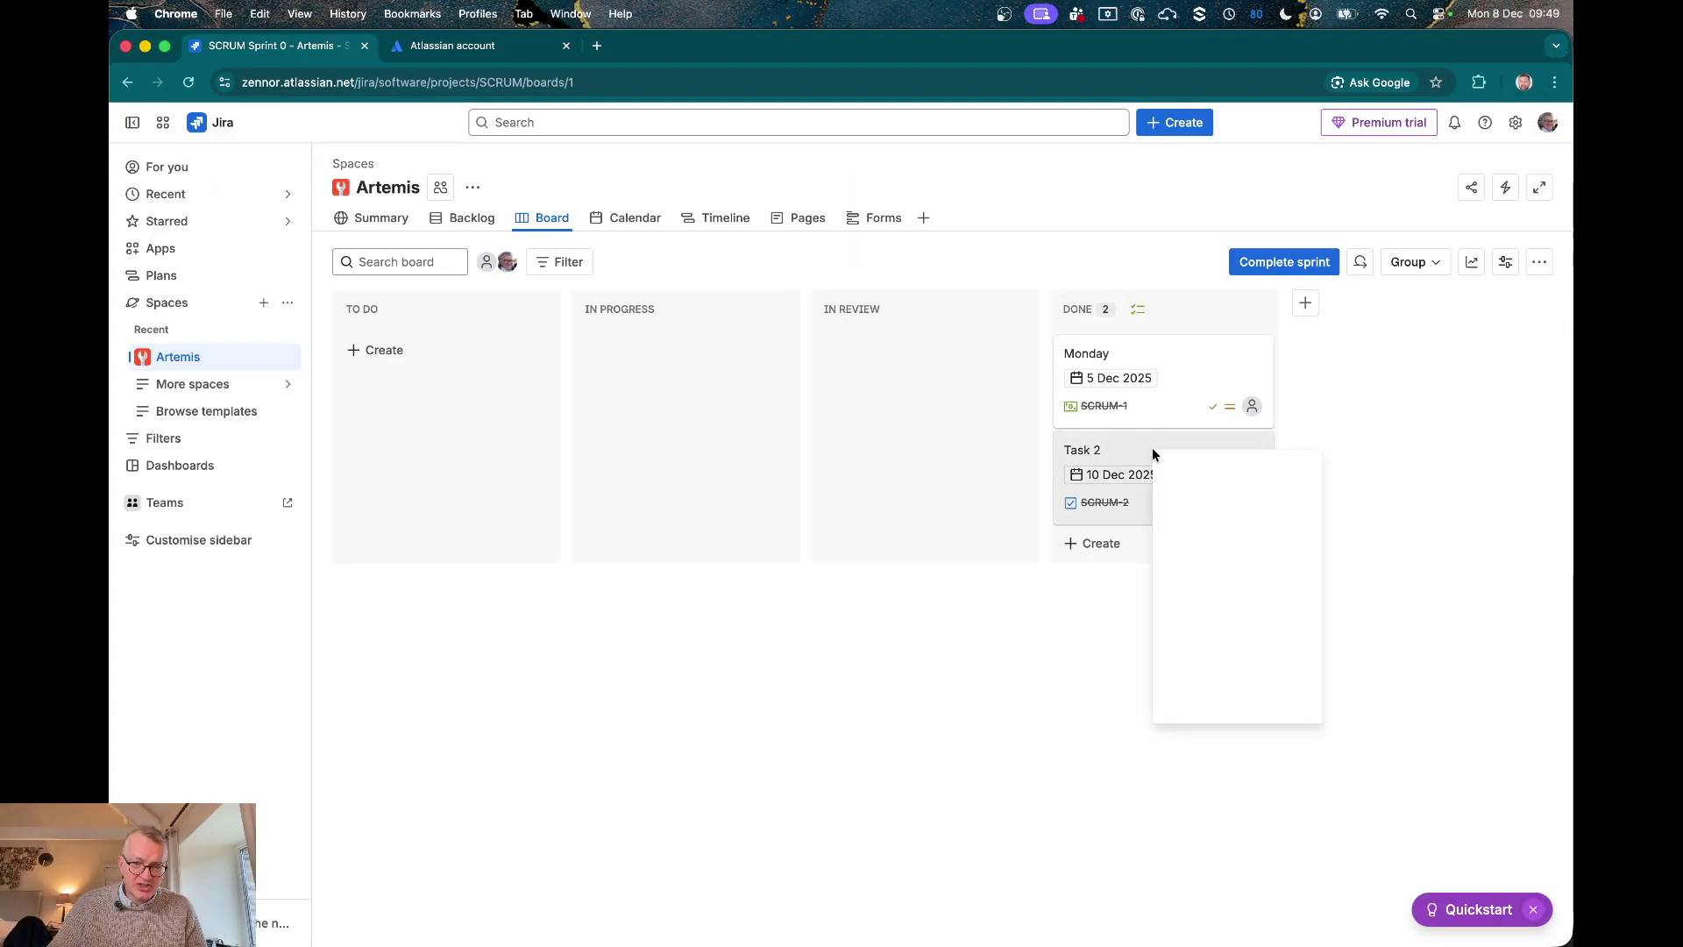
pyautogui.click(1201, 531)
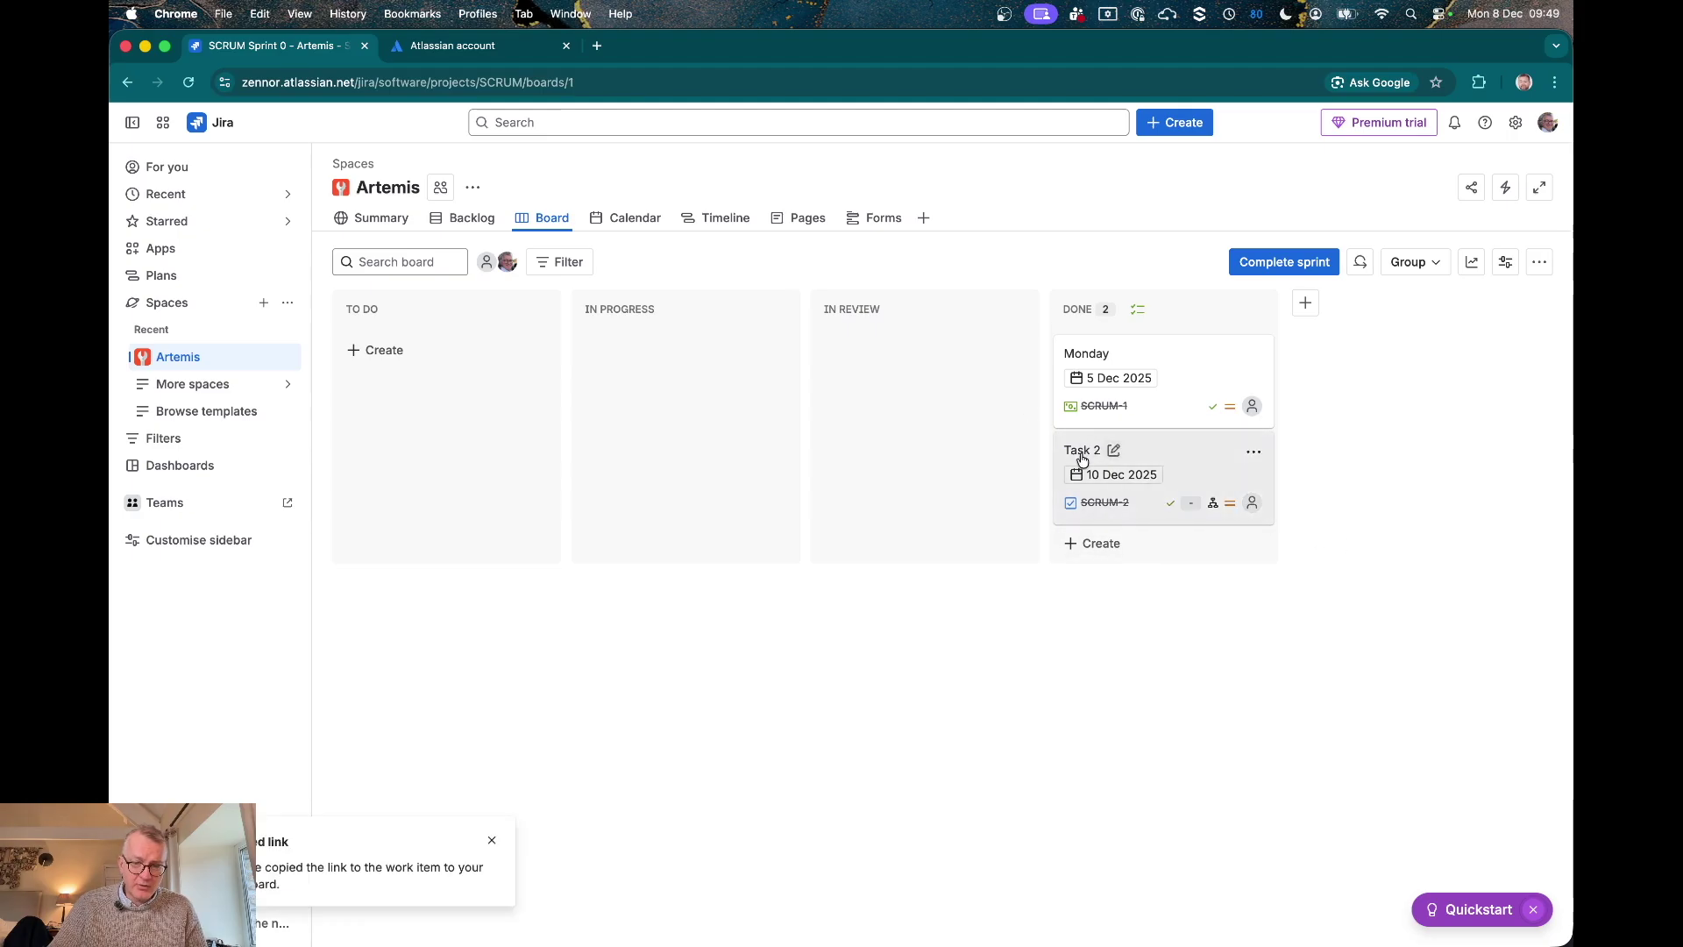
pyautogui.press('super+Tab')
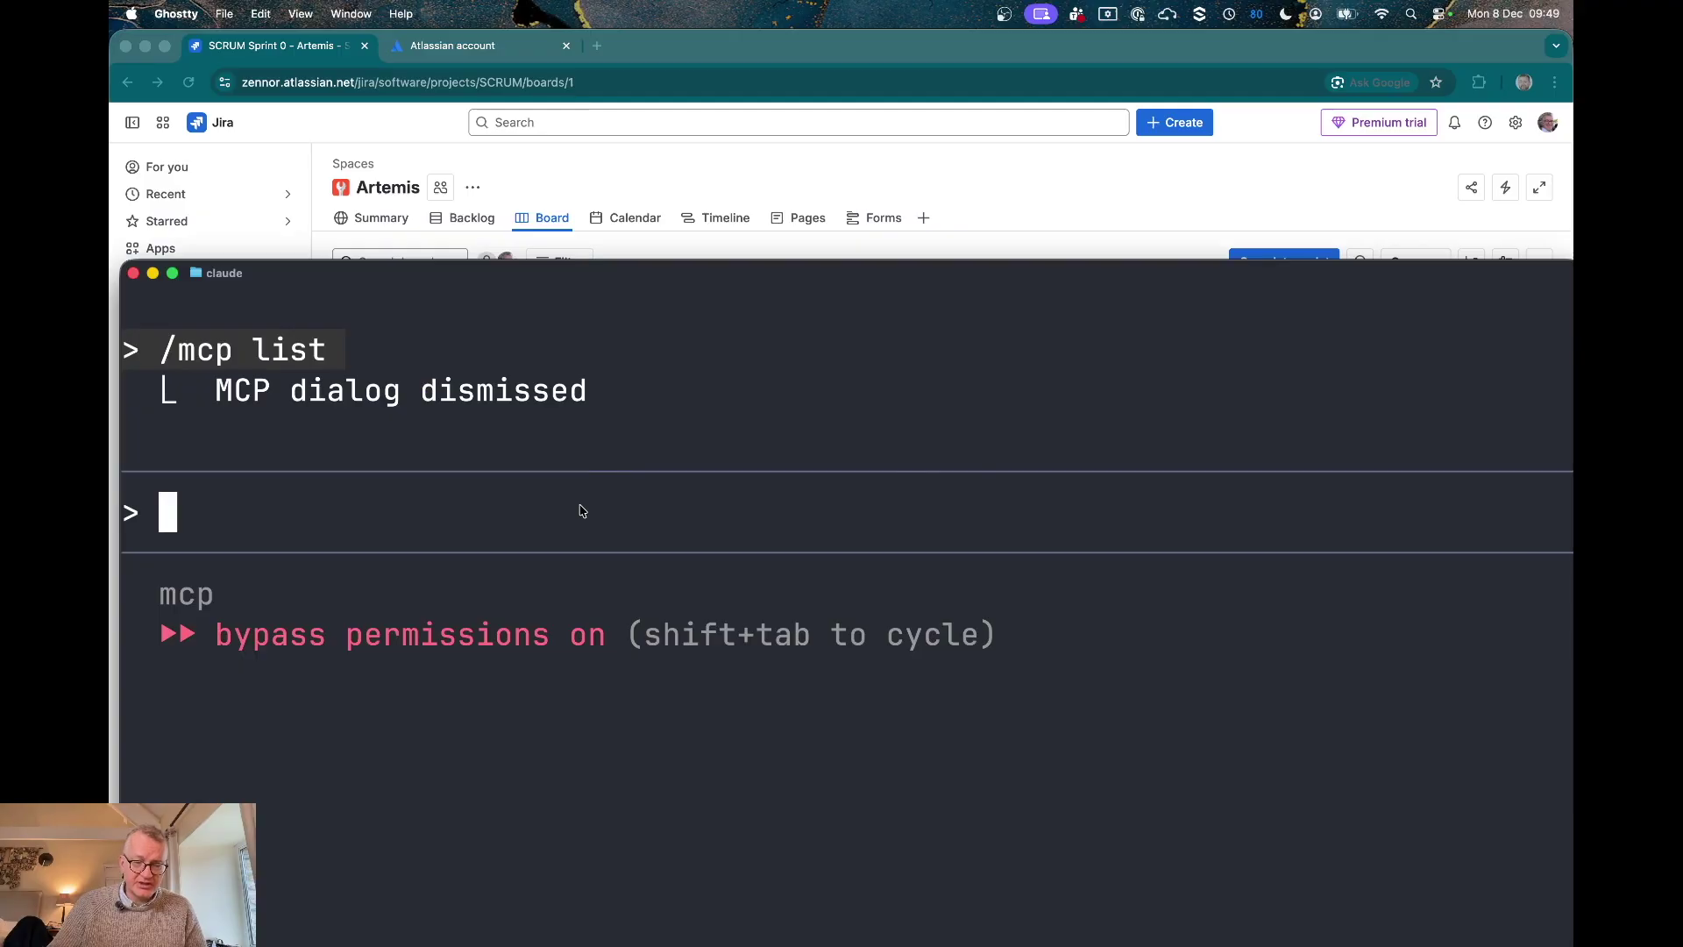
pyautogui.write('Upda')
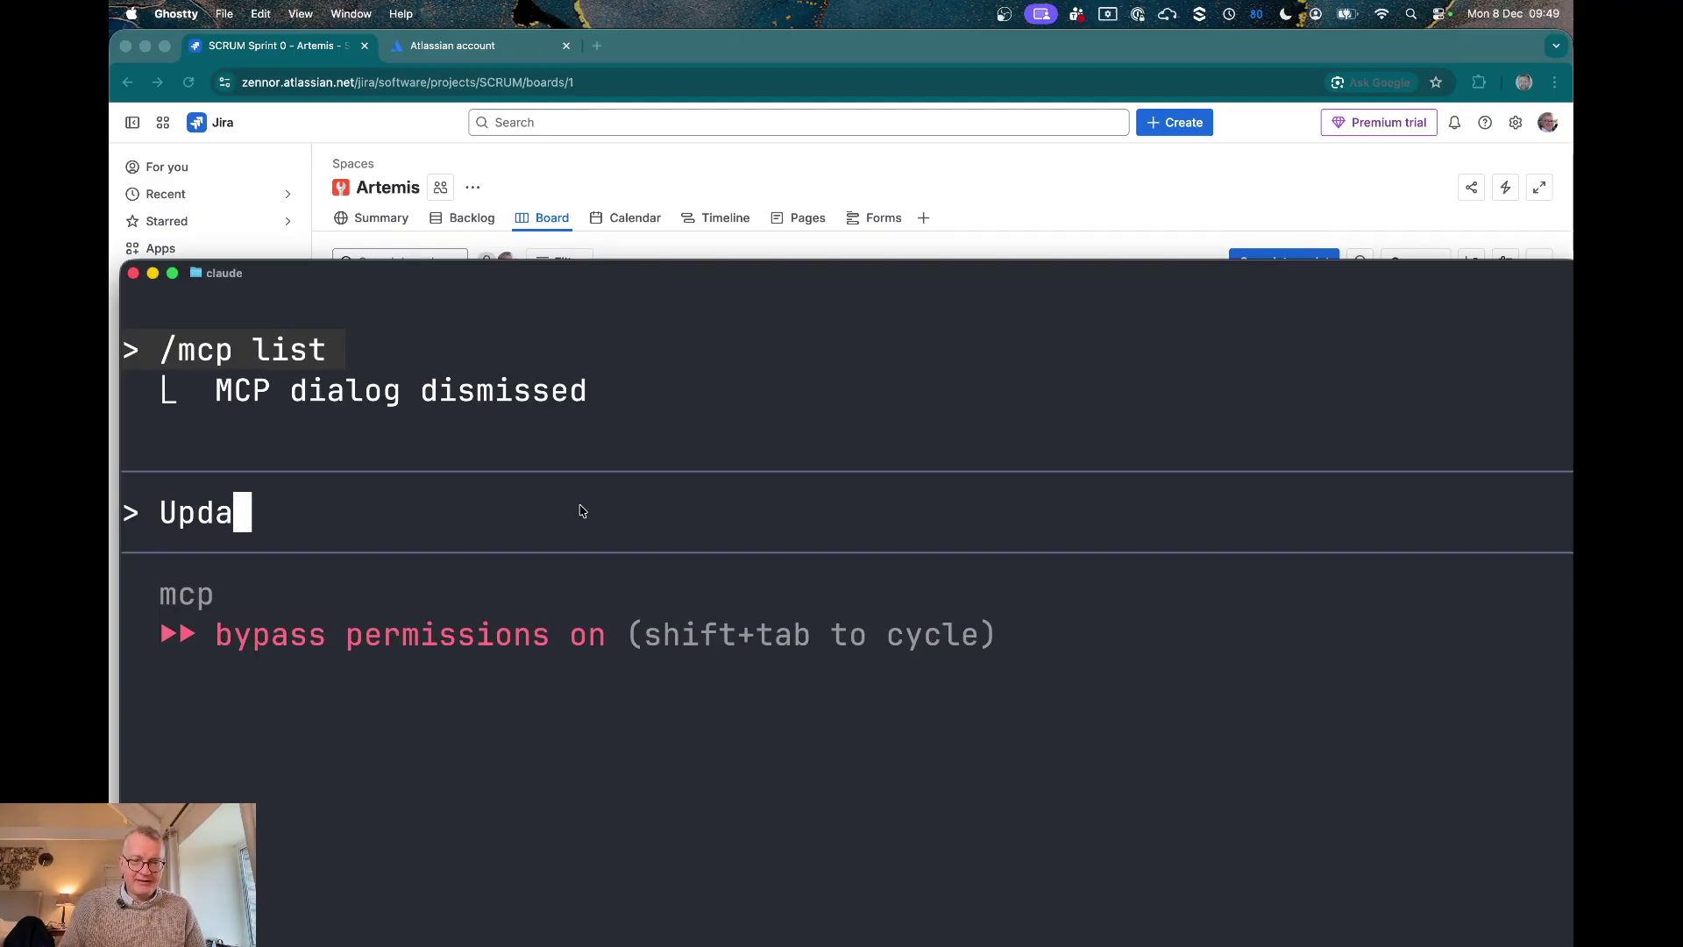
pyautogui.write('te')
# - Ask Claude to retitle SCRUM-2 'Good morning' with a British weather poem description
pyautogui.write('https://zennor.atlassian.net/browse/SCRUM-2')
pyautogui.write(' to say "')
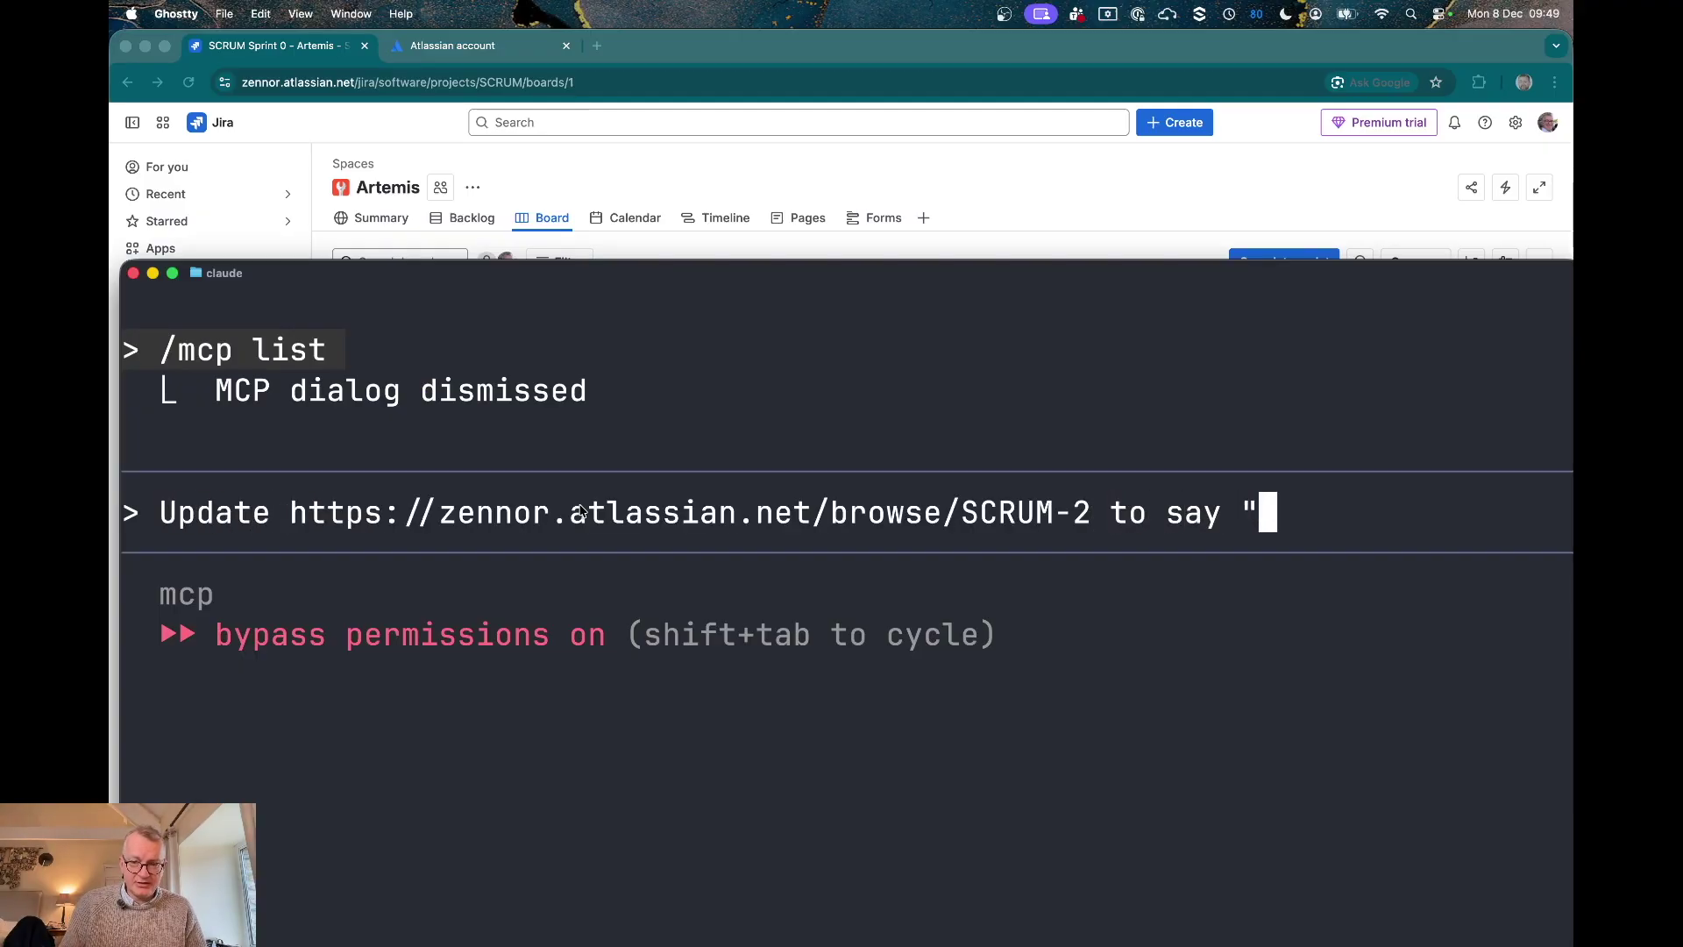
pyautogui.write('"')
pyautogui.press('BackSpace')
pyautogui.write('Good m')
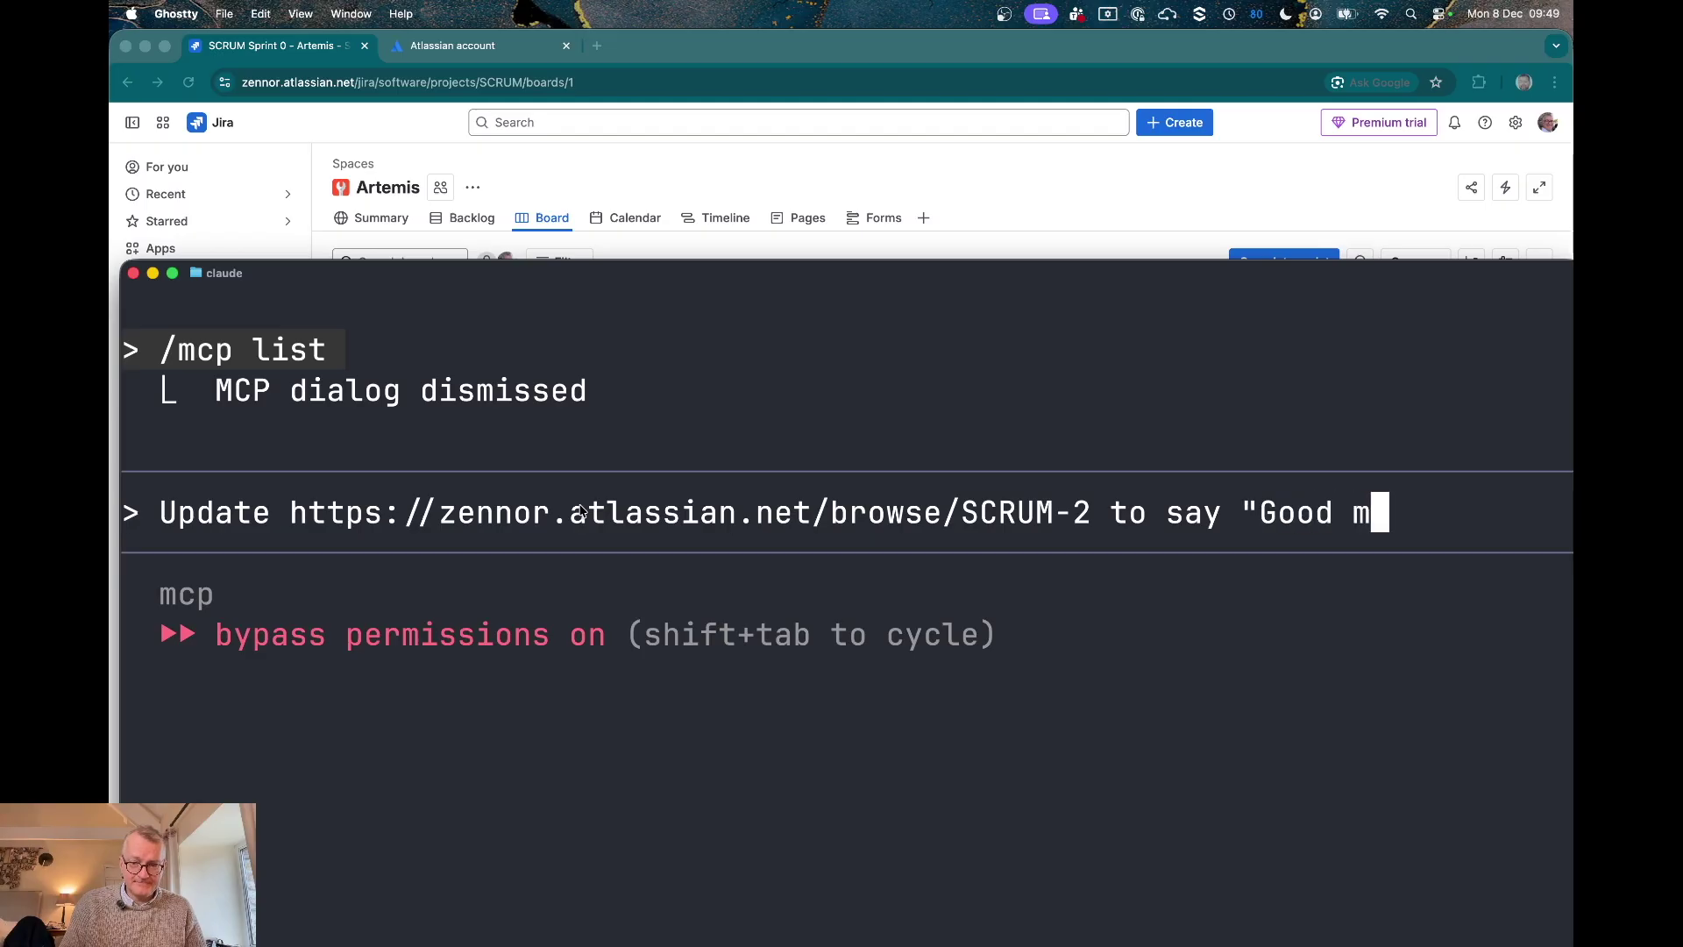
pyautogui.write('orning" i')
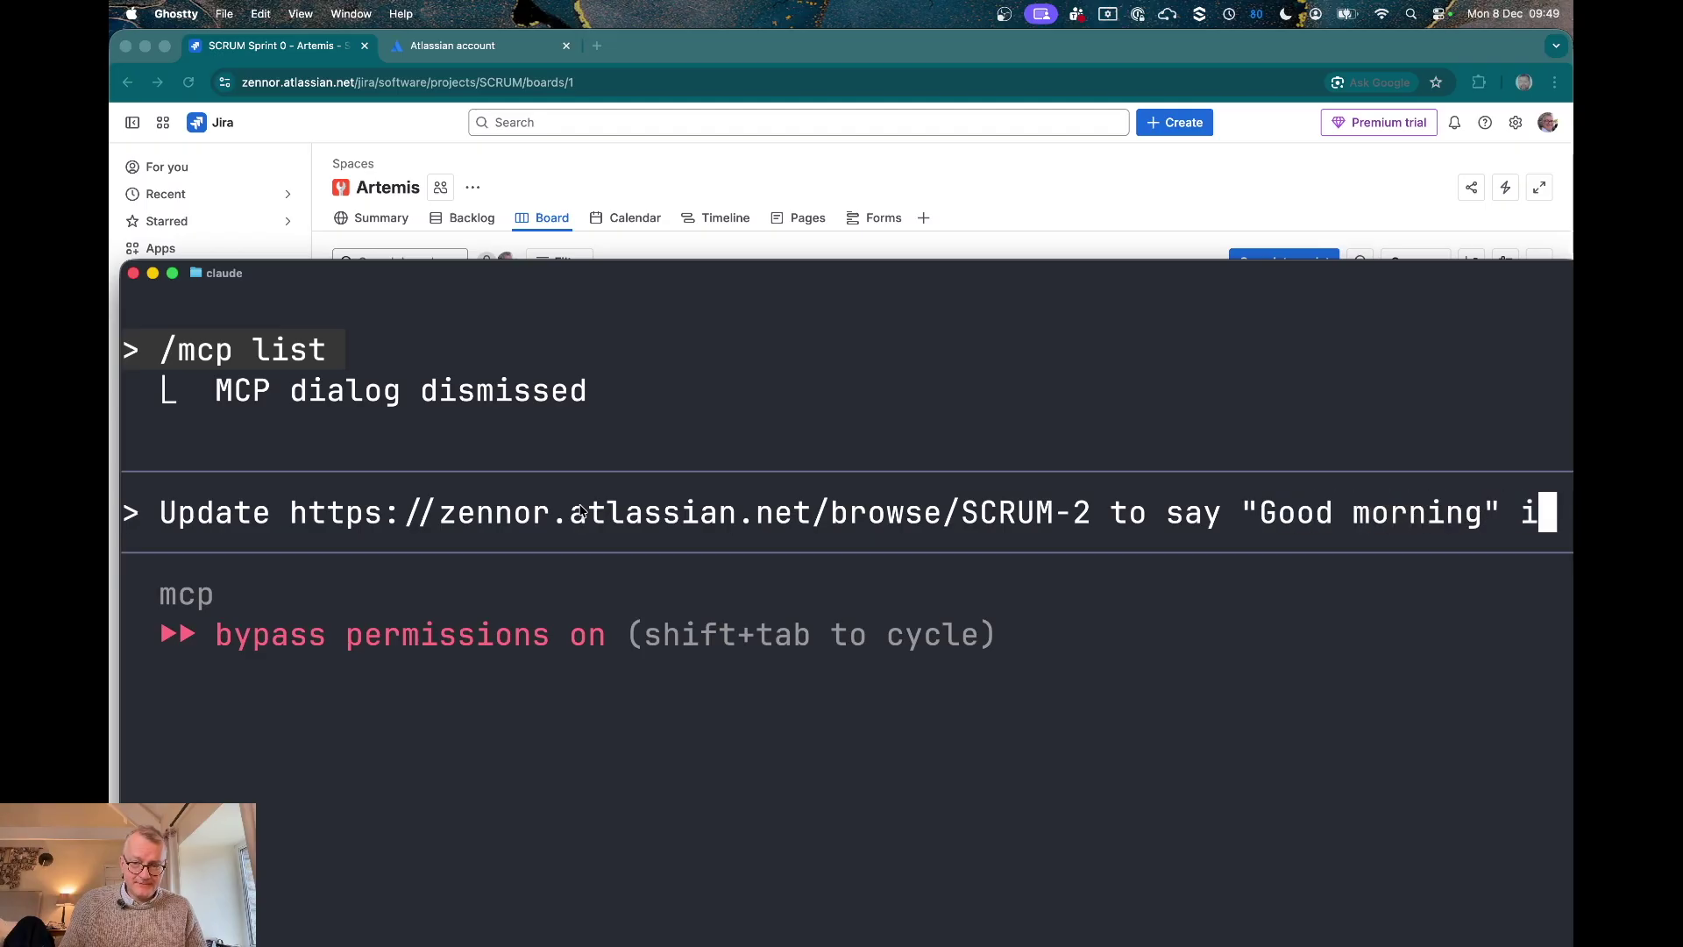
pyautogui.write('n tittle')
pyautogui.press('BackSpace')
pyautogui.press('BackSpace')
pyautogui.press('BackSpace')
pyautogui.write('l')
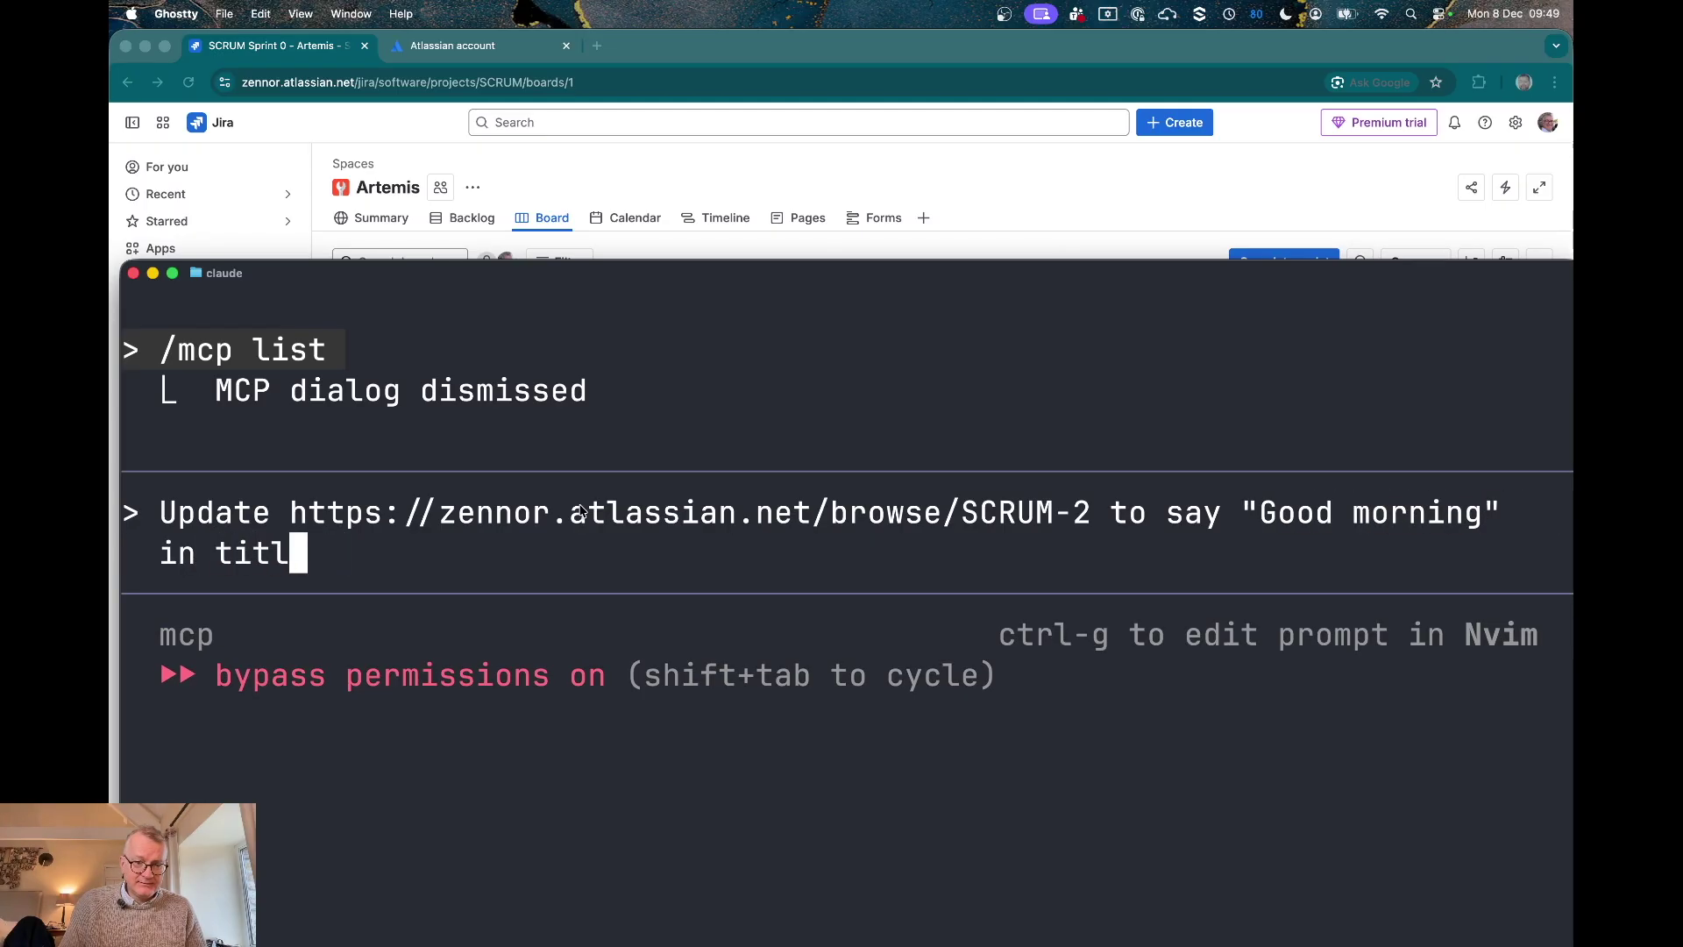
pyautogui.write('e, and ')
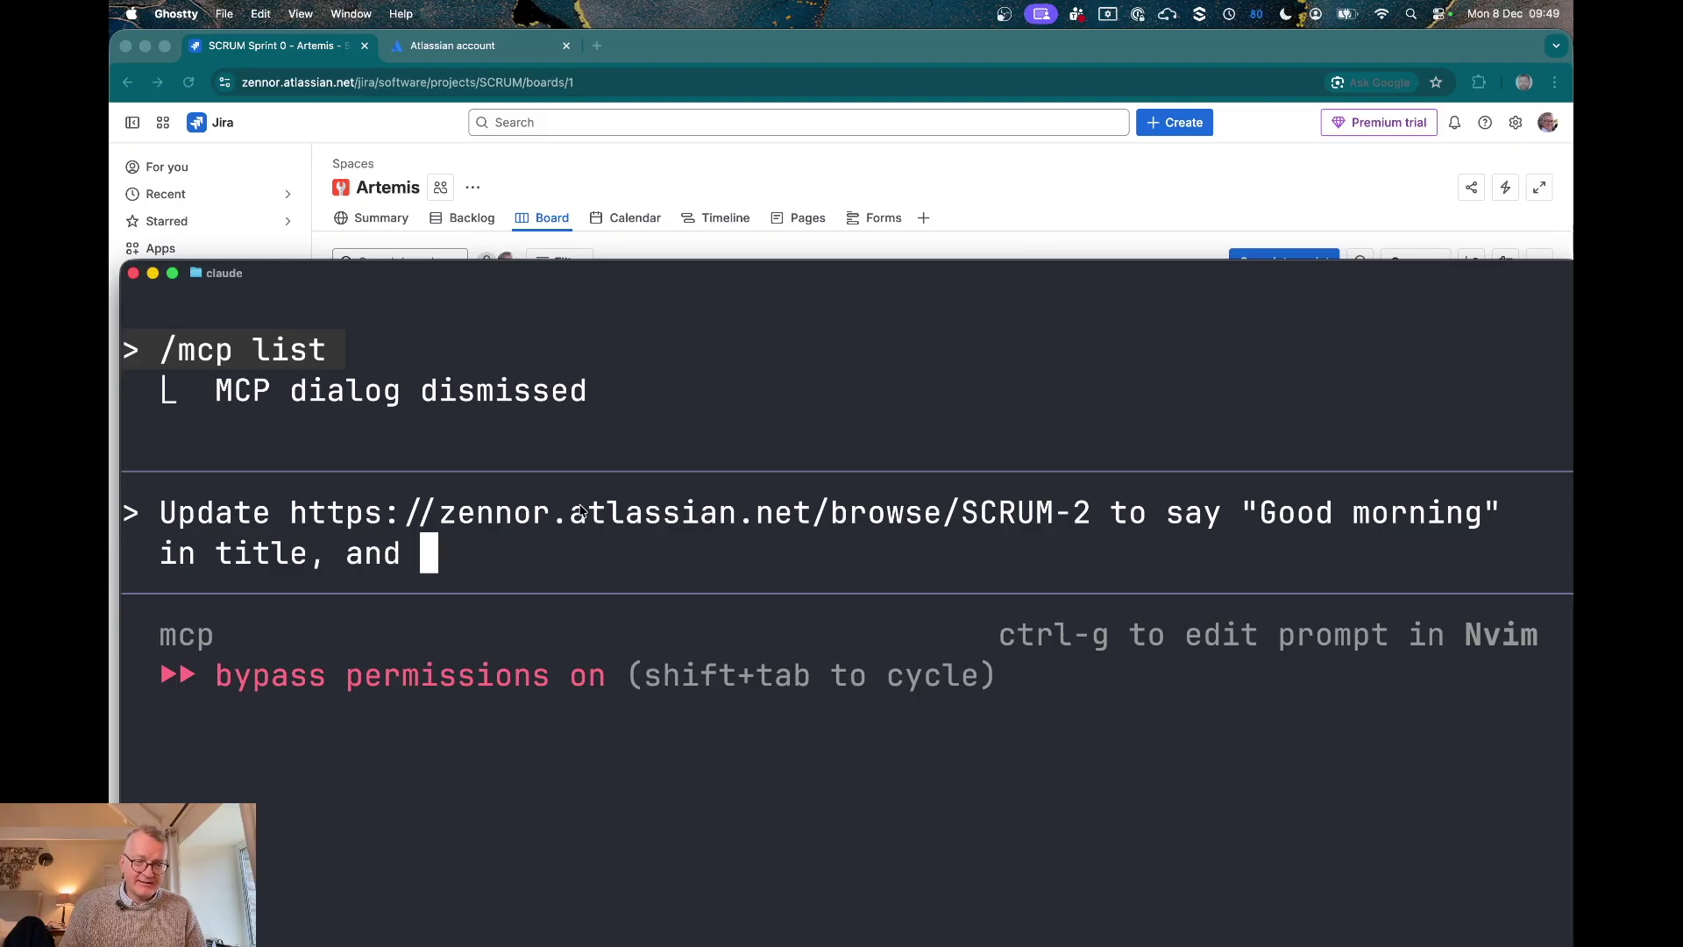
pyautogui.write('in the description a ')
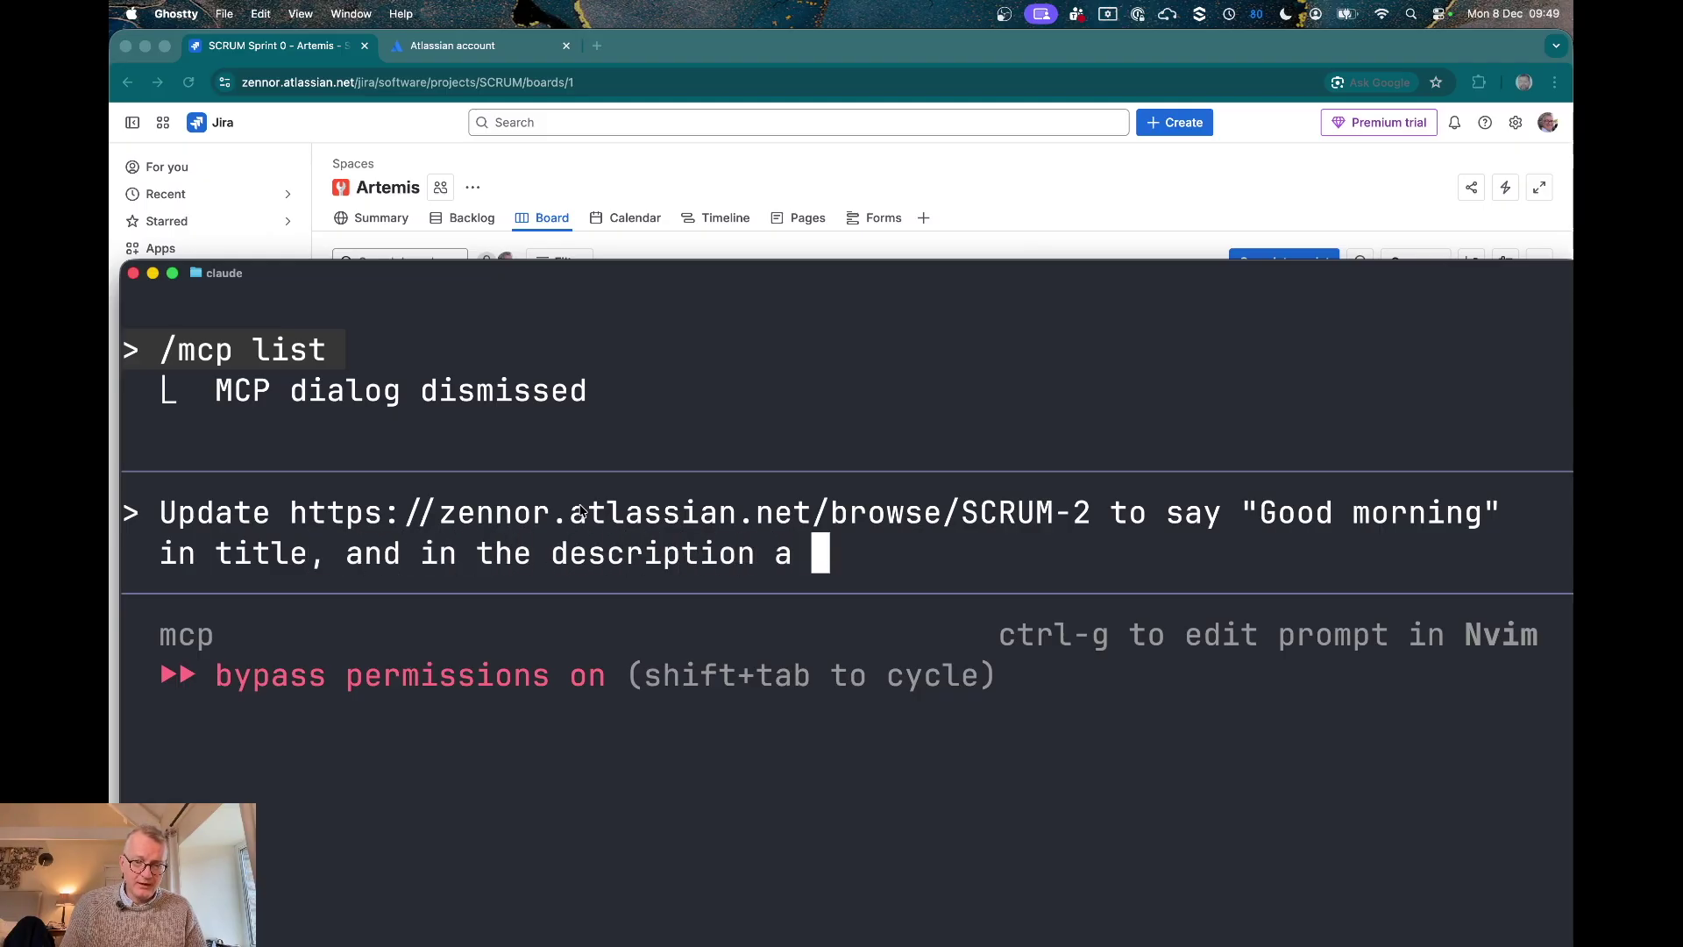
pyautogui.write('poem ab')
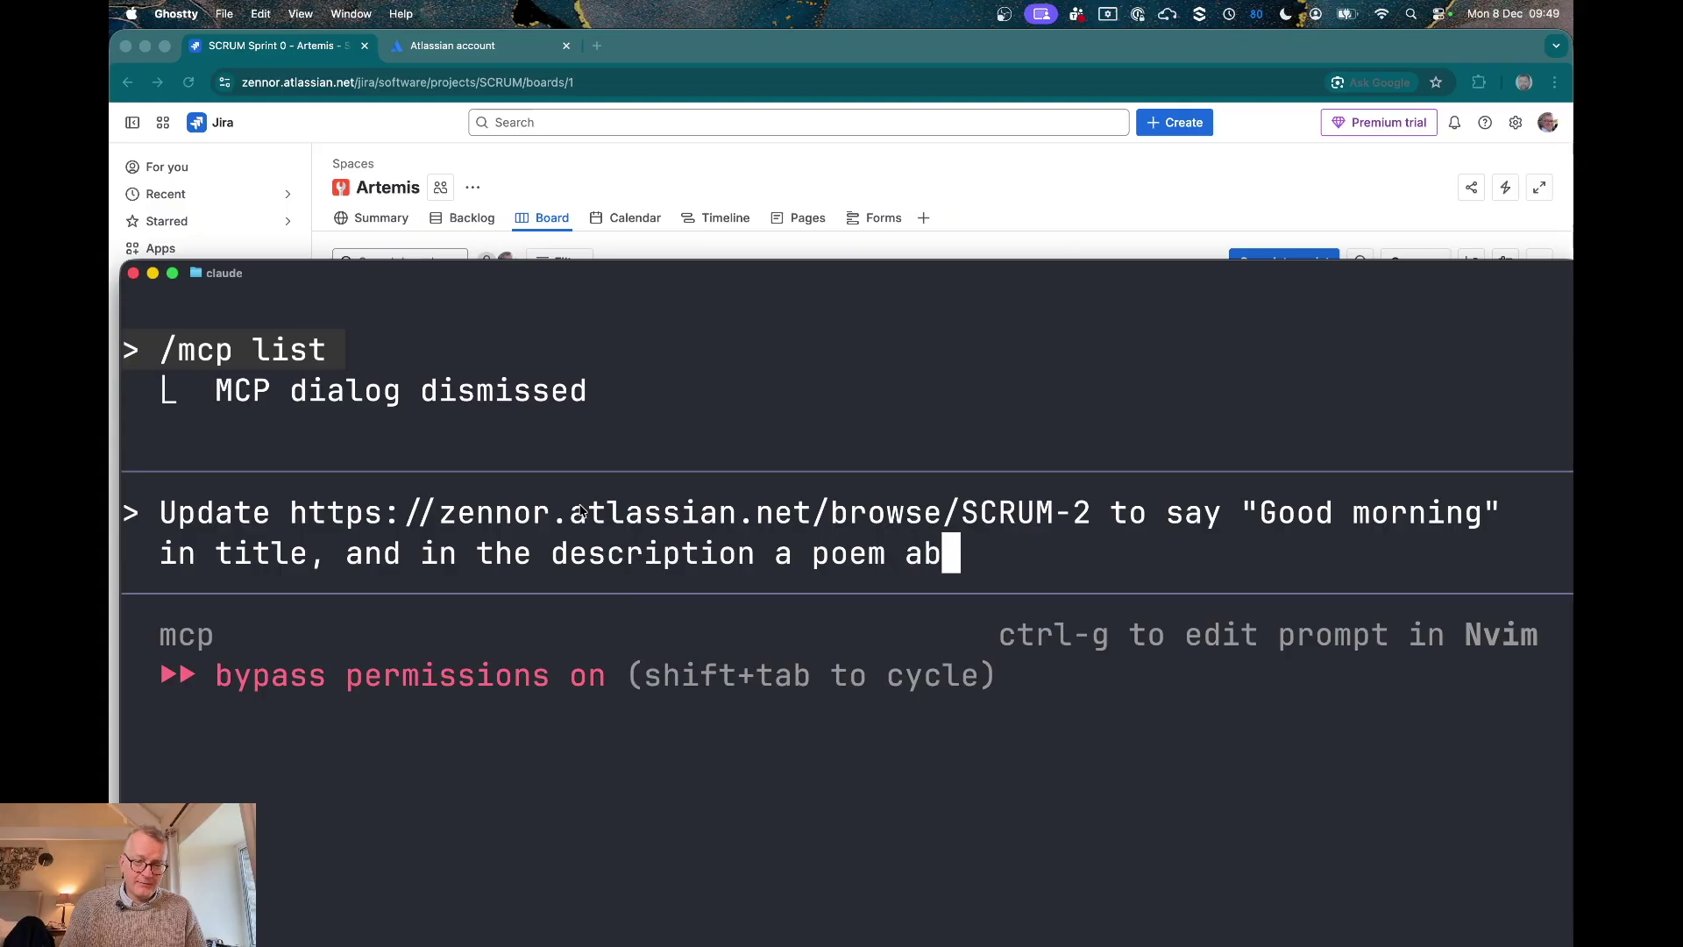
pyautogui.write('out the ')
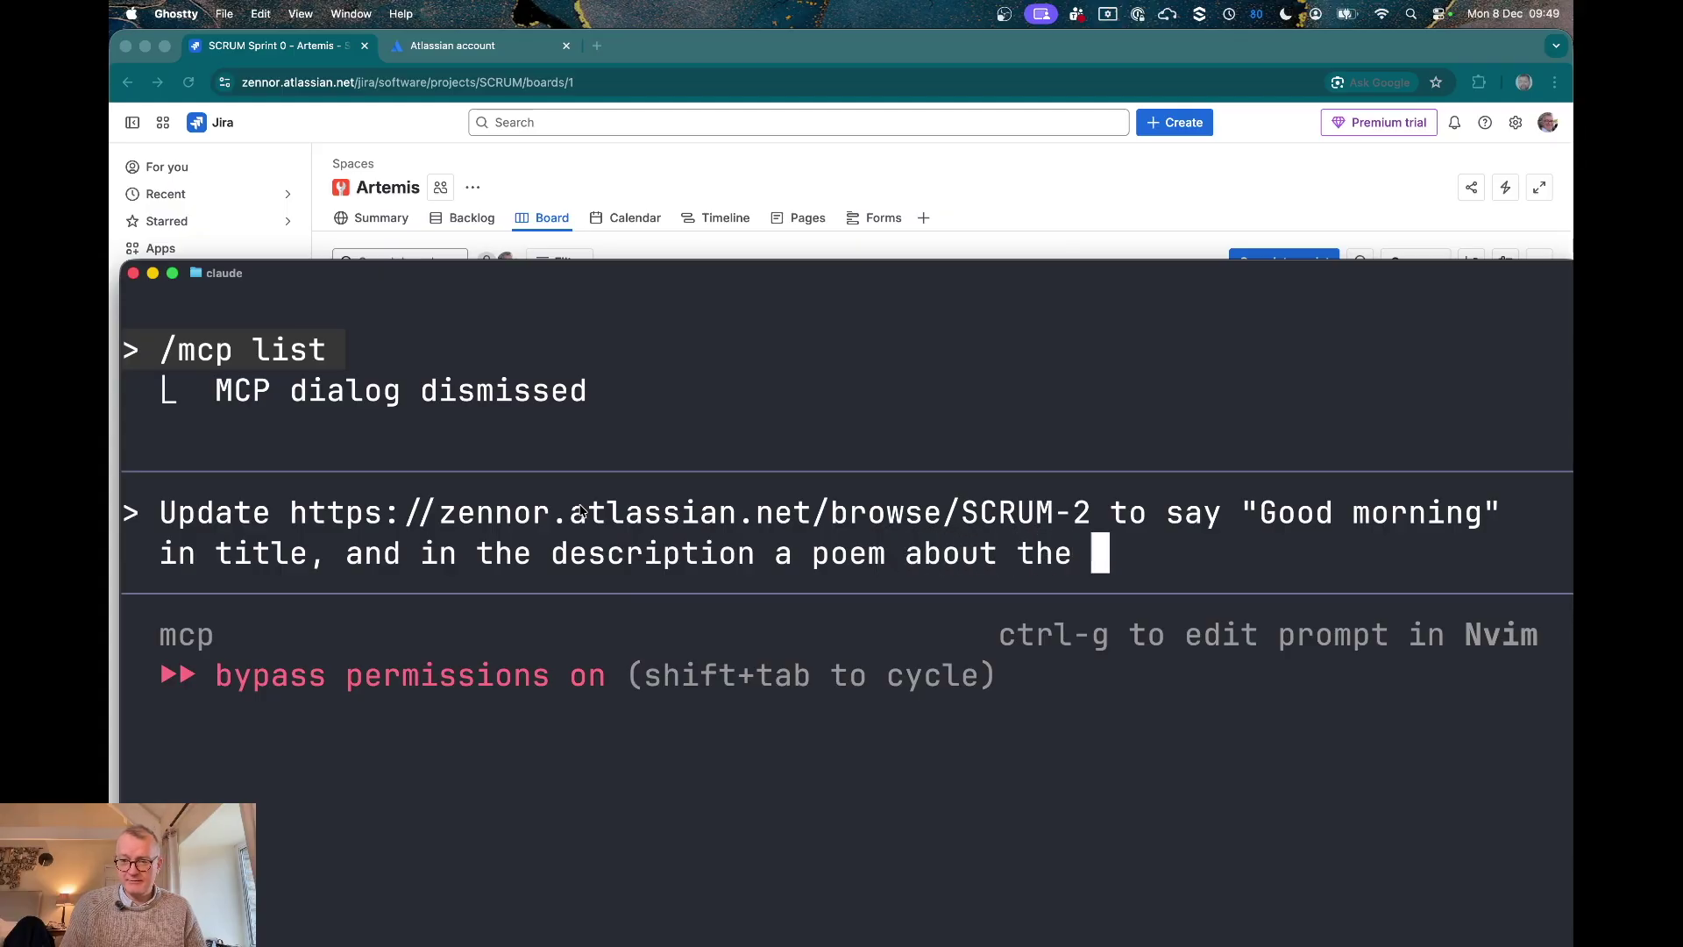
pyautogui.write('Bristi')
pyautogui.press('BackSpace')
pyautogui.press('BackSpace')
pyautogui.press('BackSpace')
pyautogui.write('tish')
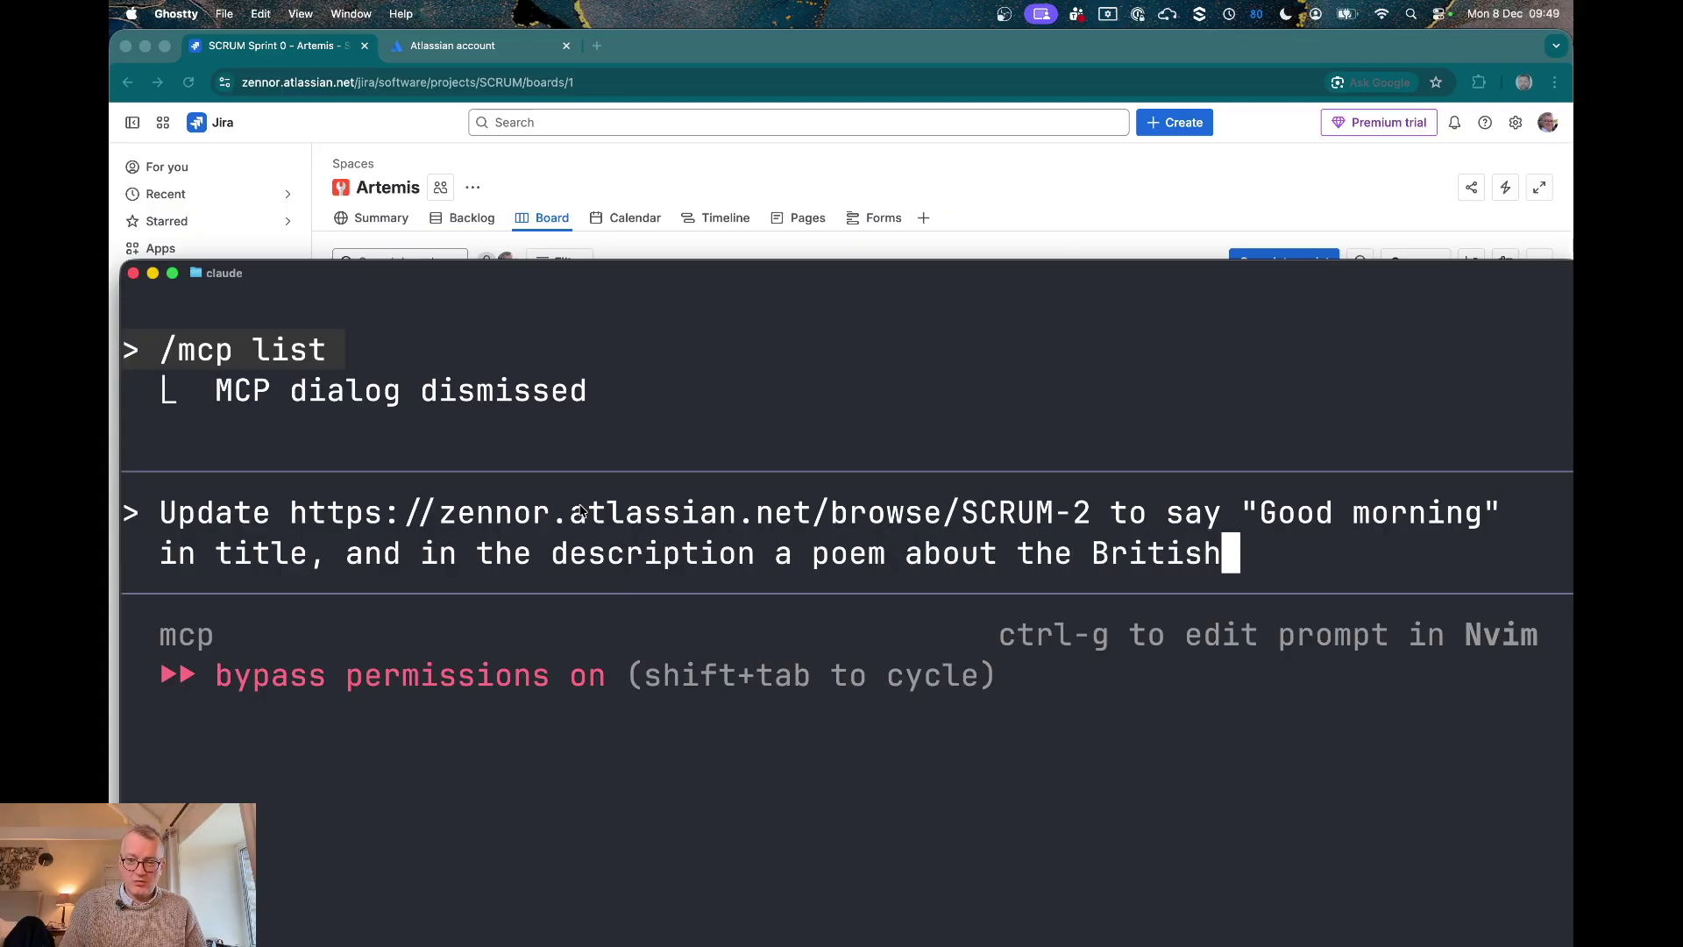
pyautogui.write(' weather.')
pyautogui.press('Return')
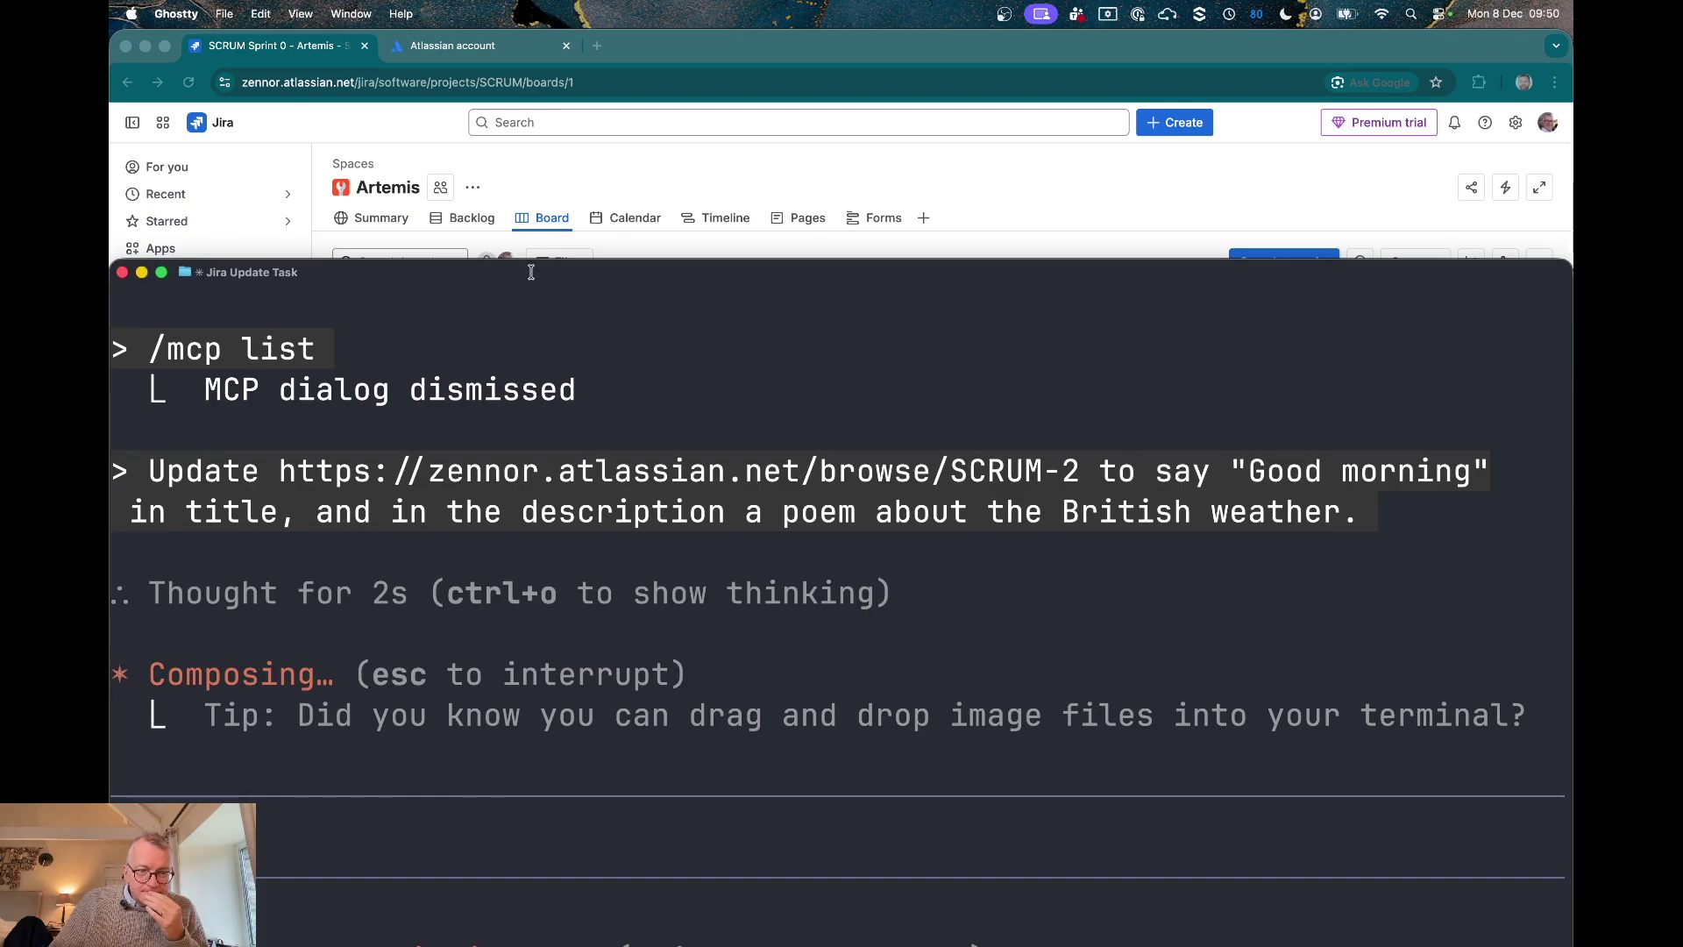
pyautogui.moveTo(530, 271); pyautogui.dragTo(490, 229)
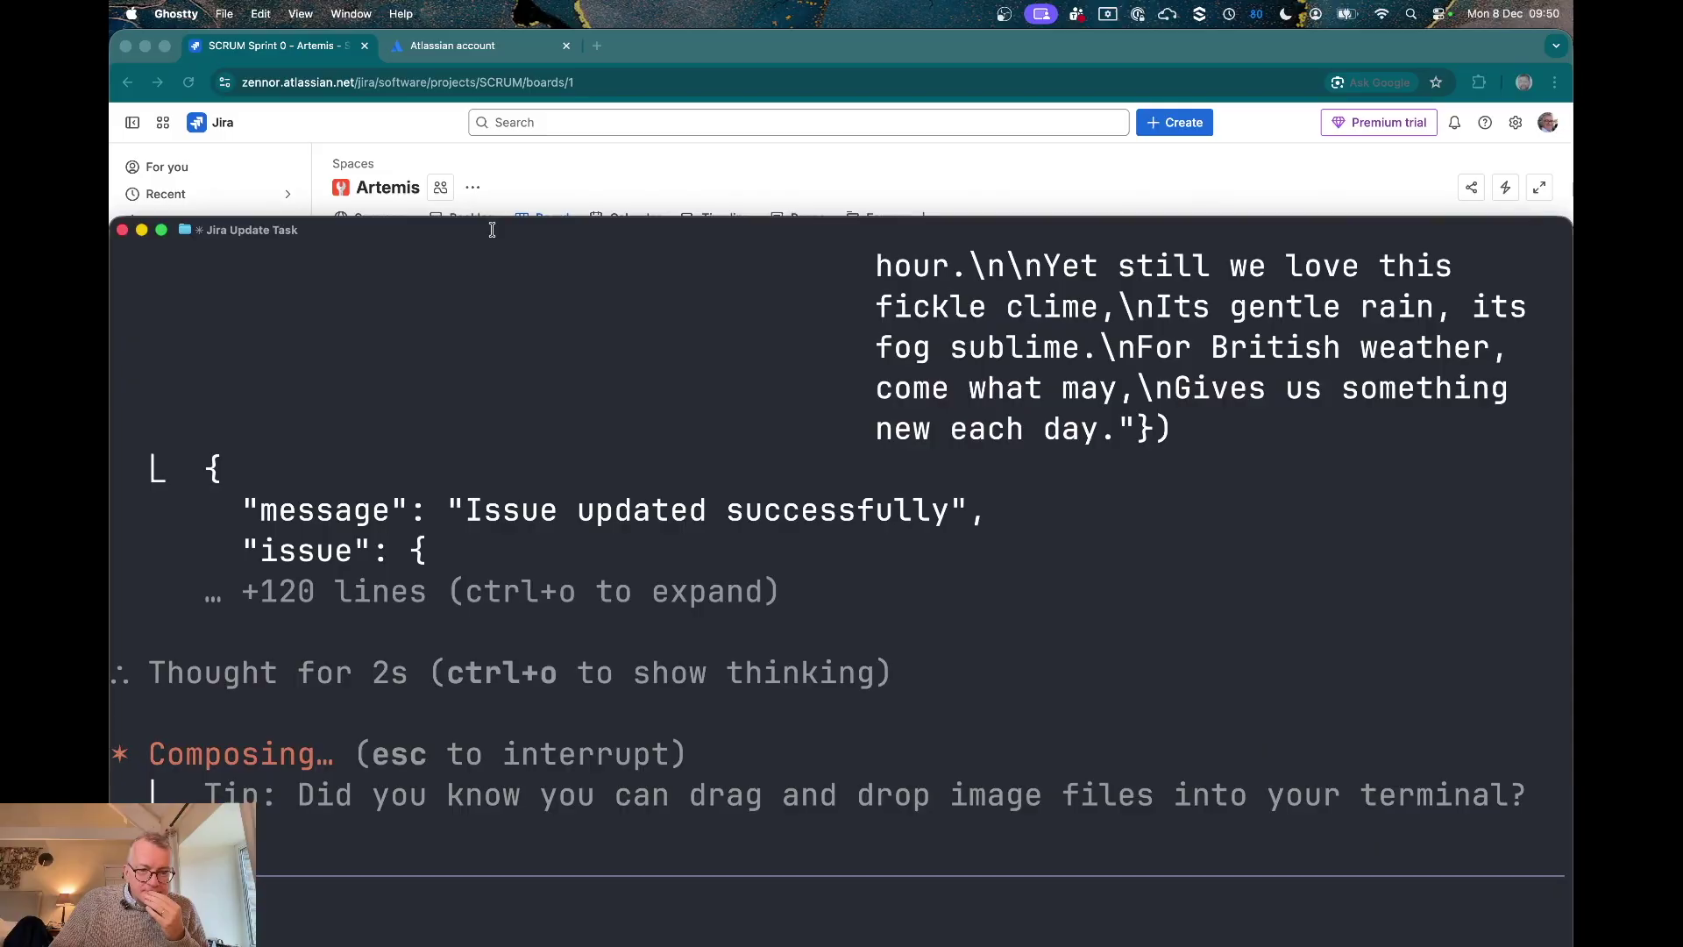
pyautogui.moveTo(491, 229); pyautogui.dragTo(529, 624)
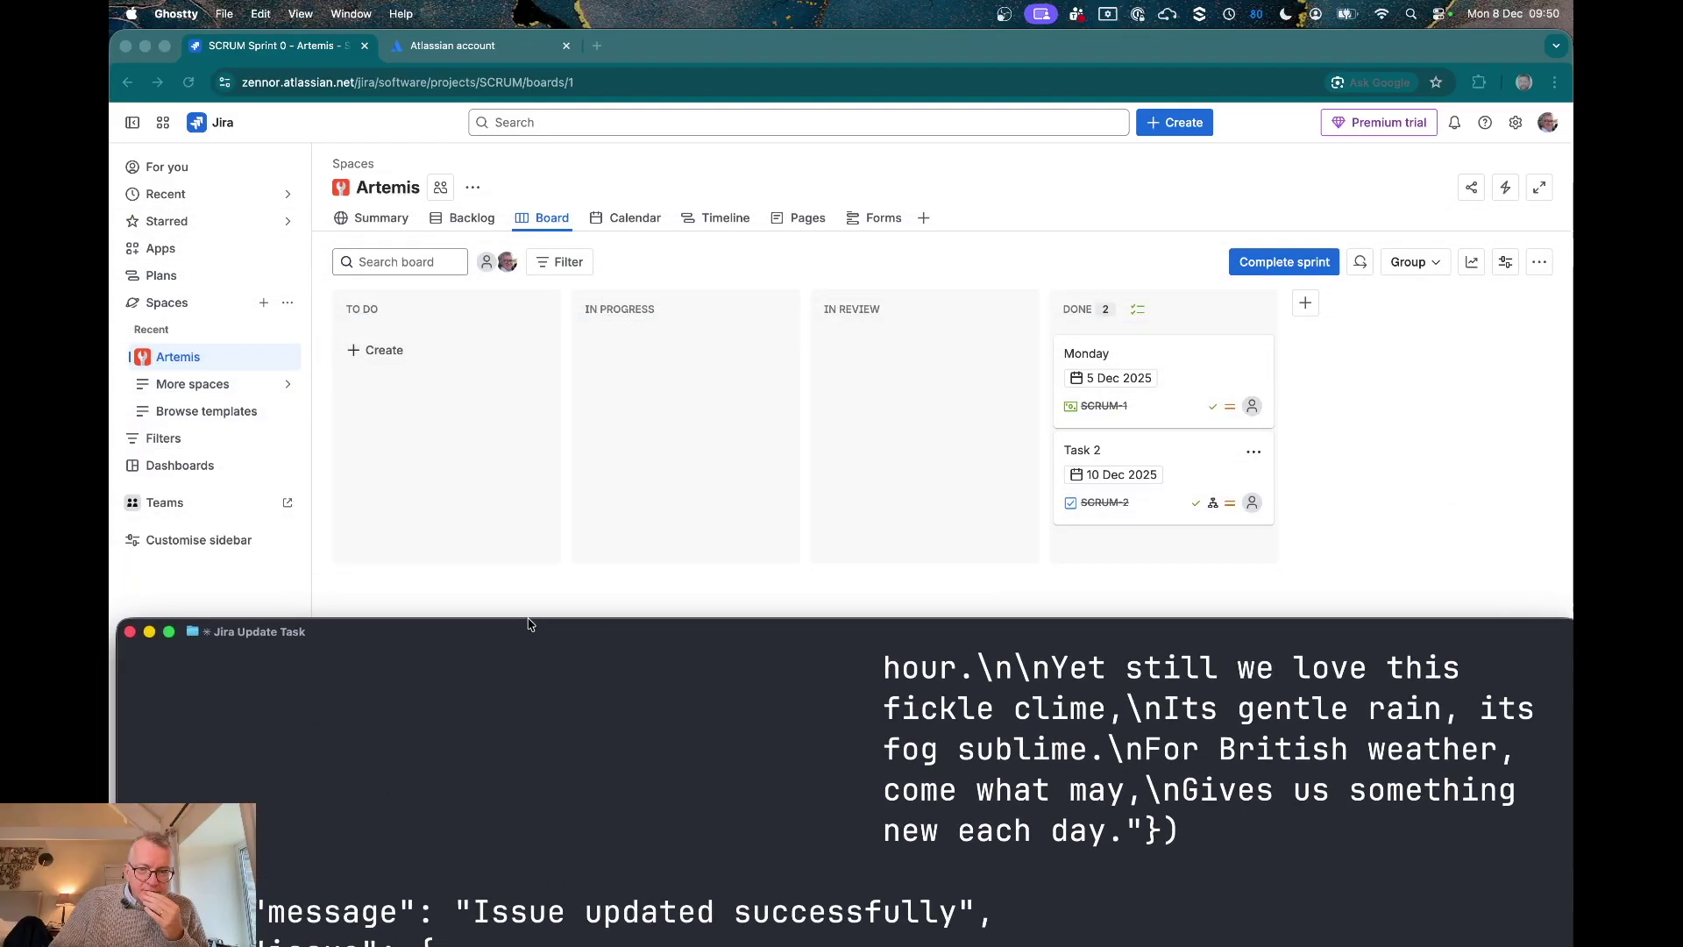
# - Reload the Artemis board and verify SCRUM-2's Good morning title and weather poem
pyautogui.click(770, 172)
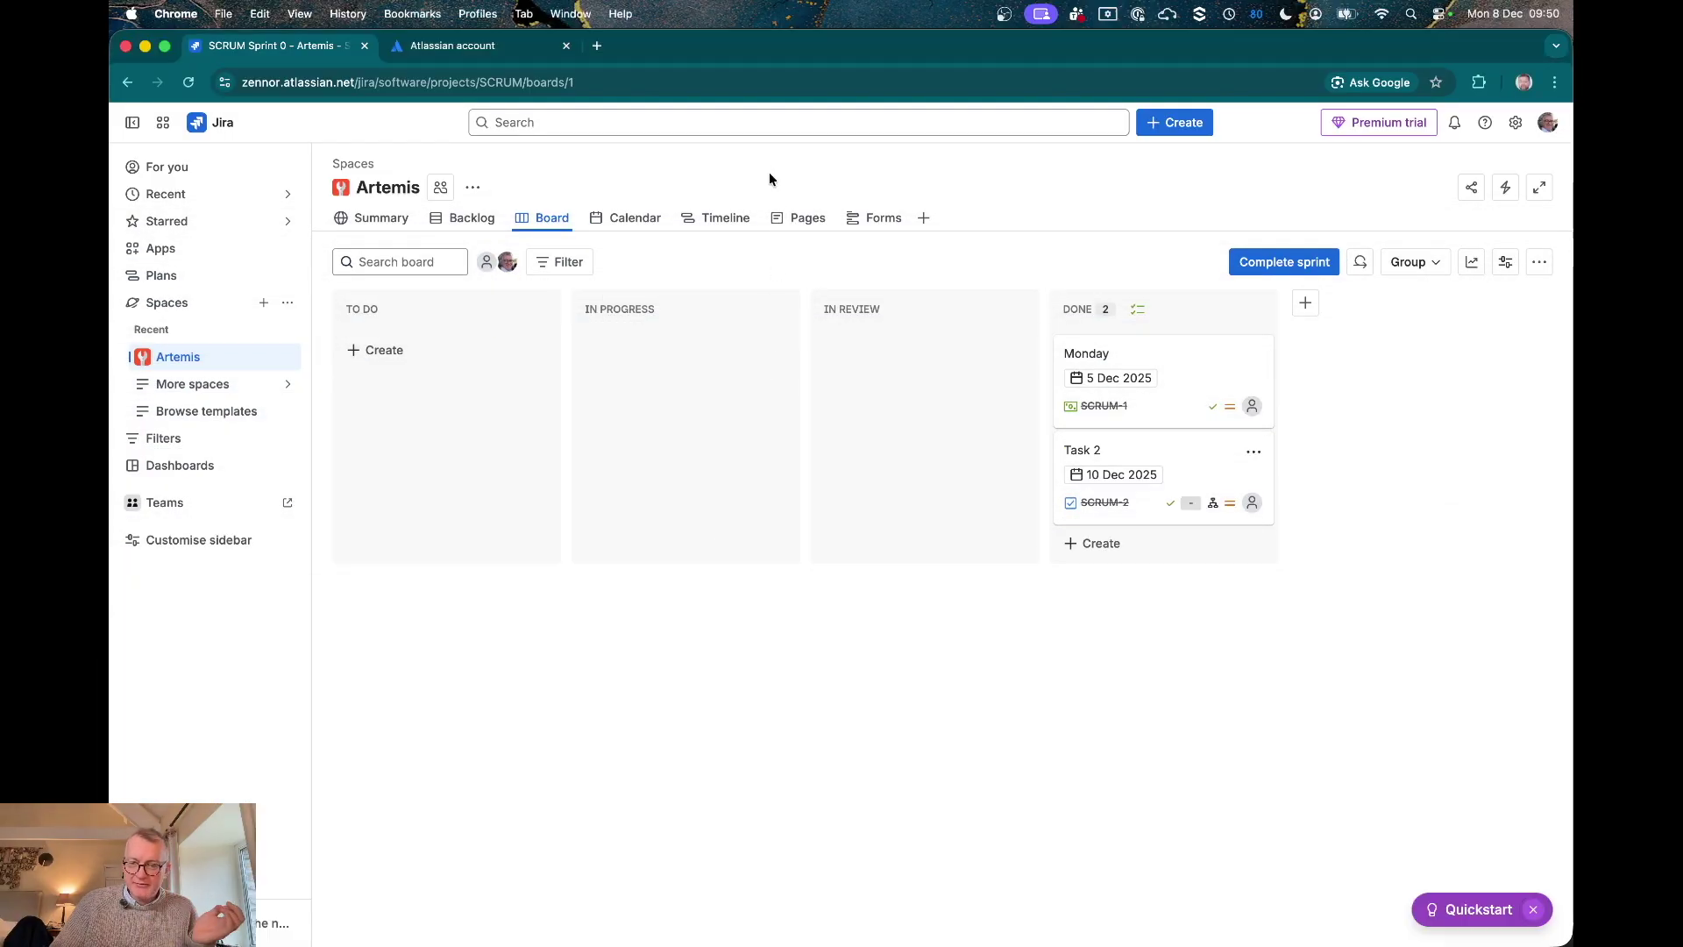
pyautogui.click(190, 83)
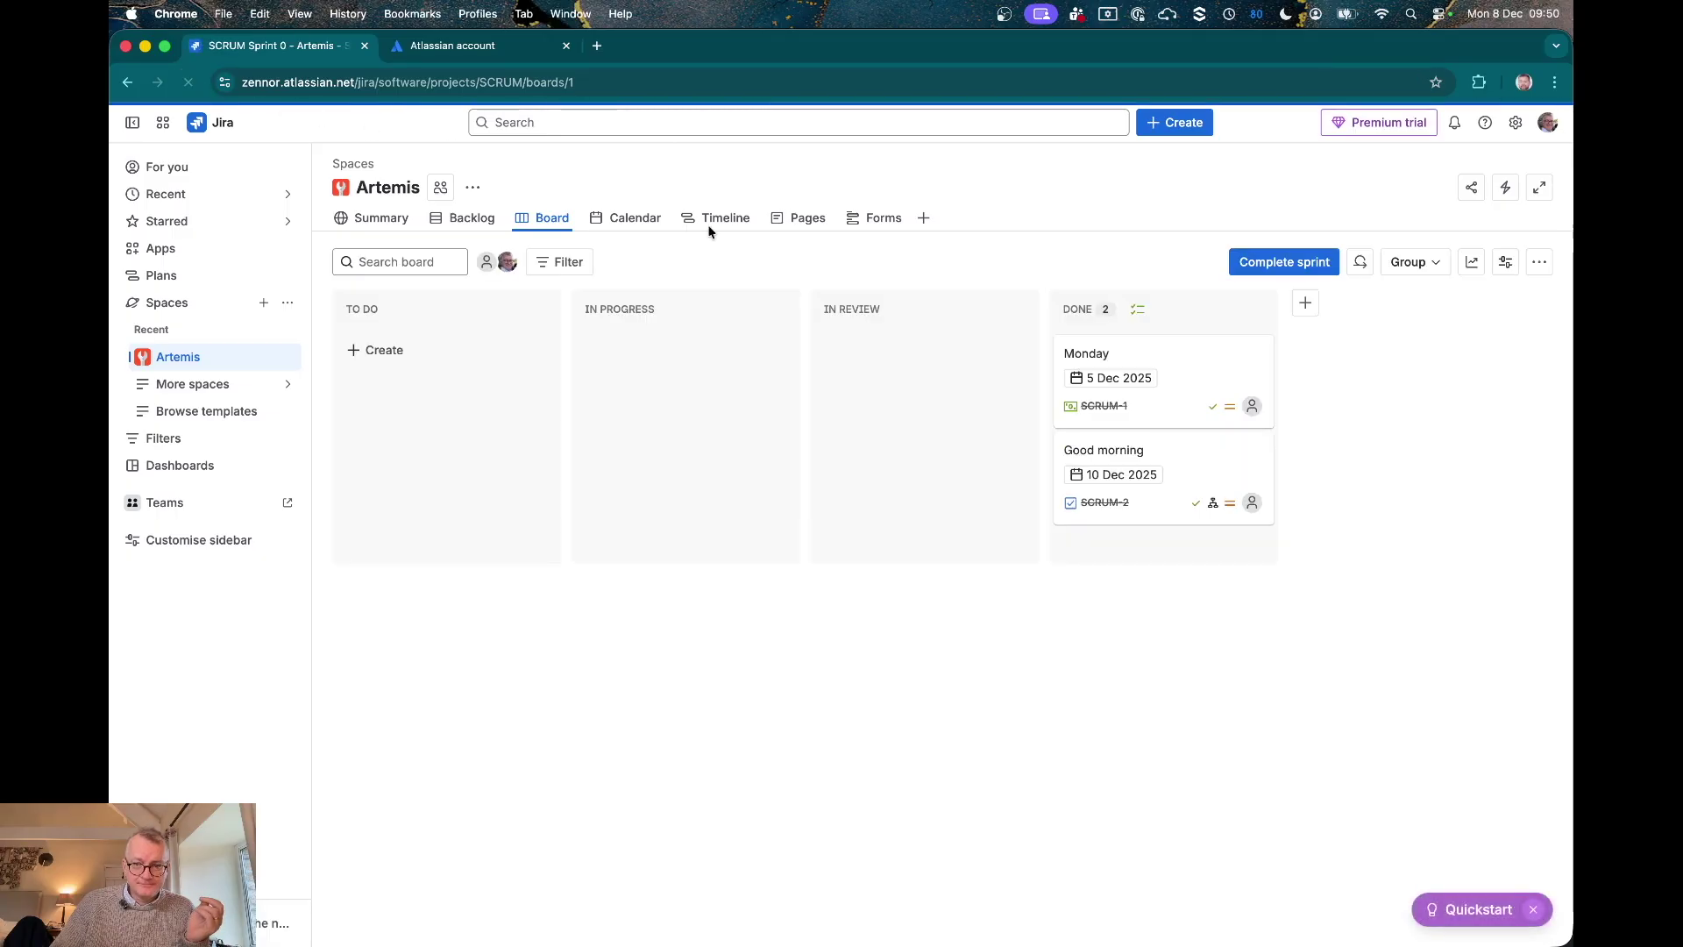
pyautogui.click(1095, 449)
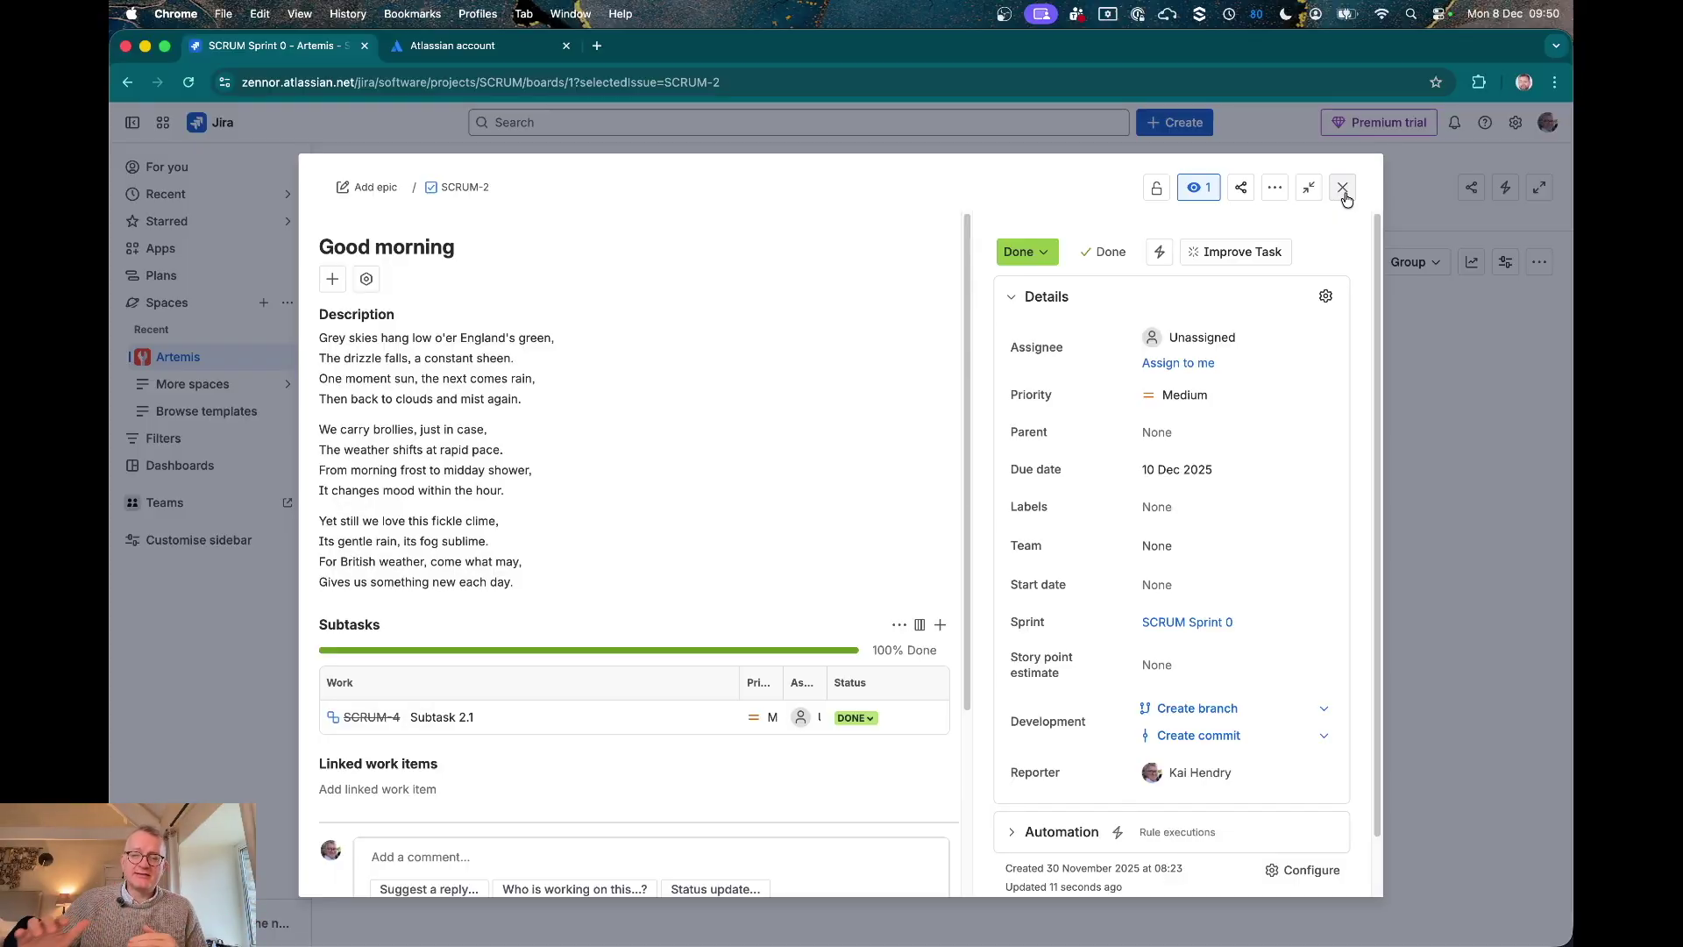
pyautogui.click(1344, 191)
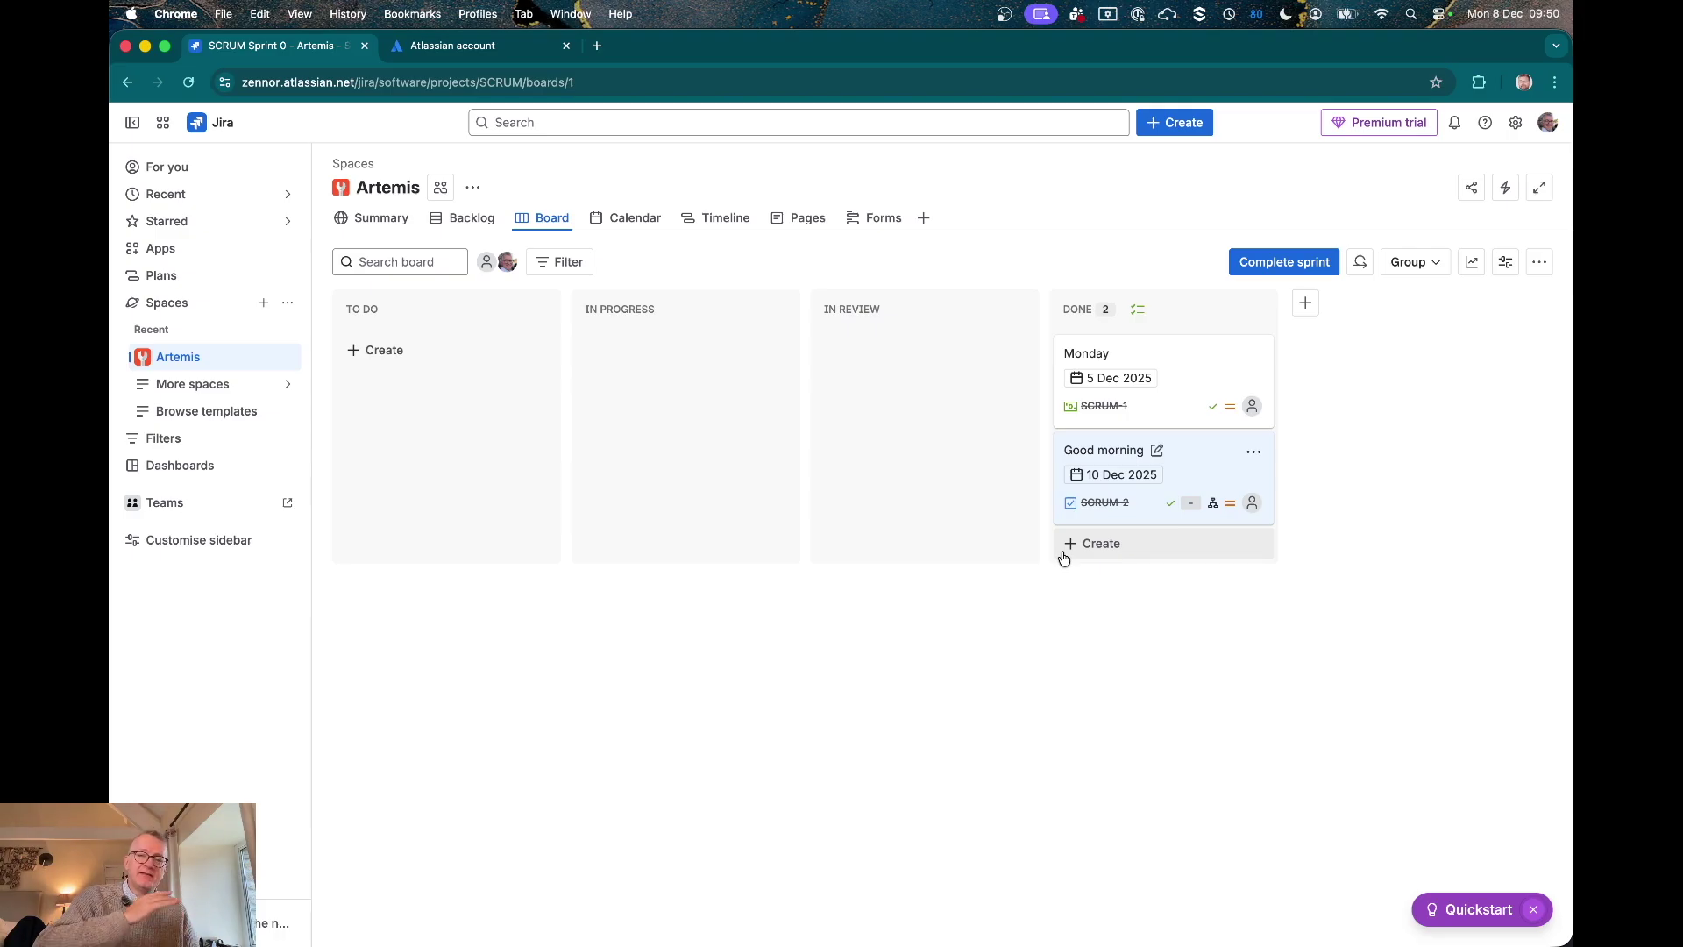
# - Enlarge Ghostty and list the Beads config without tokens
pyautogui.press('super+Tab')
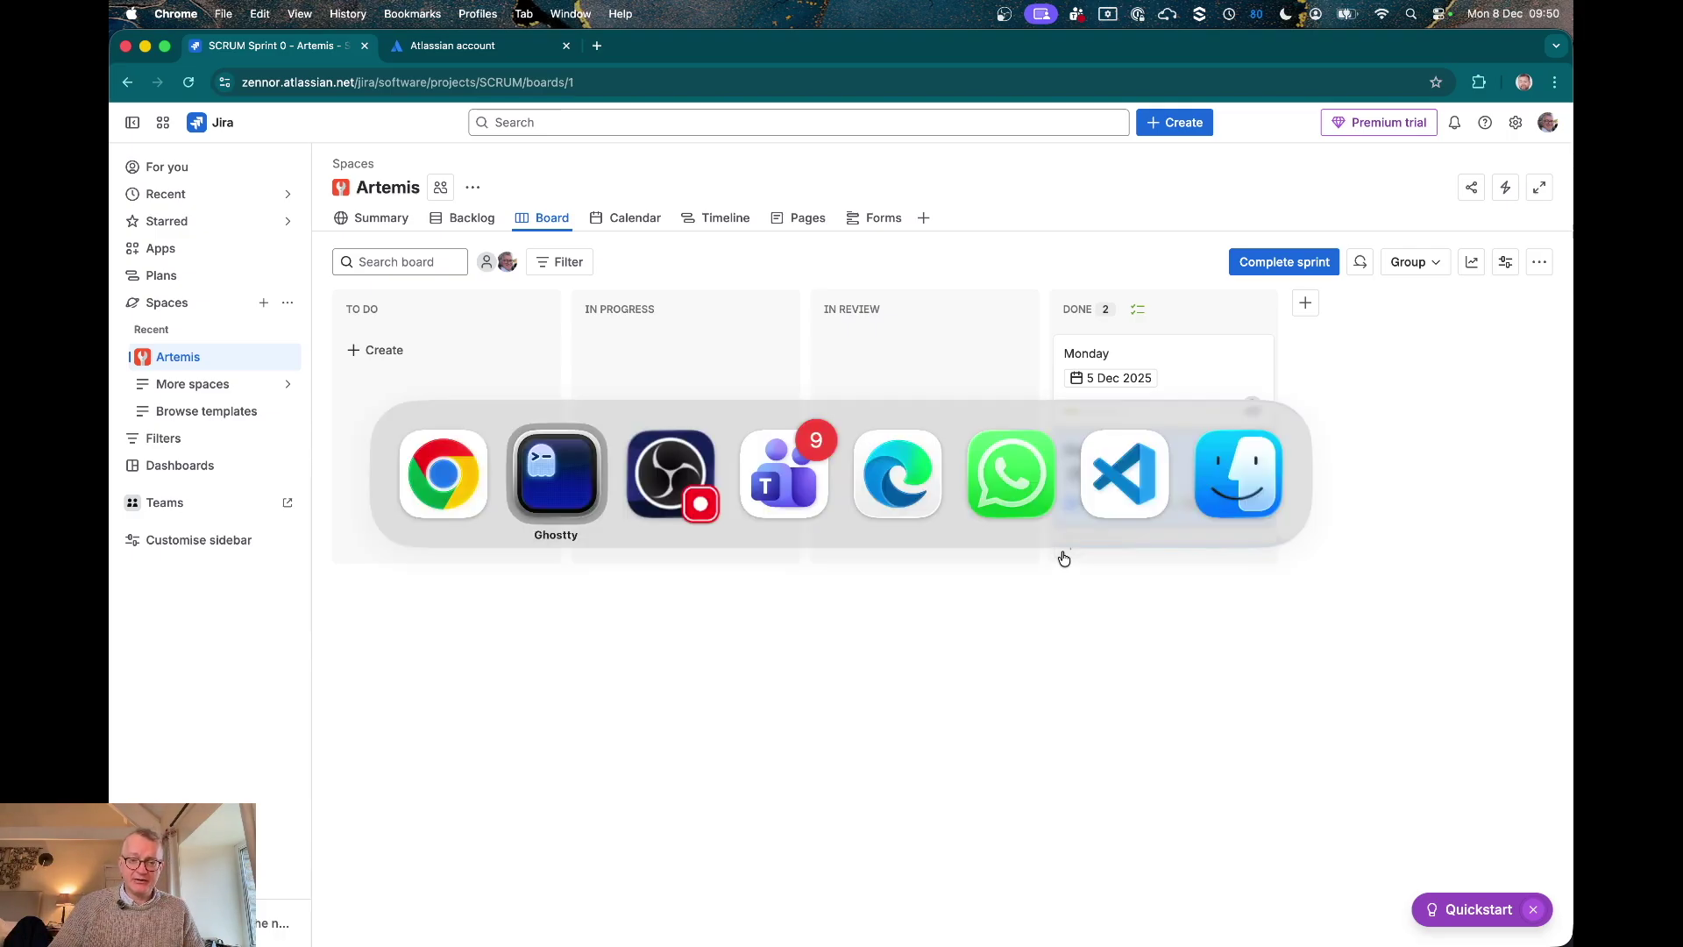
pyautogui.press('super+Tab')
pyautogui.moveTo(539, 641); pyautogui.dragTo(560, 79)
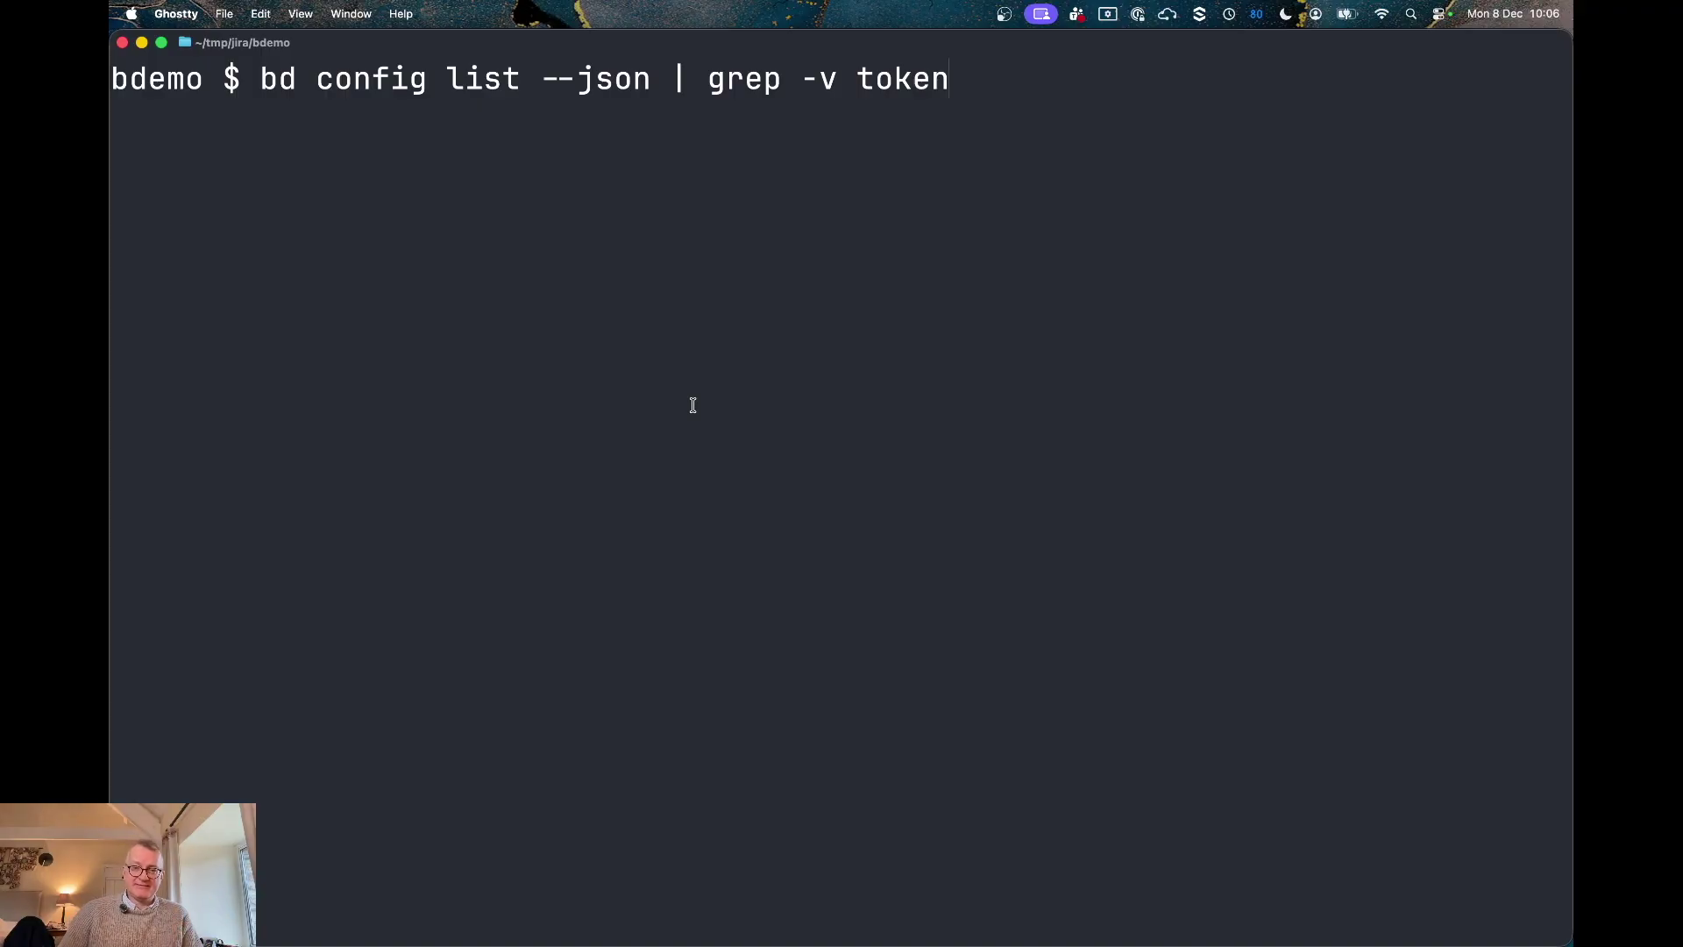
pyautogui.press('Return')
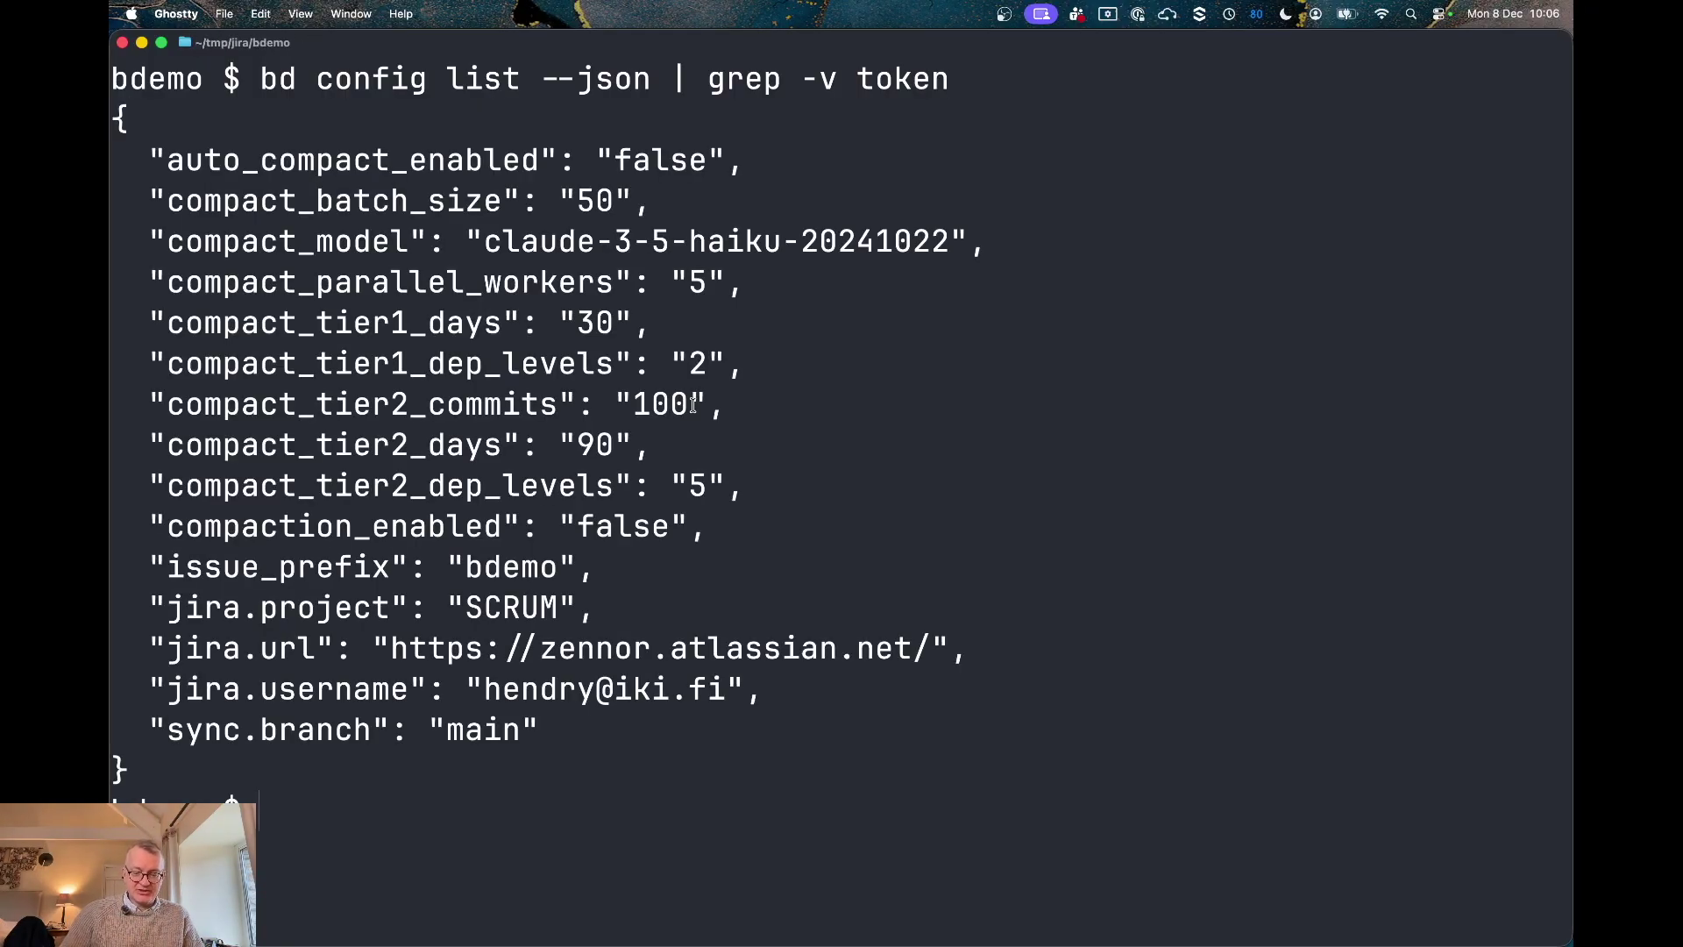
pyautogui.write('ls')
# - List the bdemo files, print CLAUDE.md and the Beads issues, then launch Claude Code
pyautogui.press('Return')
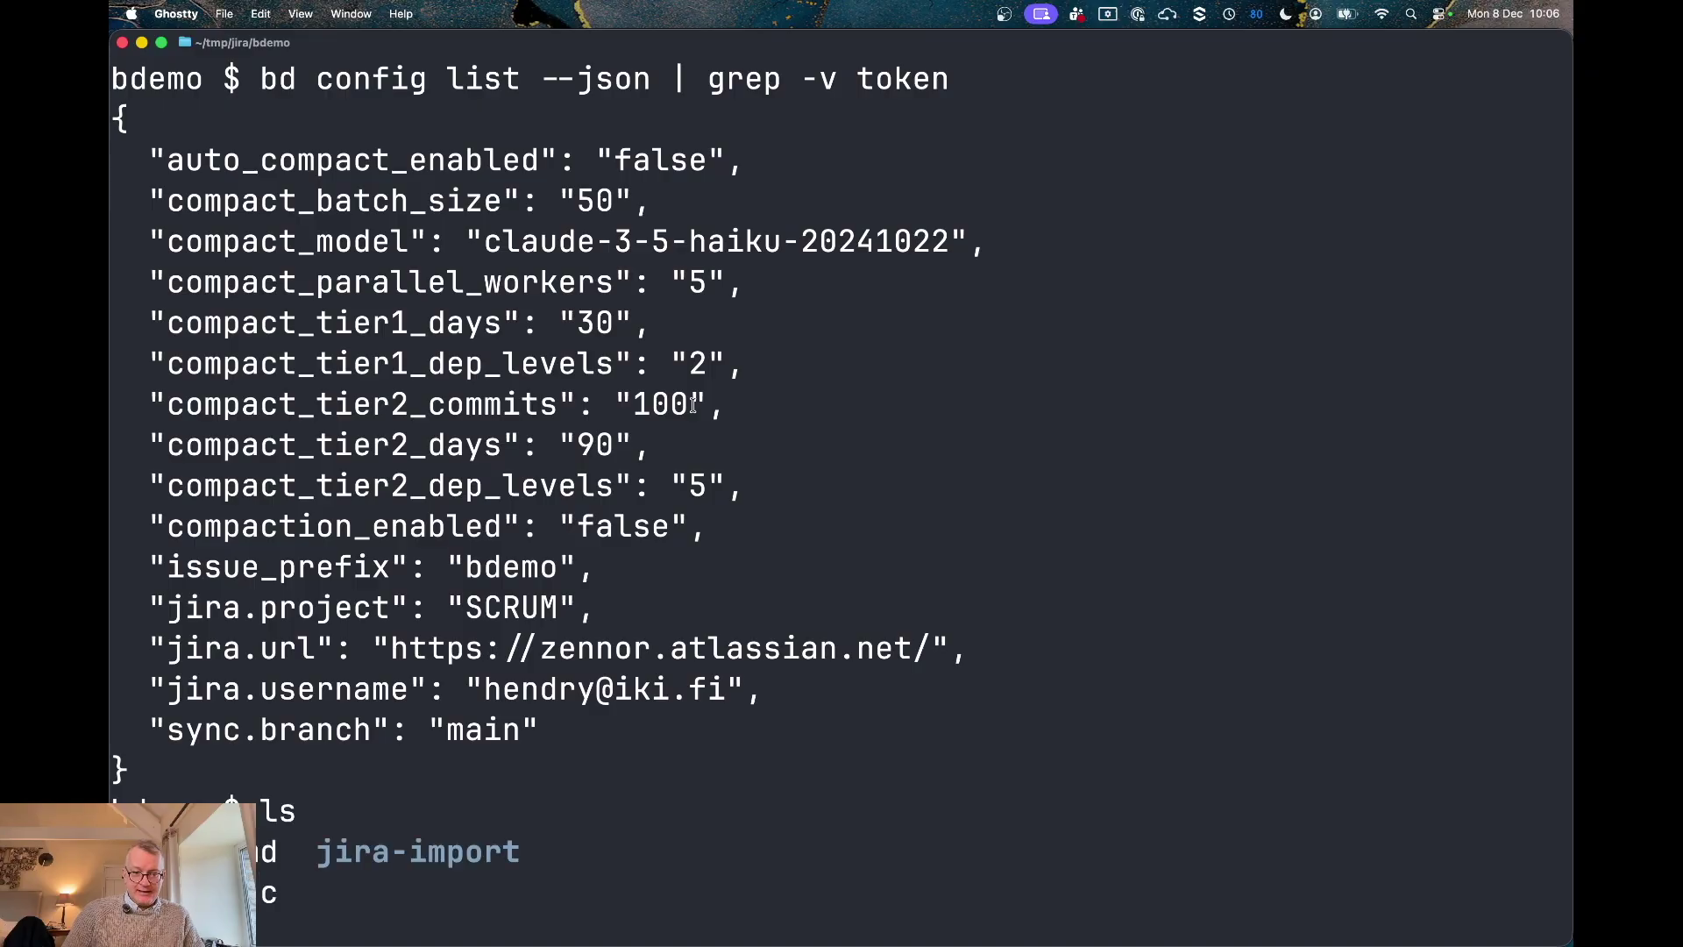
pyautogui.write('at C')
pyautogui.press('Tab')
pyautogui.press('Return')
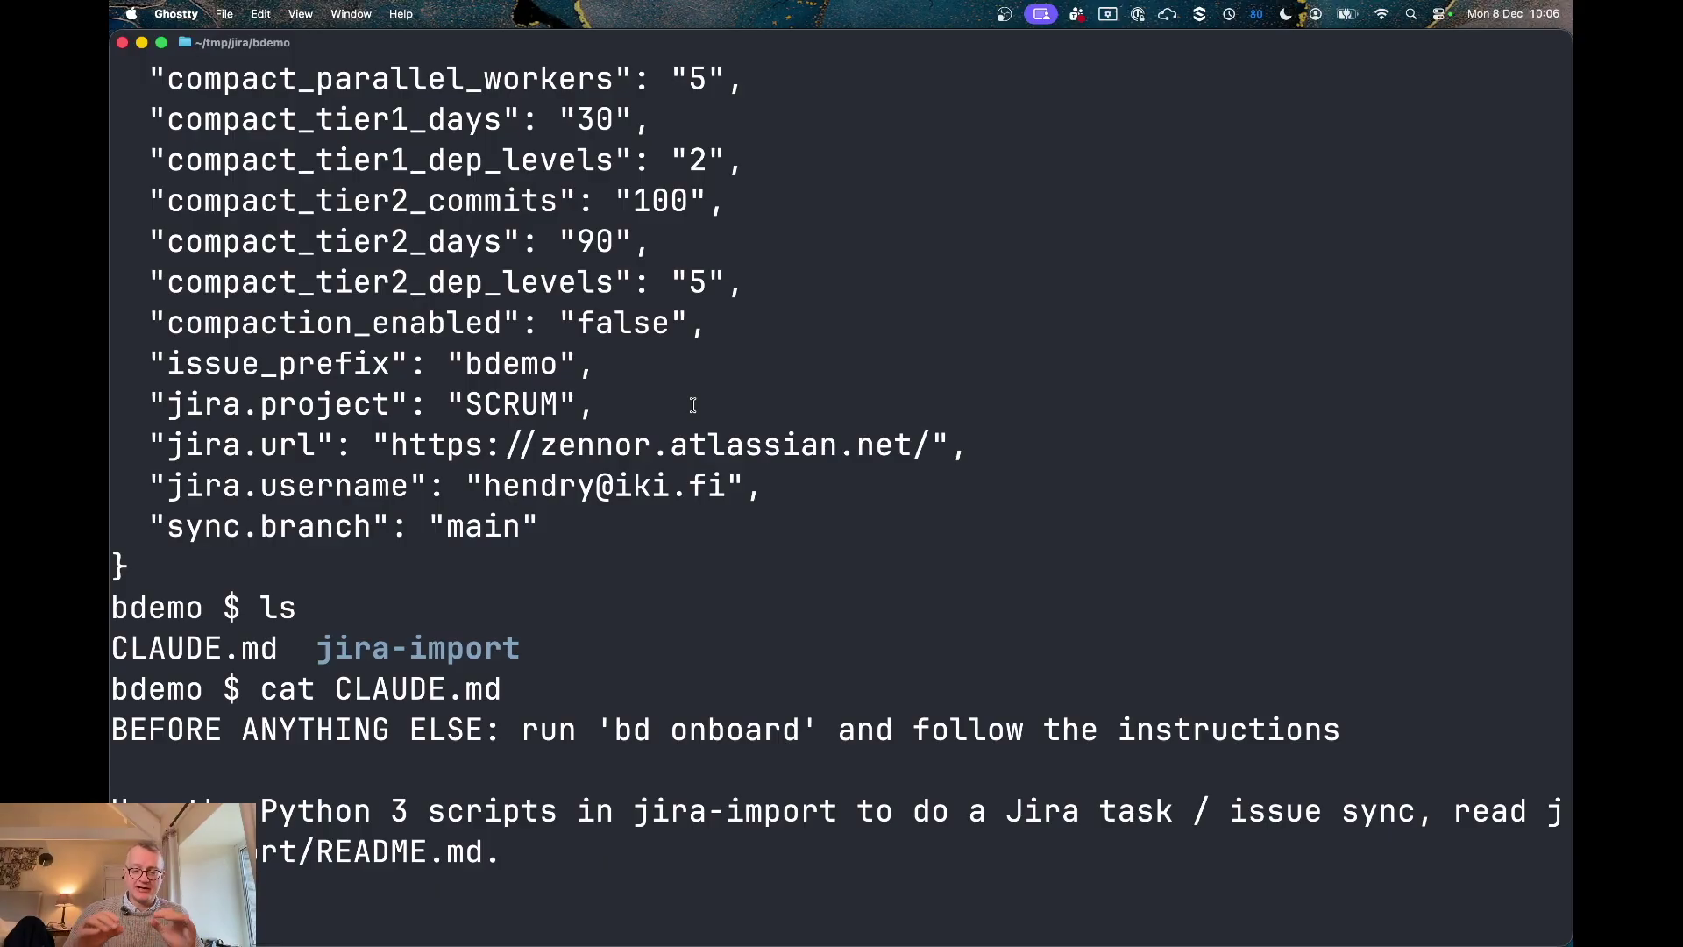
pyautogui.write('bd list')
pyautogui.press('Return')
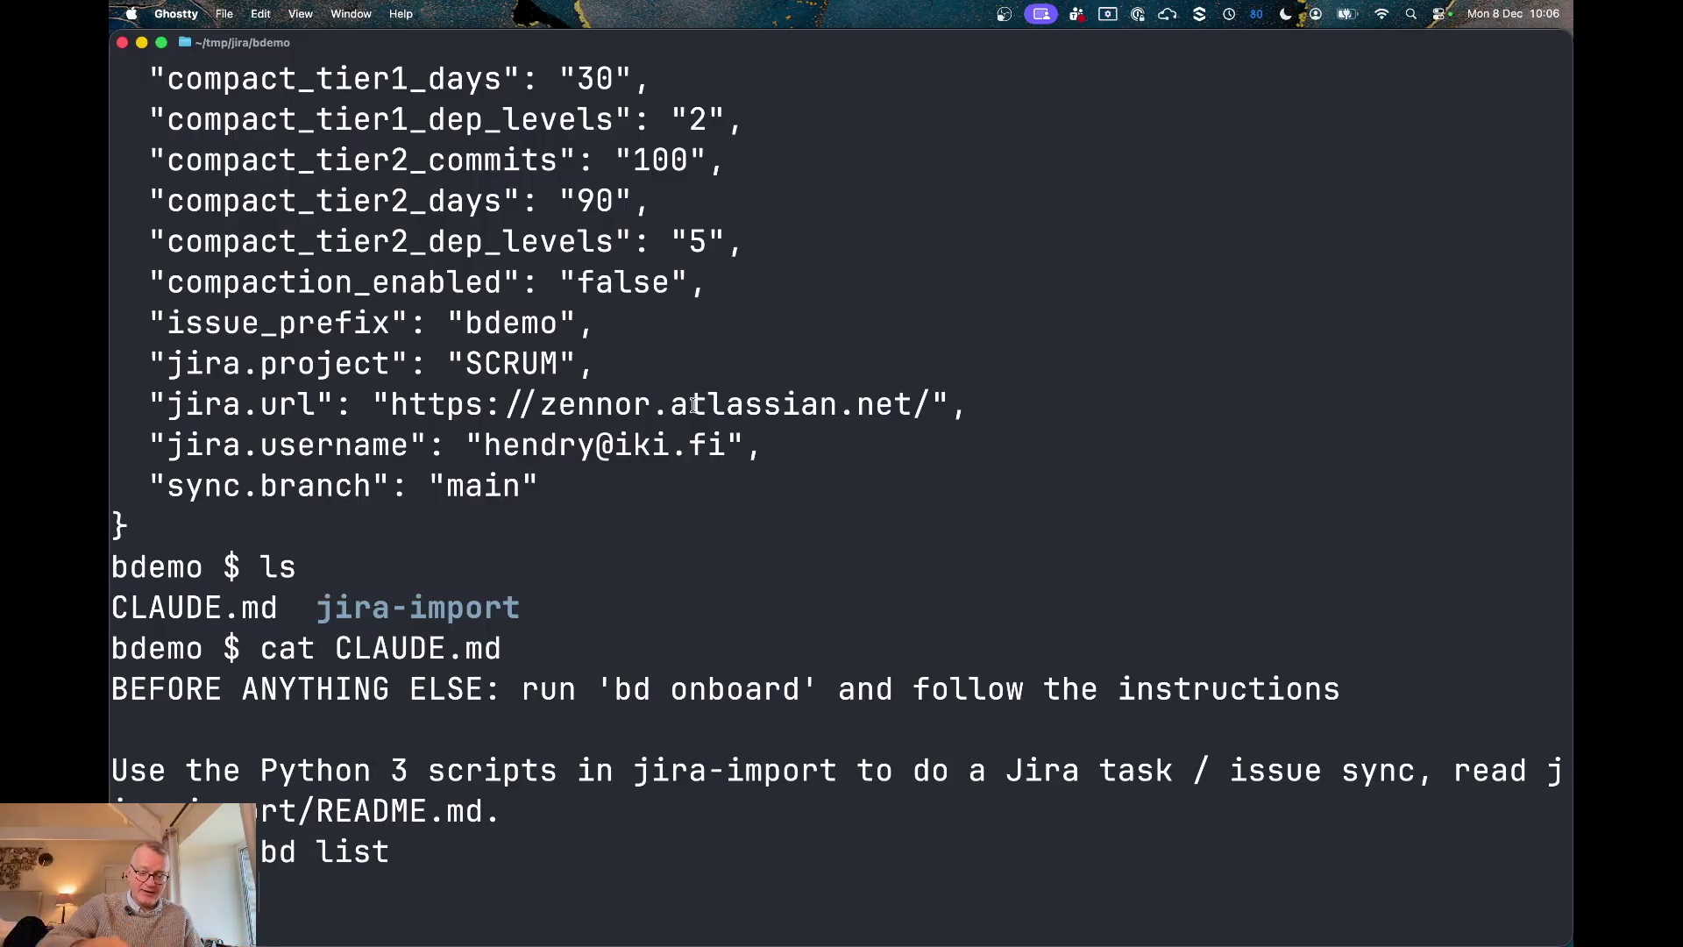
pyautogui.write('claude')
pyautogui.press('Return')
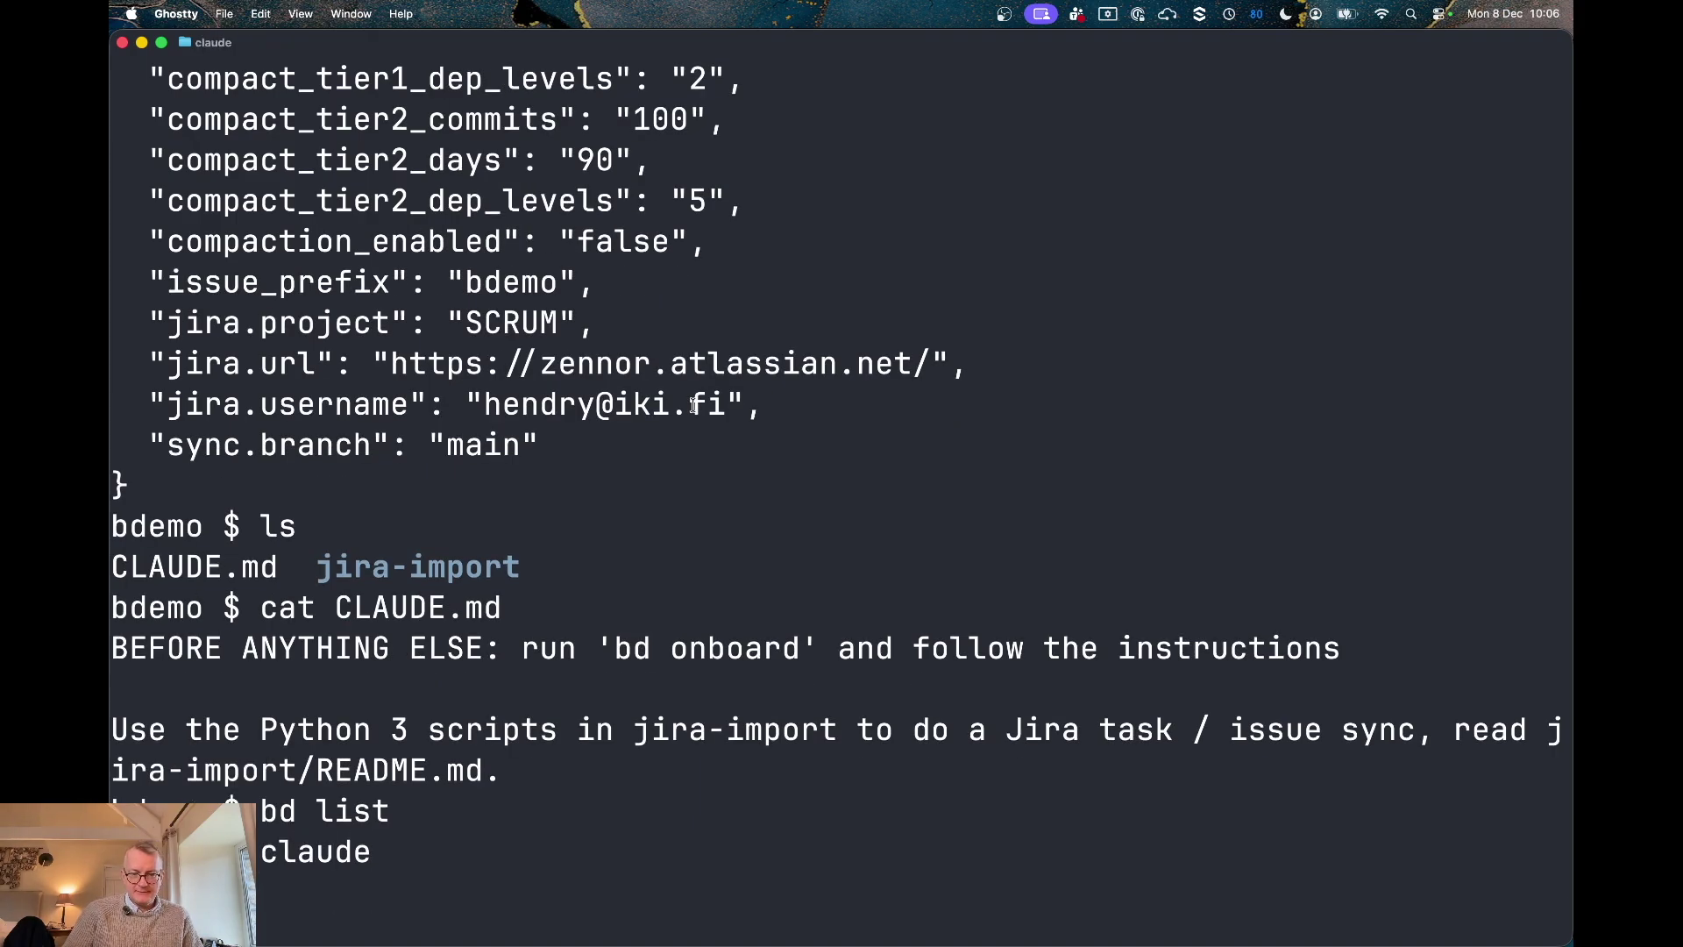
pyautogui.write('Please s')
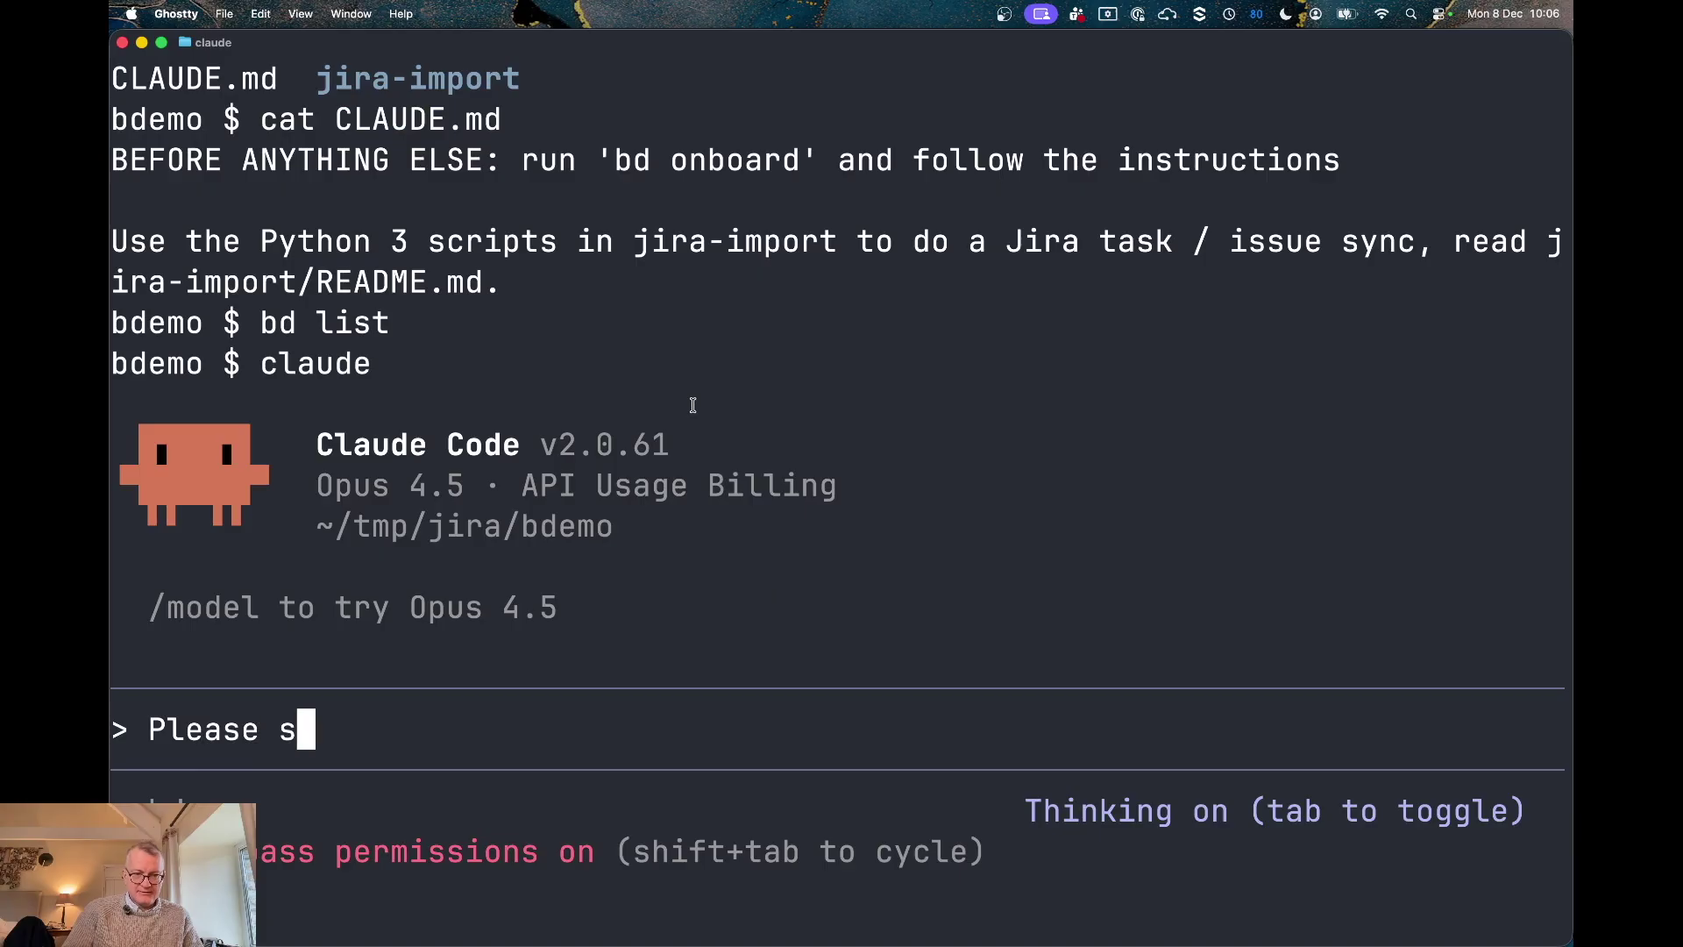
pyautogui.write('ync the tasks')
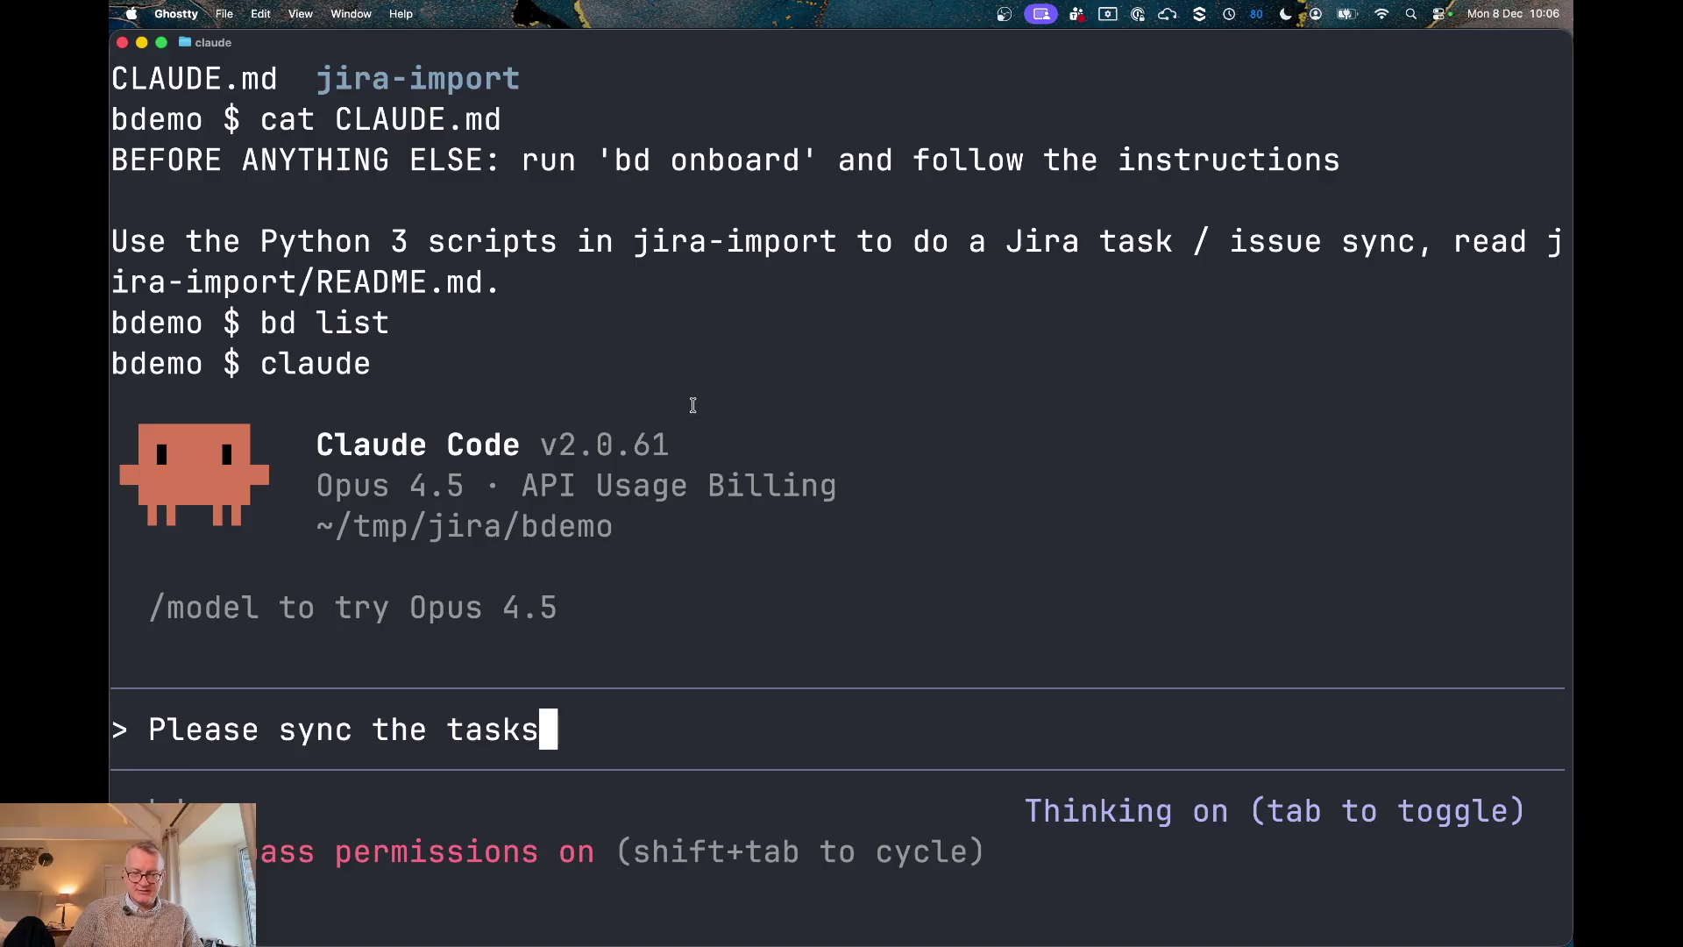
# - Send 'Please sync the bd tasks with Jira' and briefly expand the detailed transcript
pyautogui.press('BackSpace')
pyautogui.press('BackSpace')
pyautogui.press('BackSpace')
pyautogui.press('BackSpace')
pyautogui.press('BackSpace')
pyautogui.write('bd tasks')
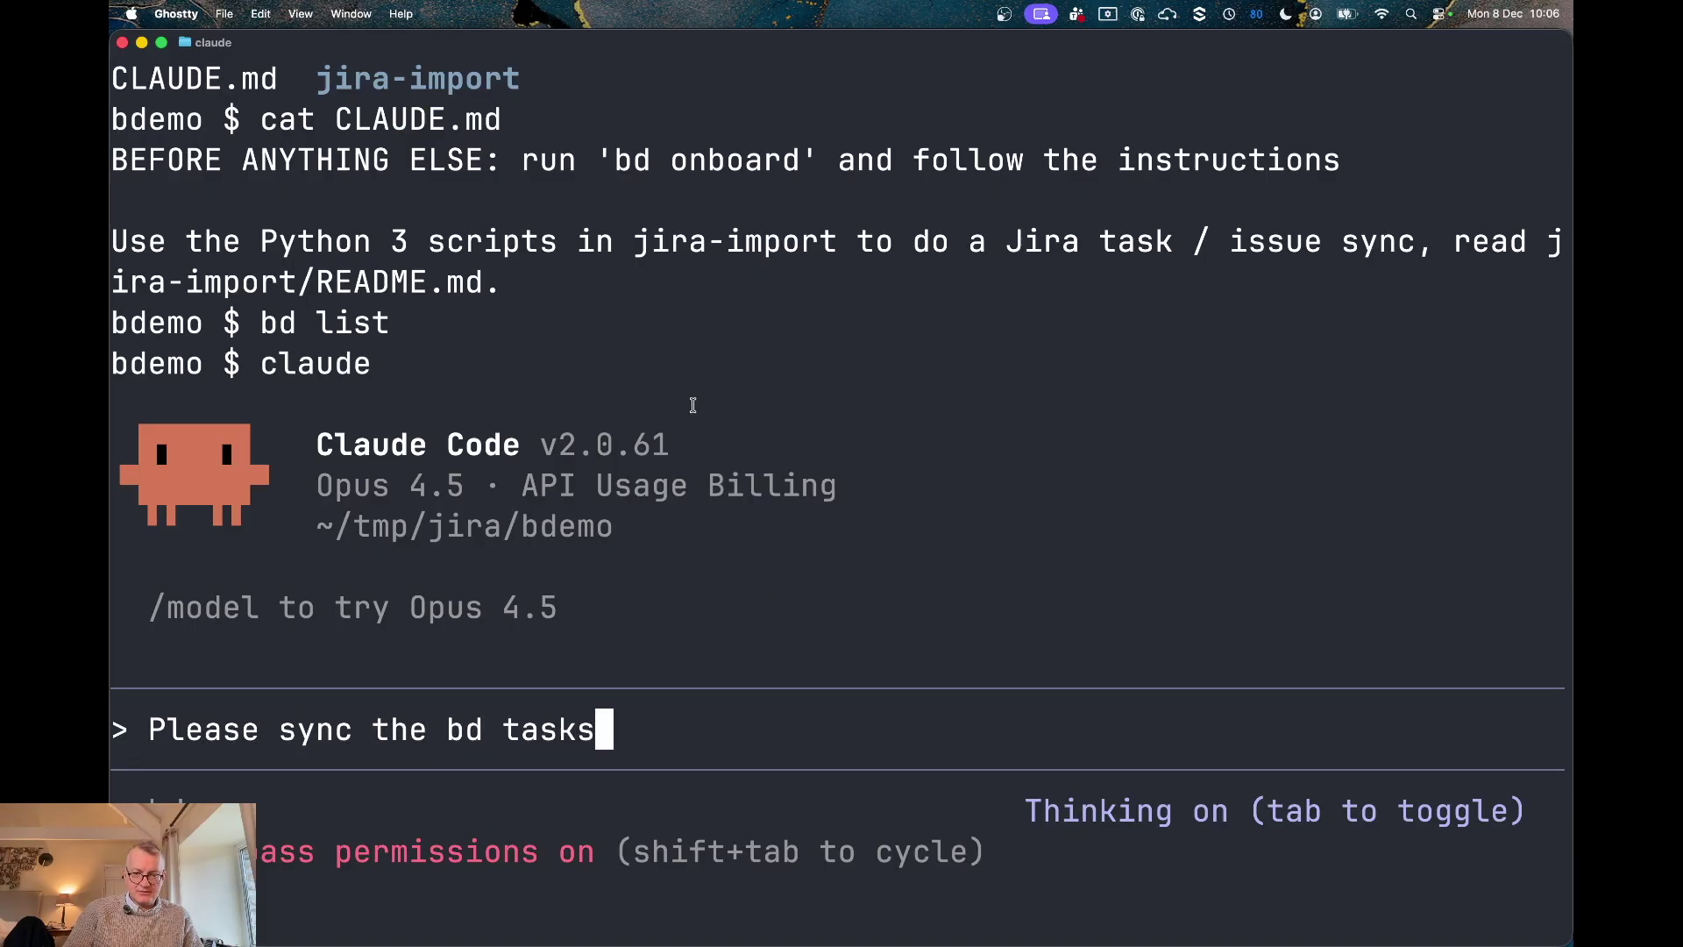
pyautogui.write(' with Jira')
pyautogui.press('Return')
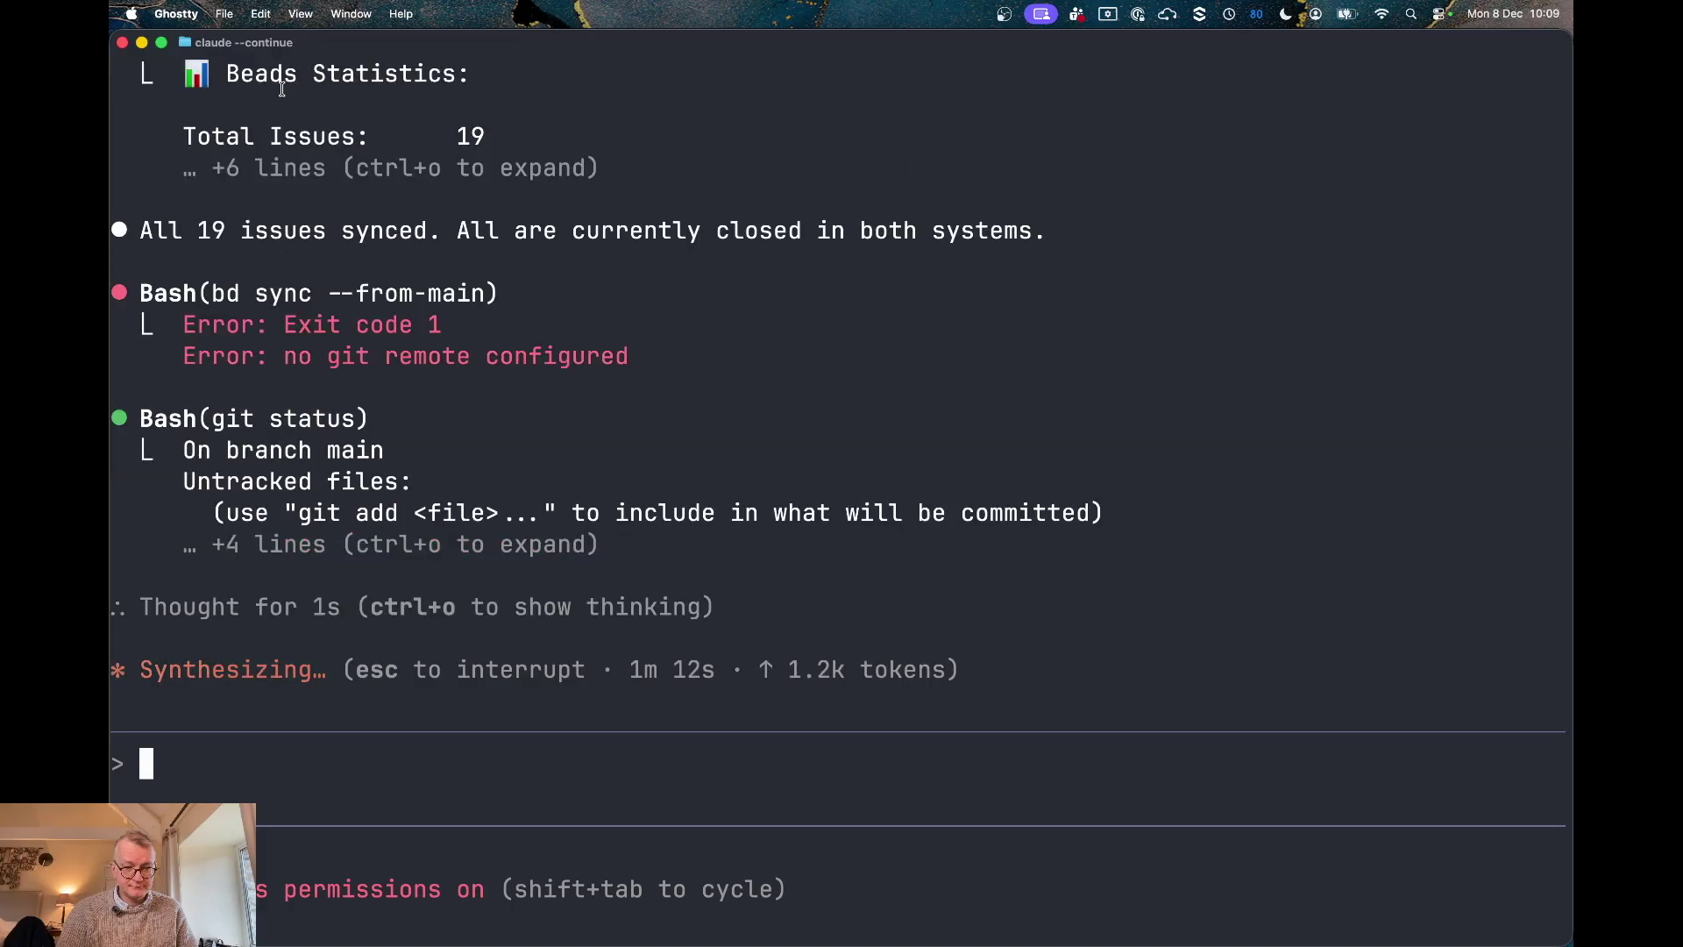
pyautogui.hotkey('ctrl', 'o')
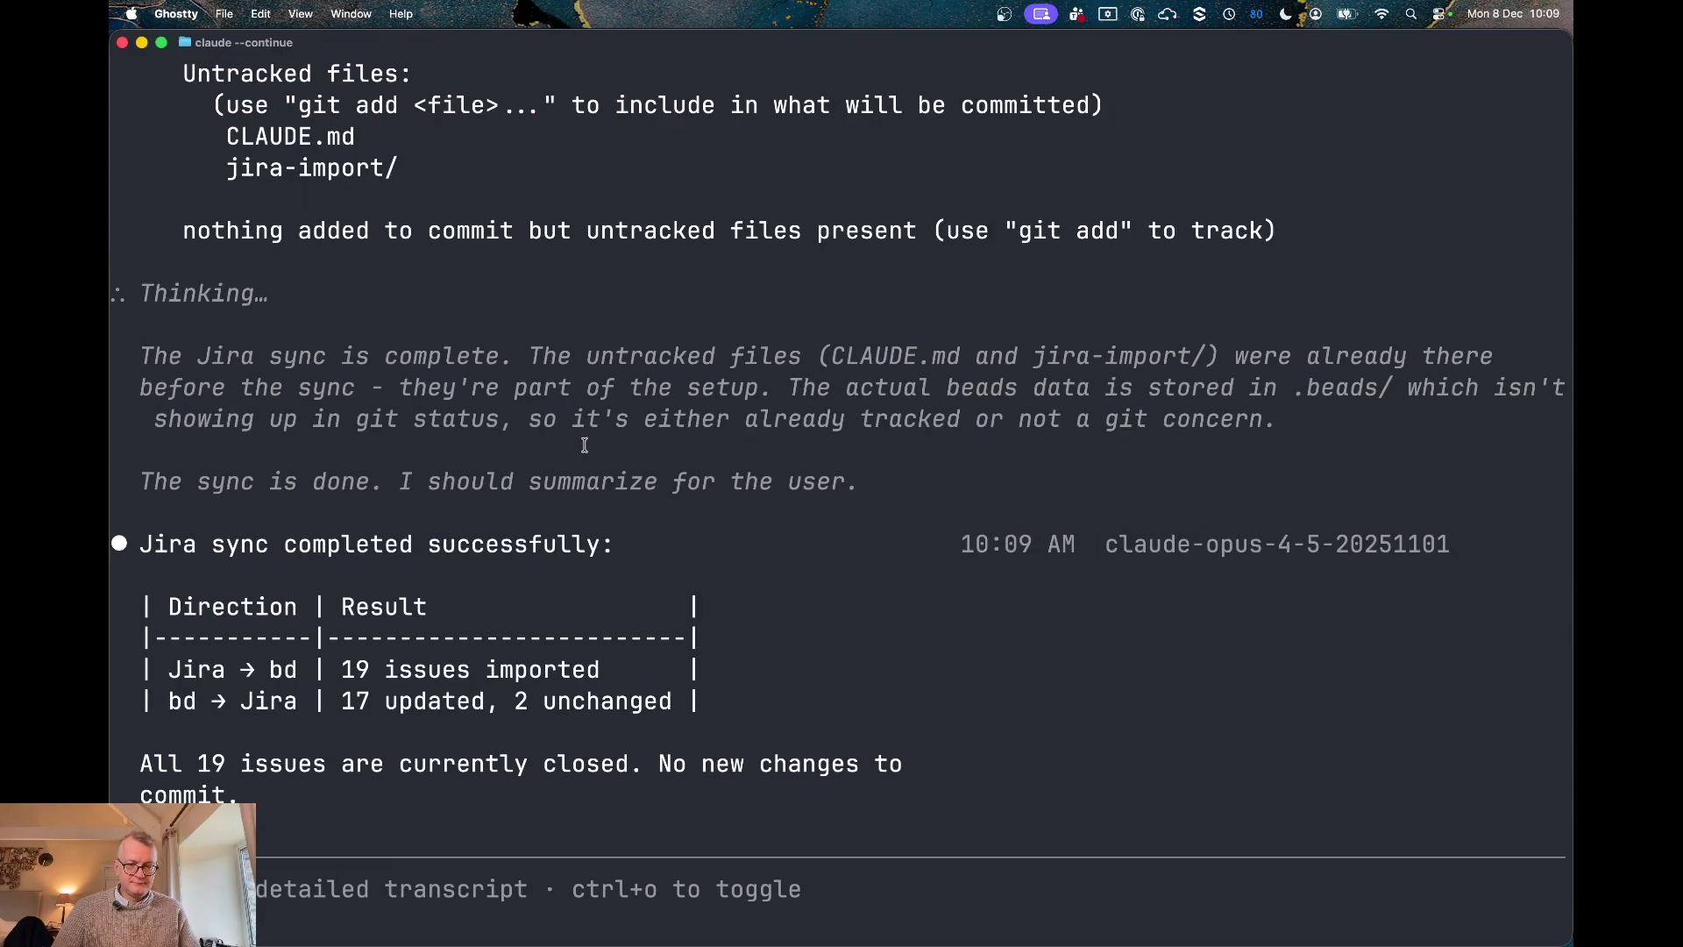
pyautogui.hotkey('ctrl', 'o')
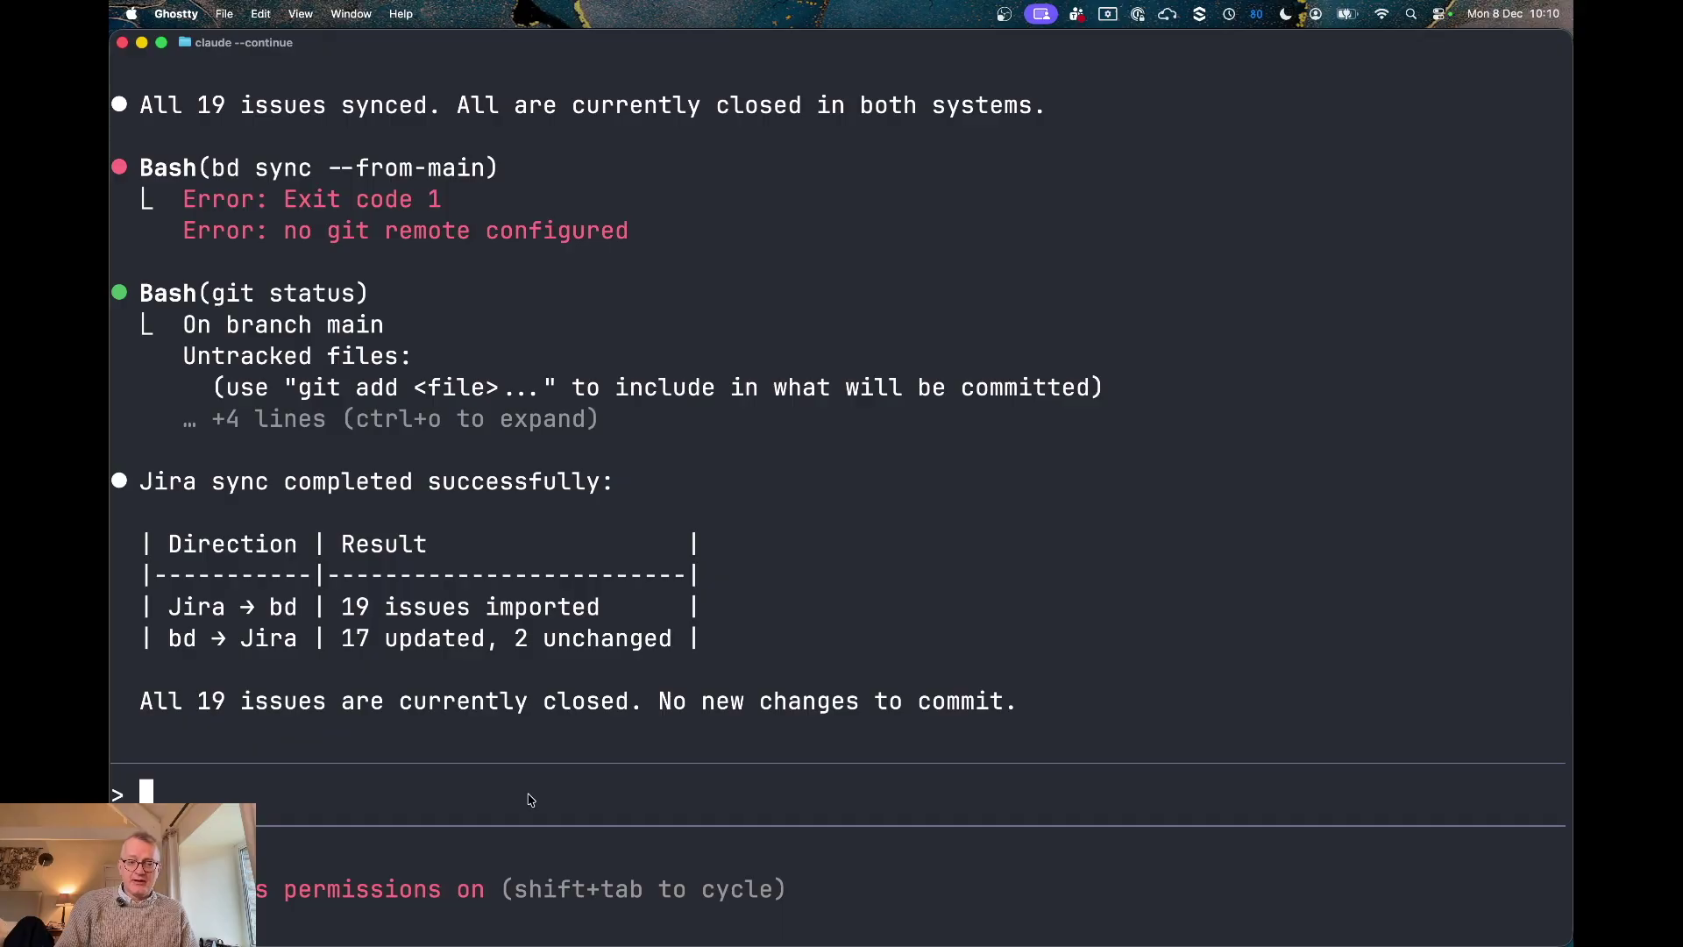
pyautogui.write('Please create')
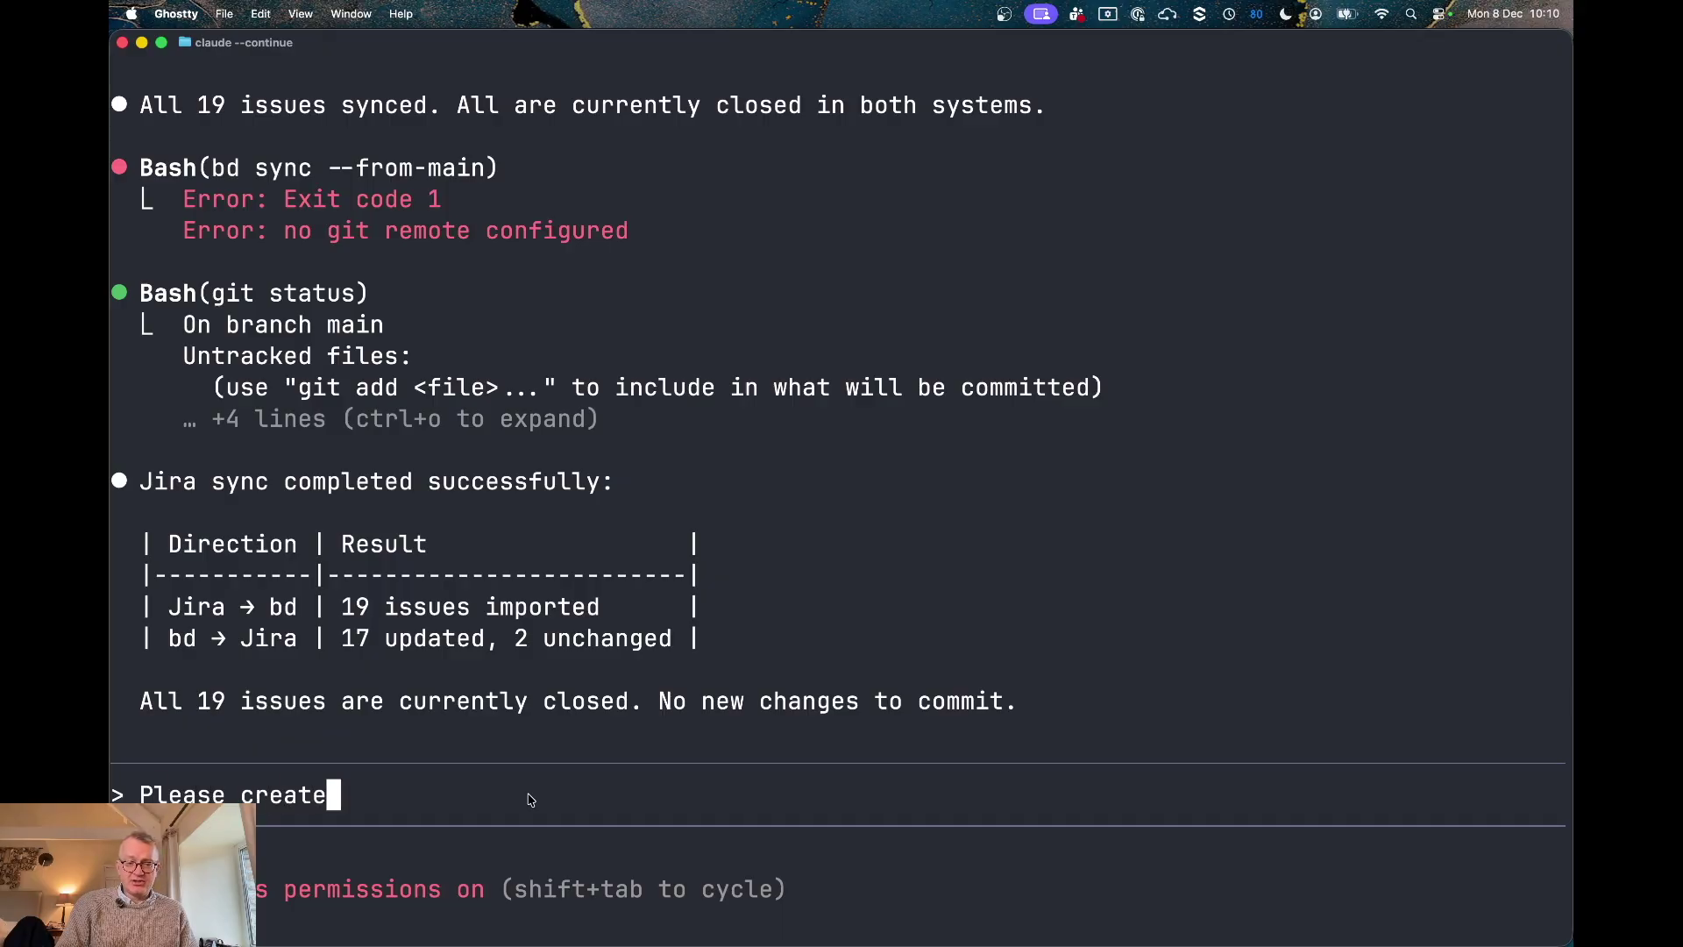
pyautogui.write(' two new feat')
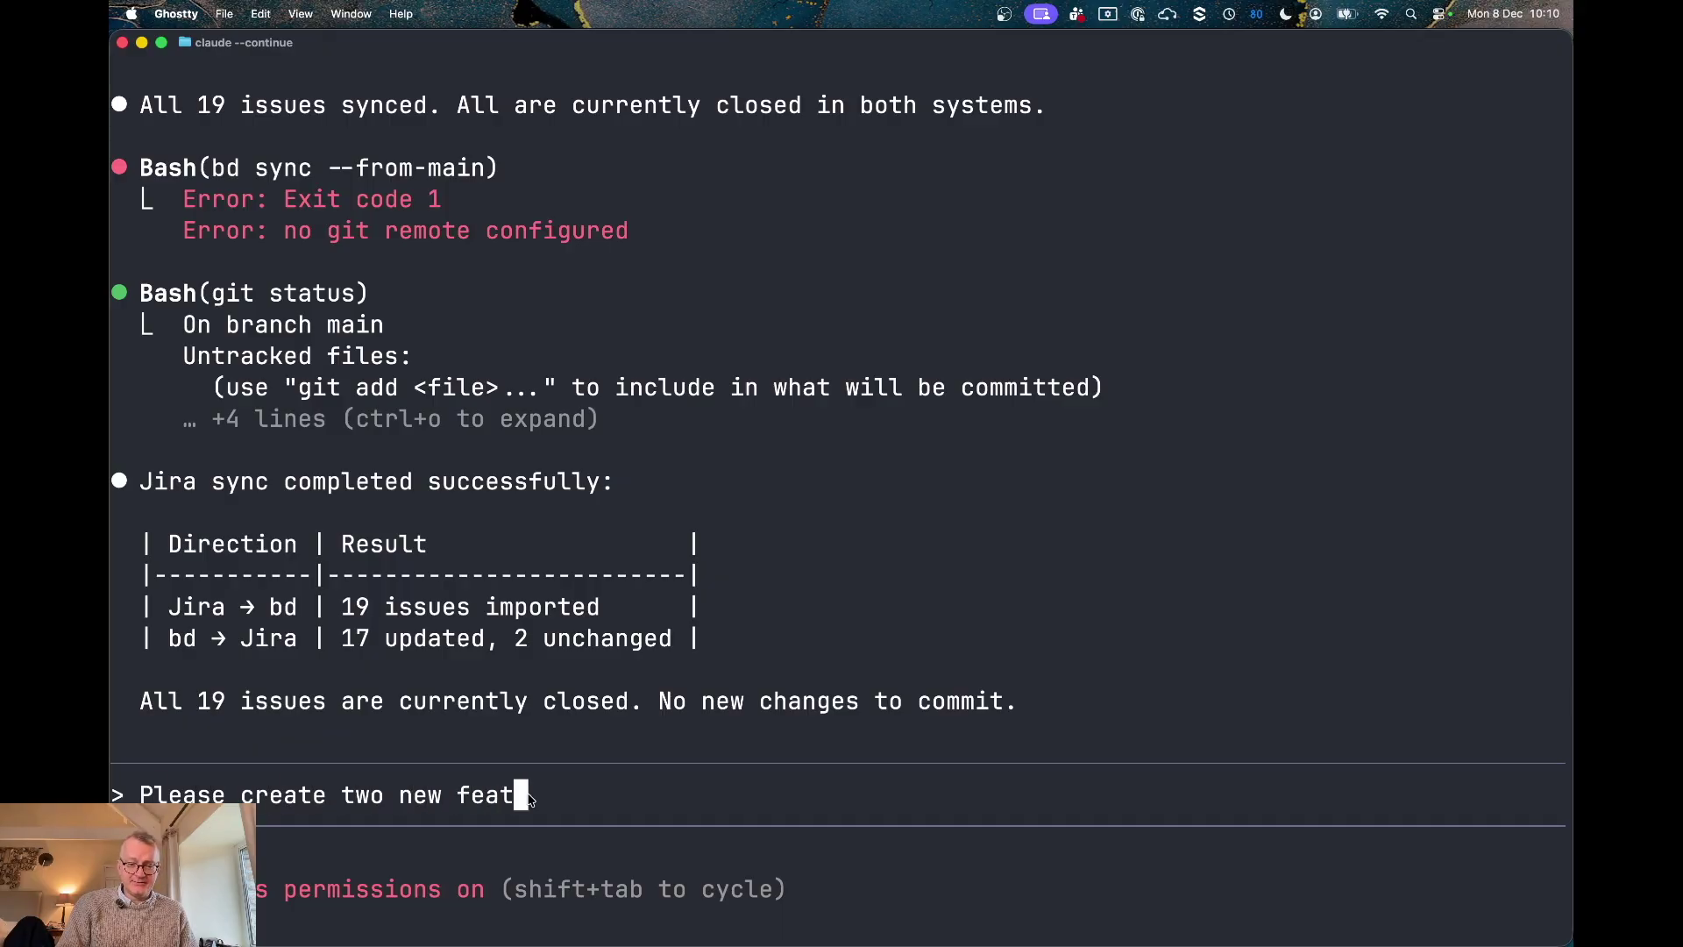
pyautogui.write('ures, bake a Chocalate cake and a ')
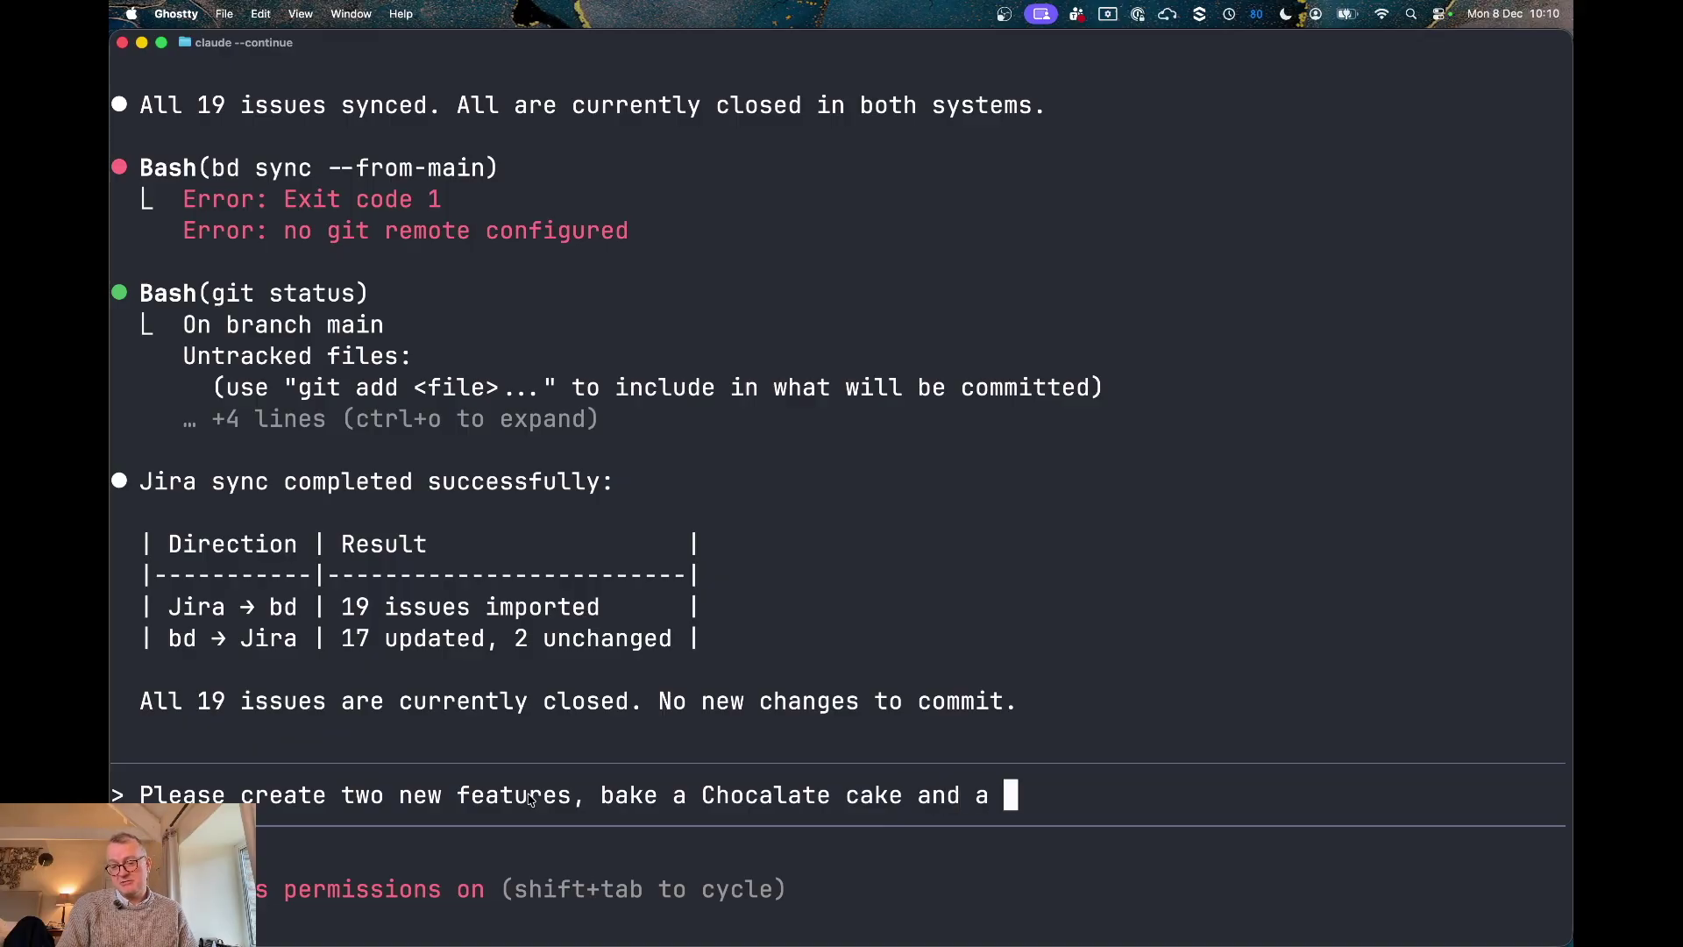
pyautogui.write('Cheese c')
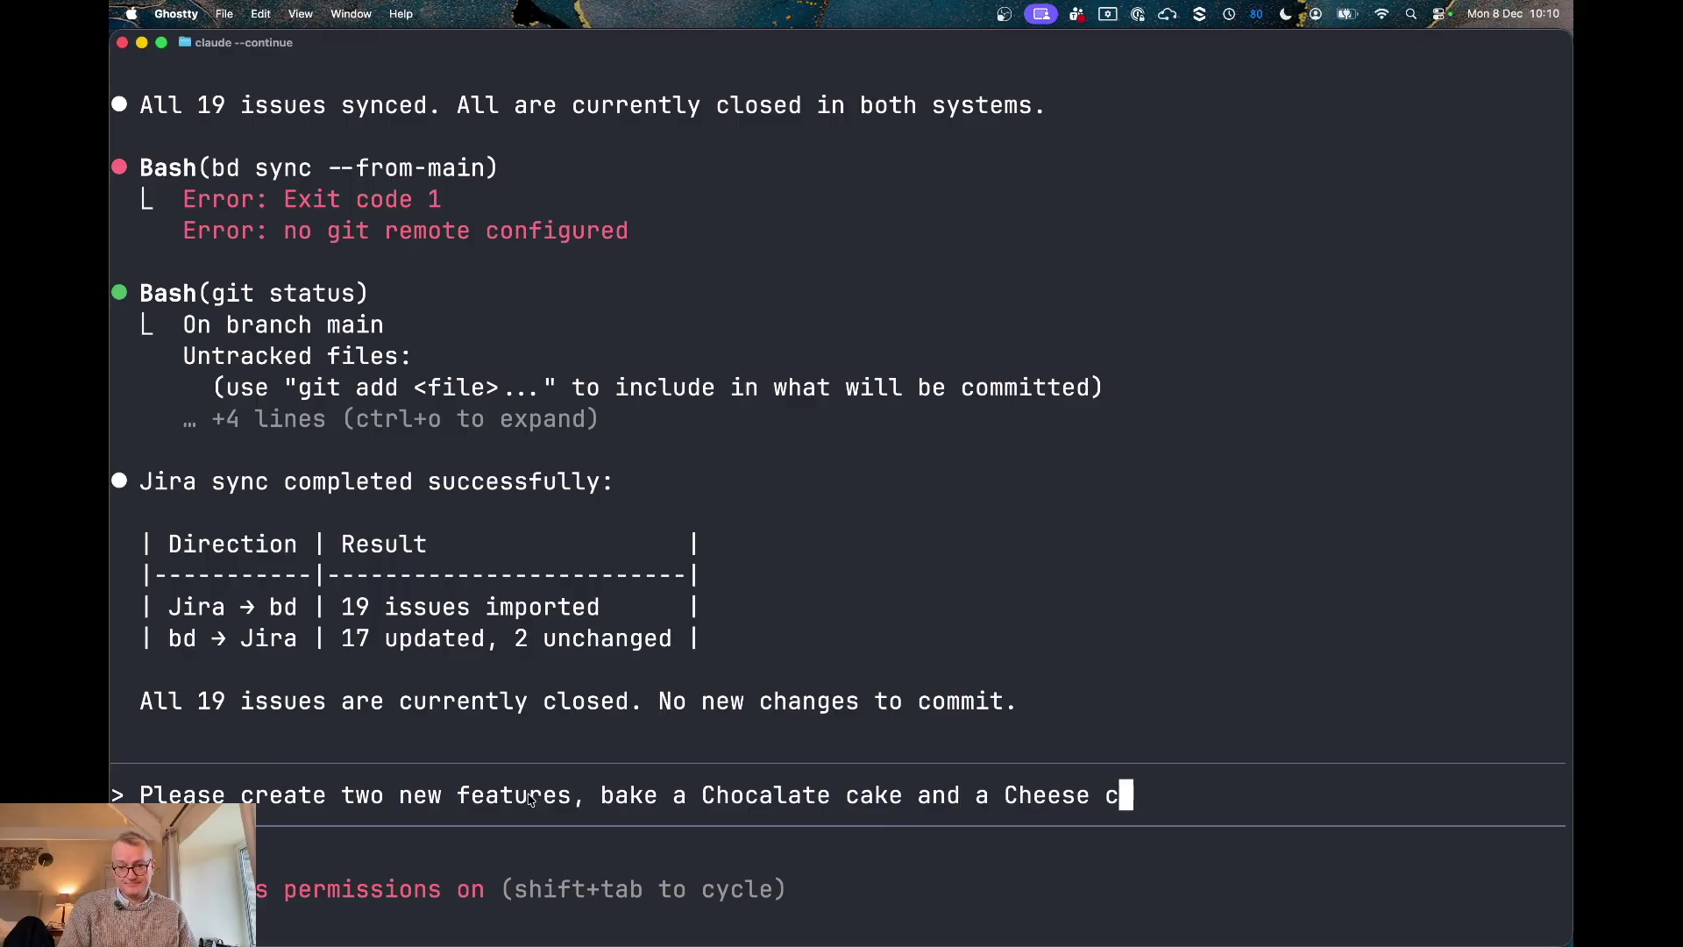
pyautogui.write('ake. These ')
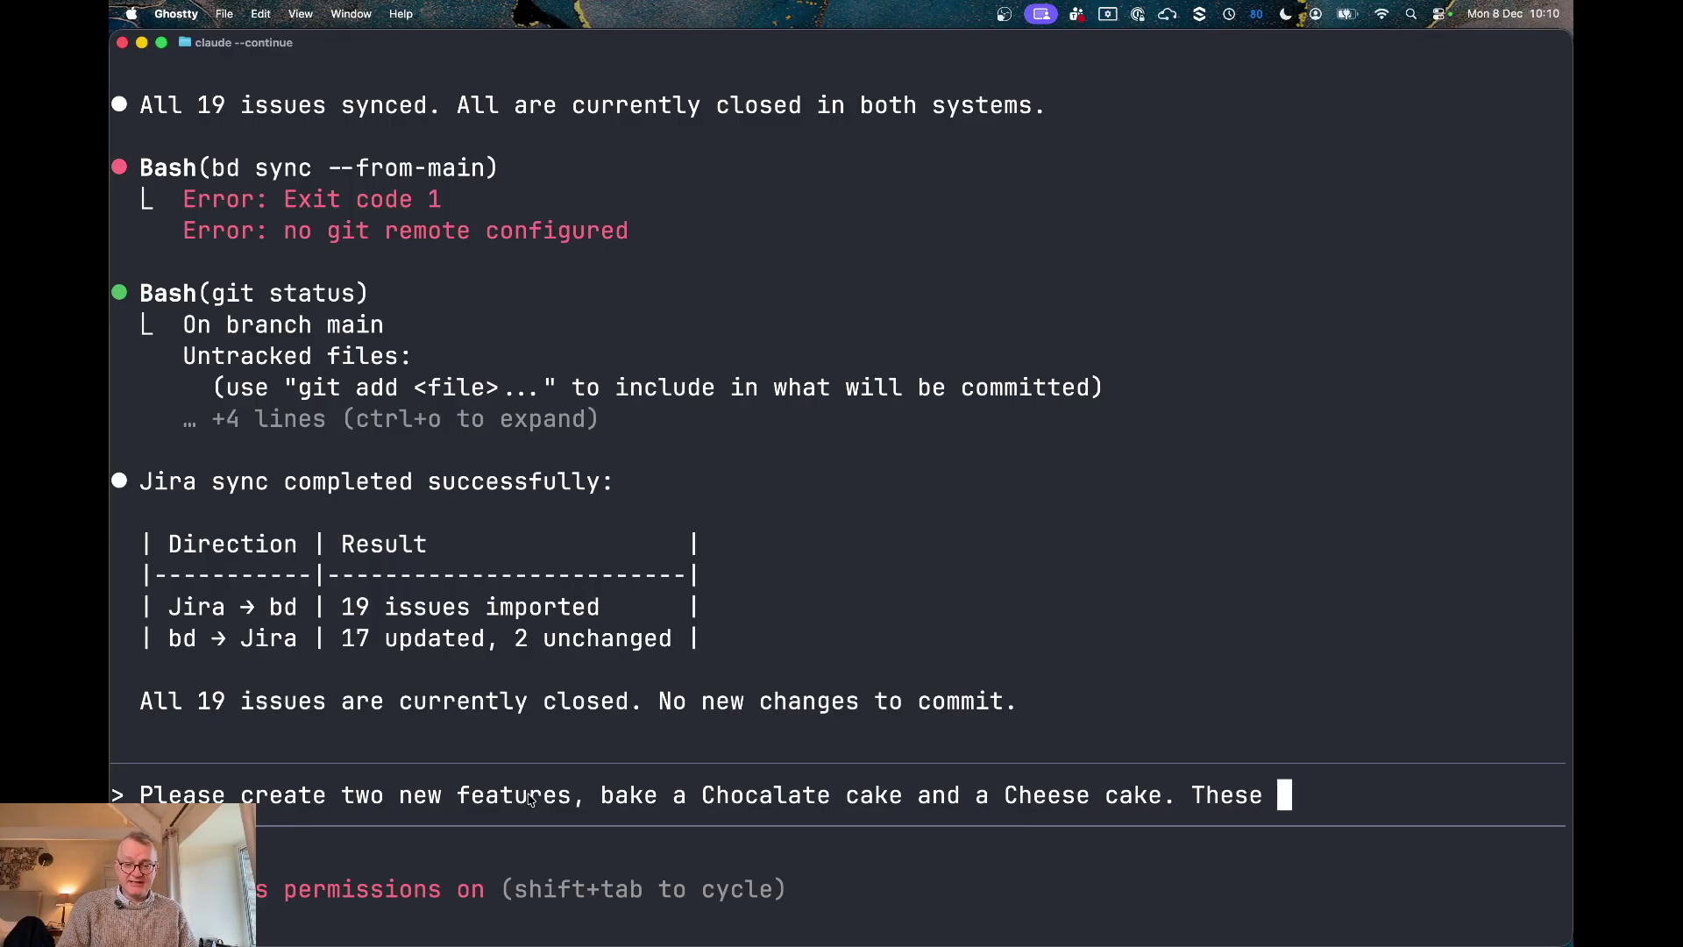
pyautogui.write('need to be bre')
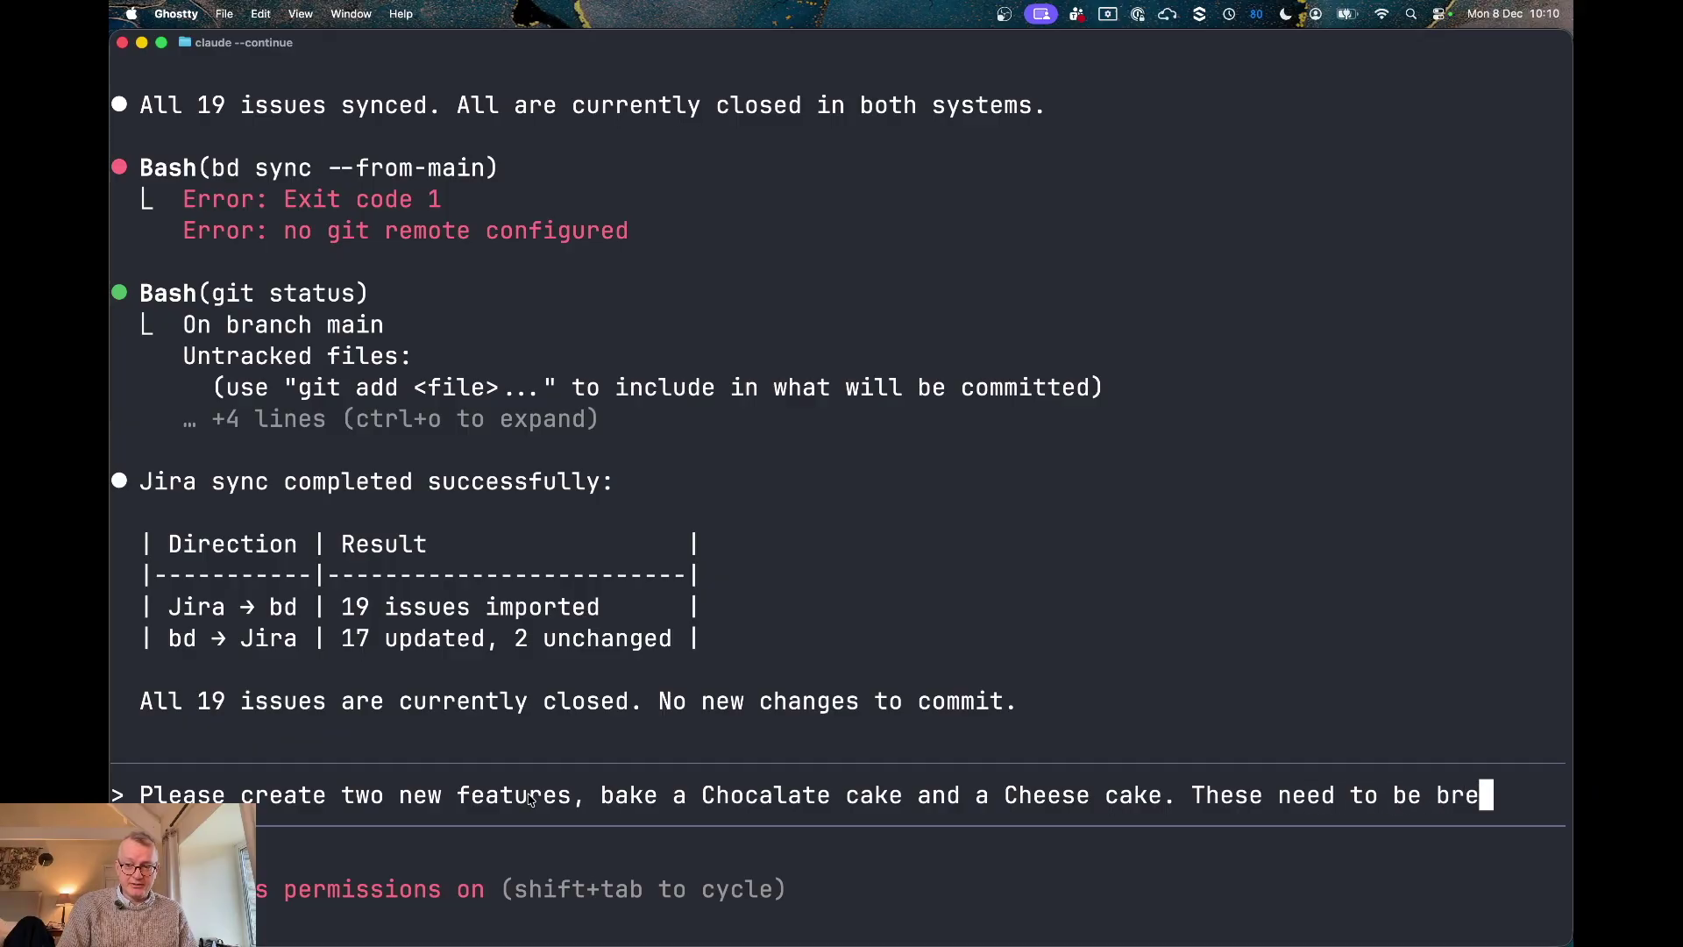
# - Send a prompt for Chocolate cake and Cheese cake features, broken into tasks, synced and sprint-added
pyautogui.press('BackSpace')
pyautogui.write('oken in tasks')
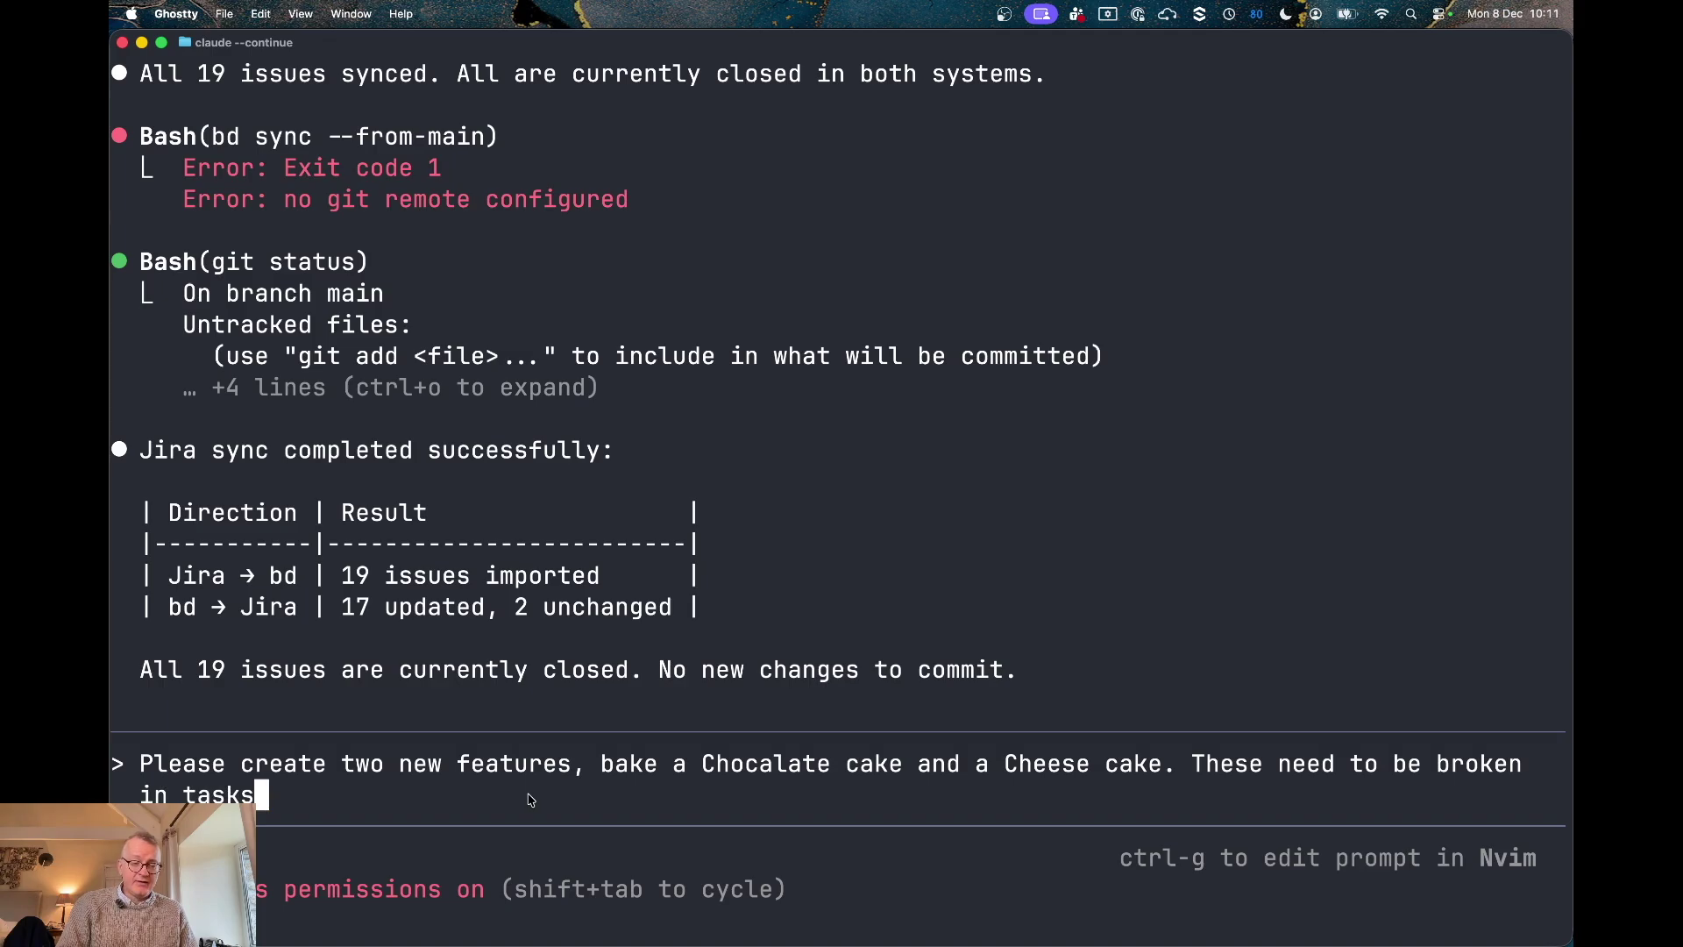
pyautogui.write('. ')
pyautogui.write('Then sy')
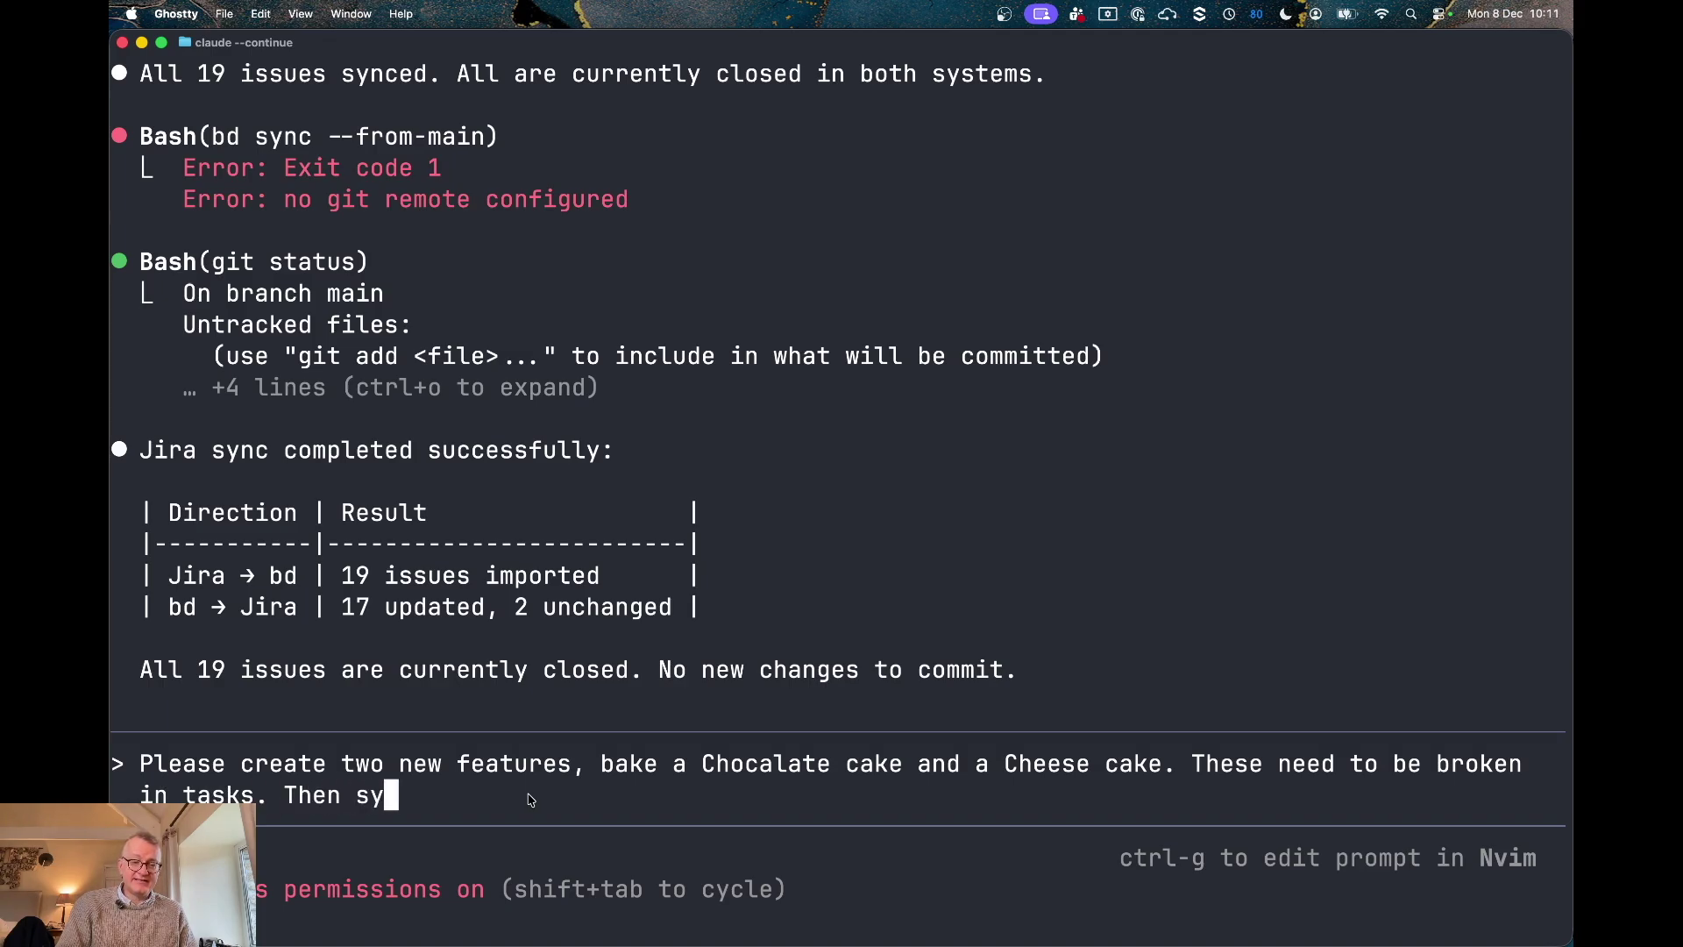
pyautogui.write('nc them ')
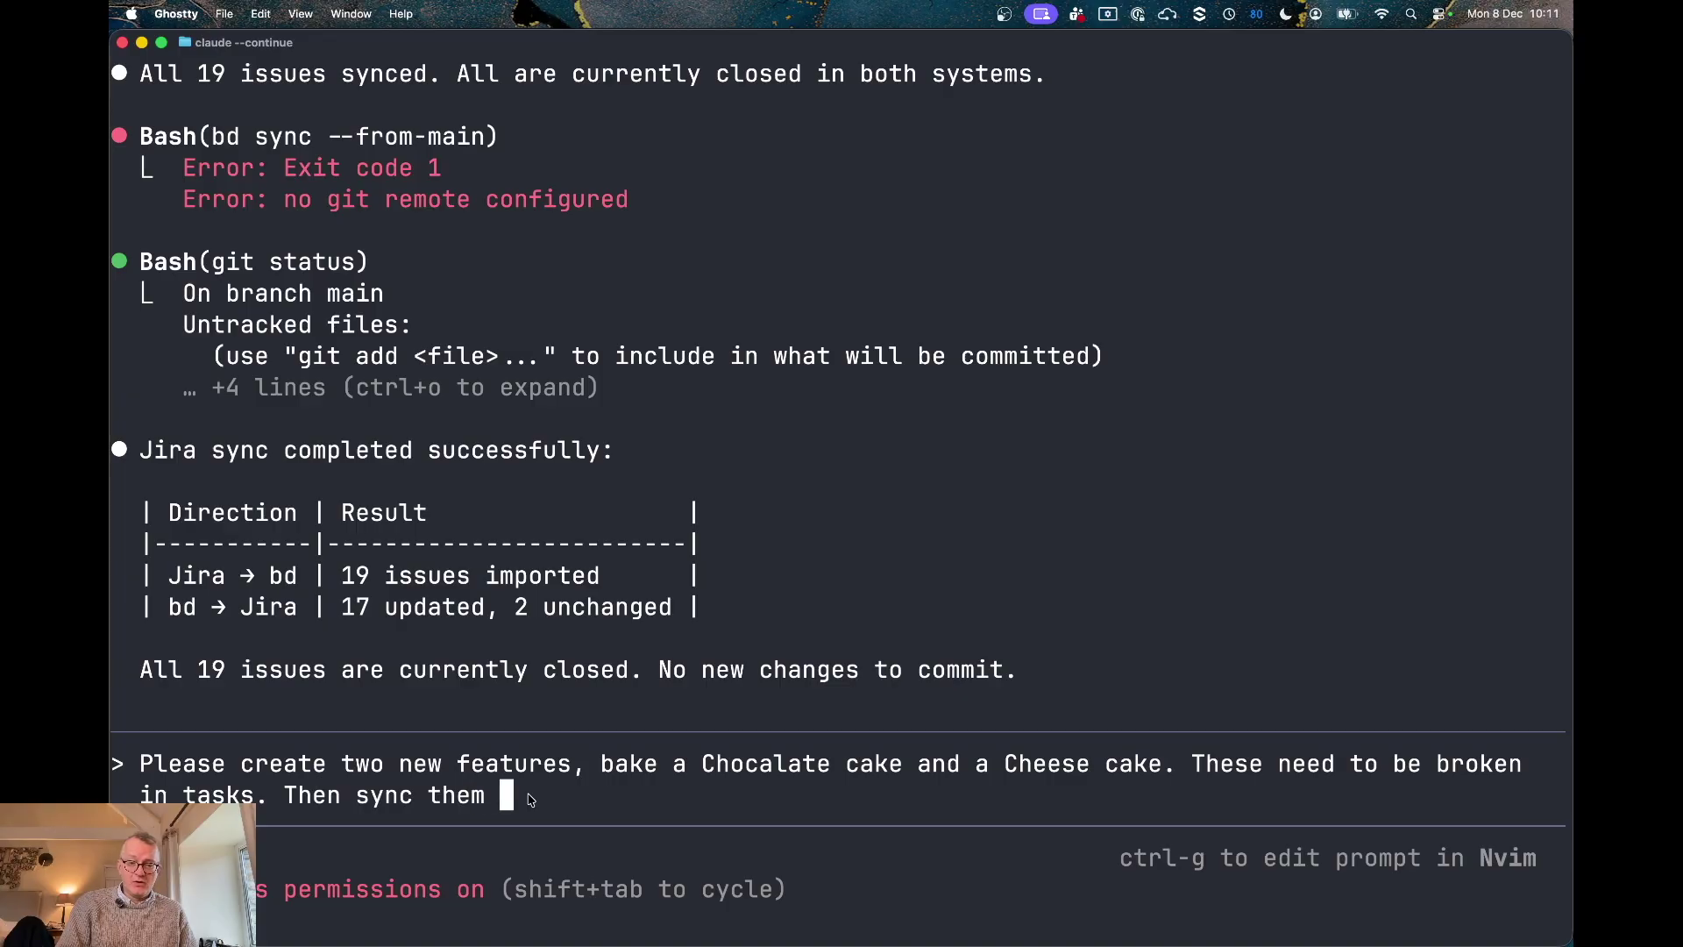
pyautogui.write('with the')
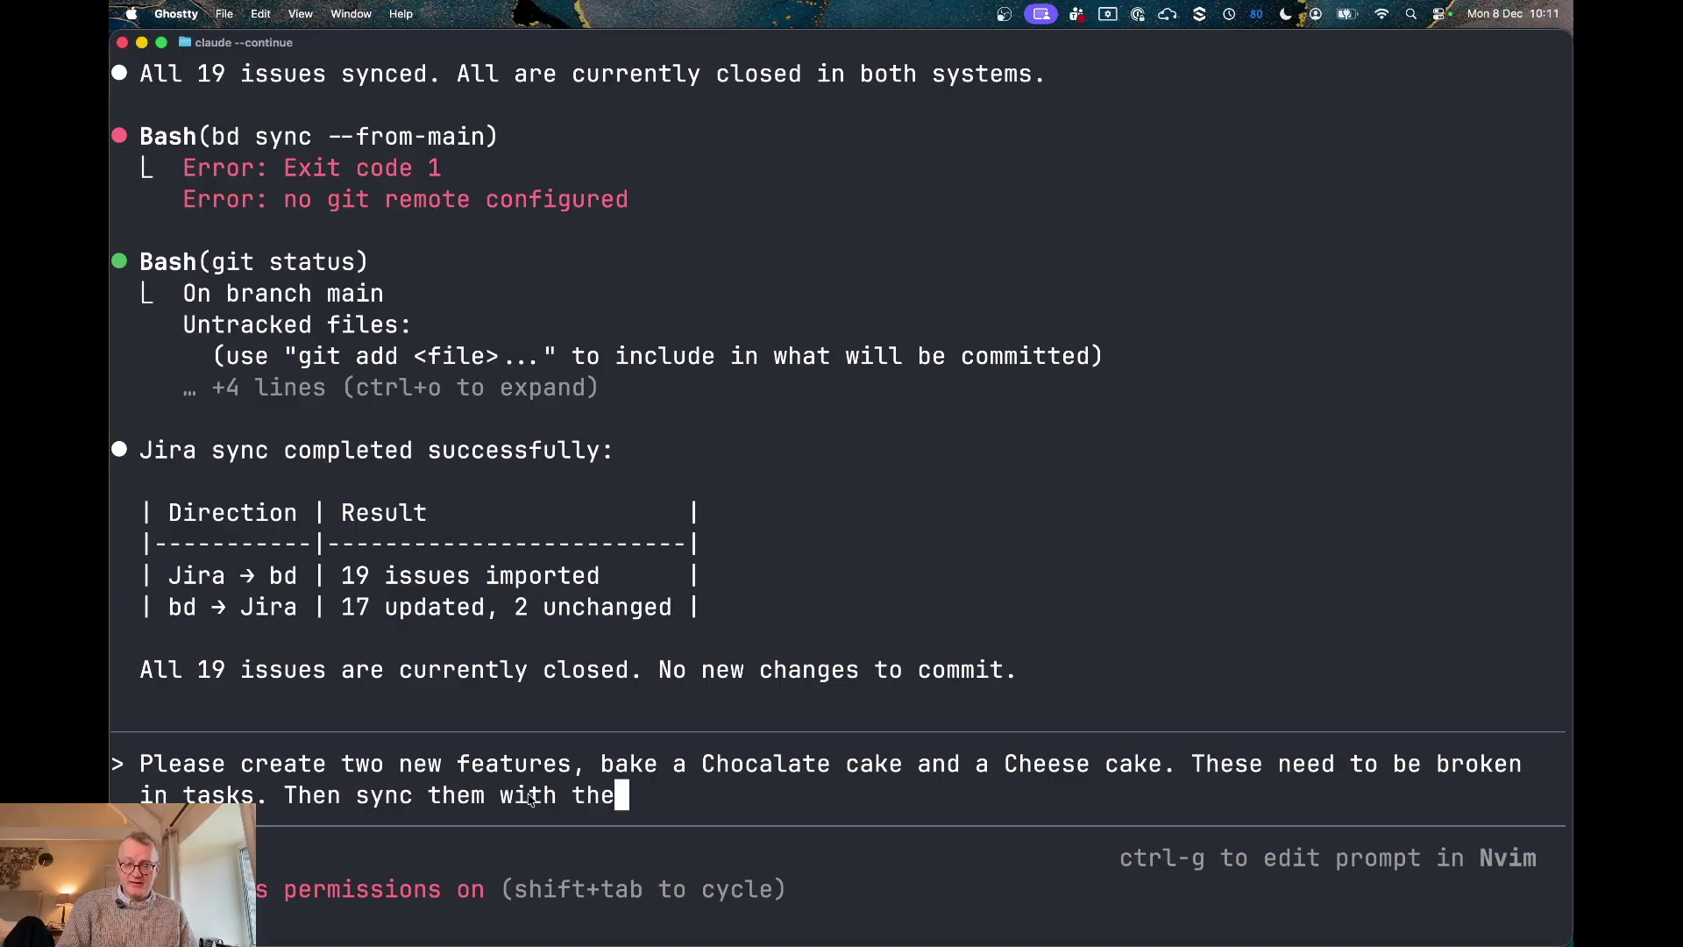
pyautogui.press('BackSpace')
pyautogui.press('BackSpace')
pyautogui.press('BackSpace')
pyautogui.write('J')
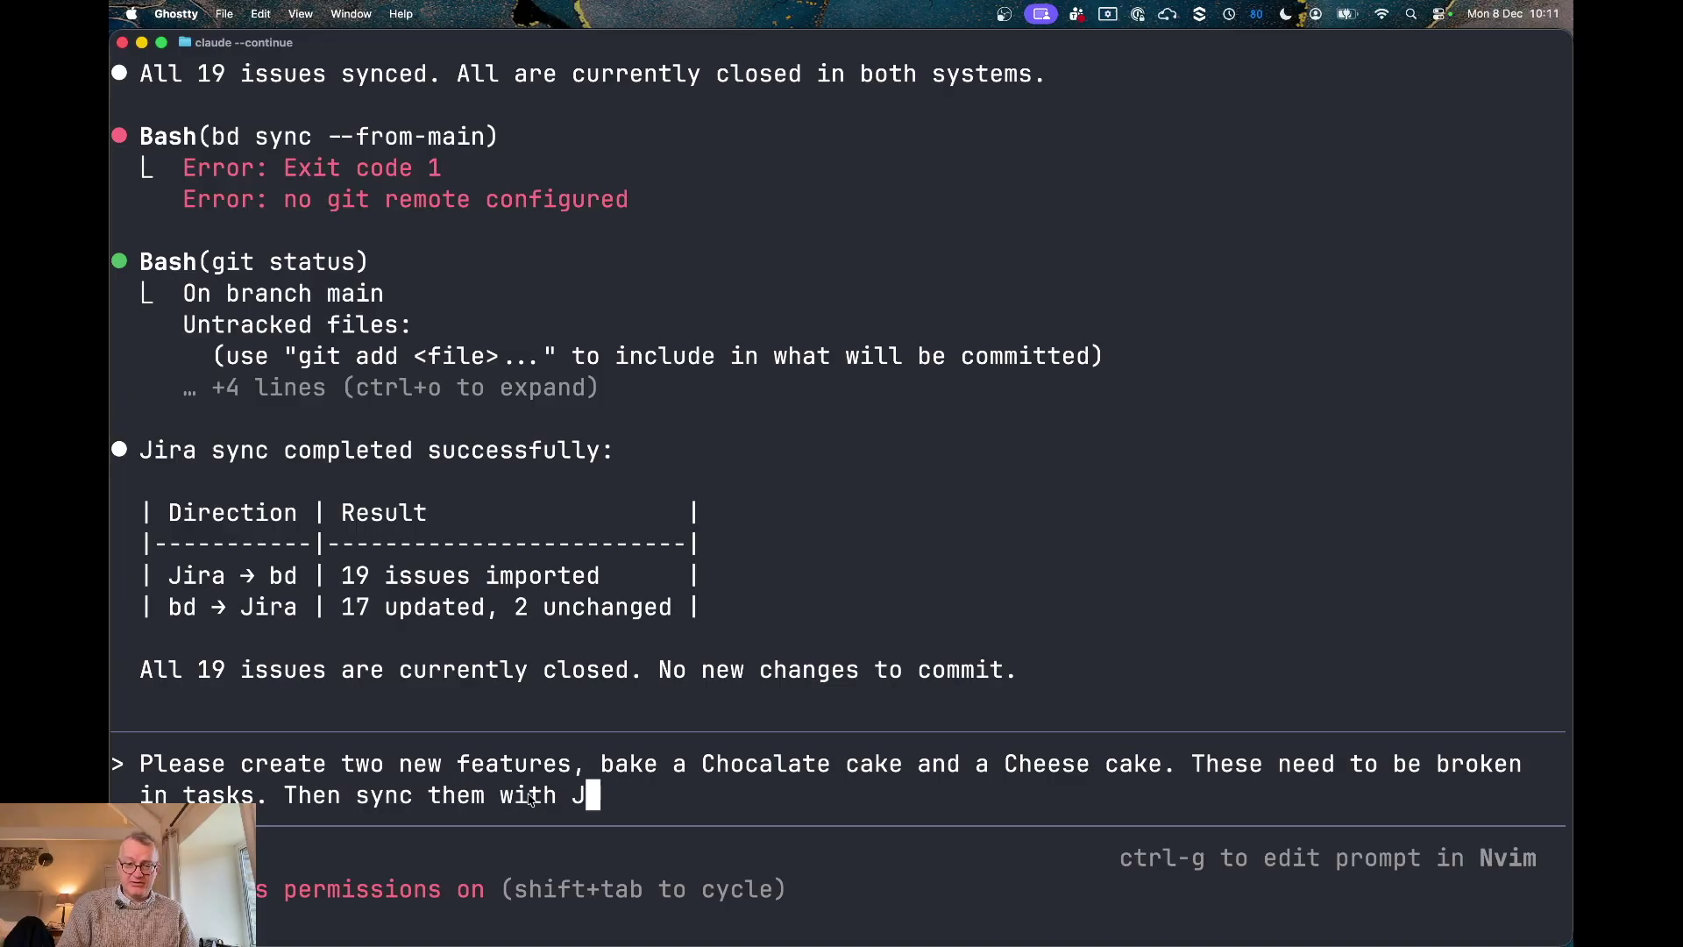
pyautogui.write('ira.')
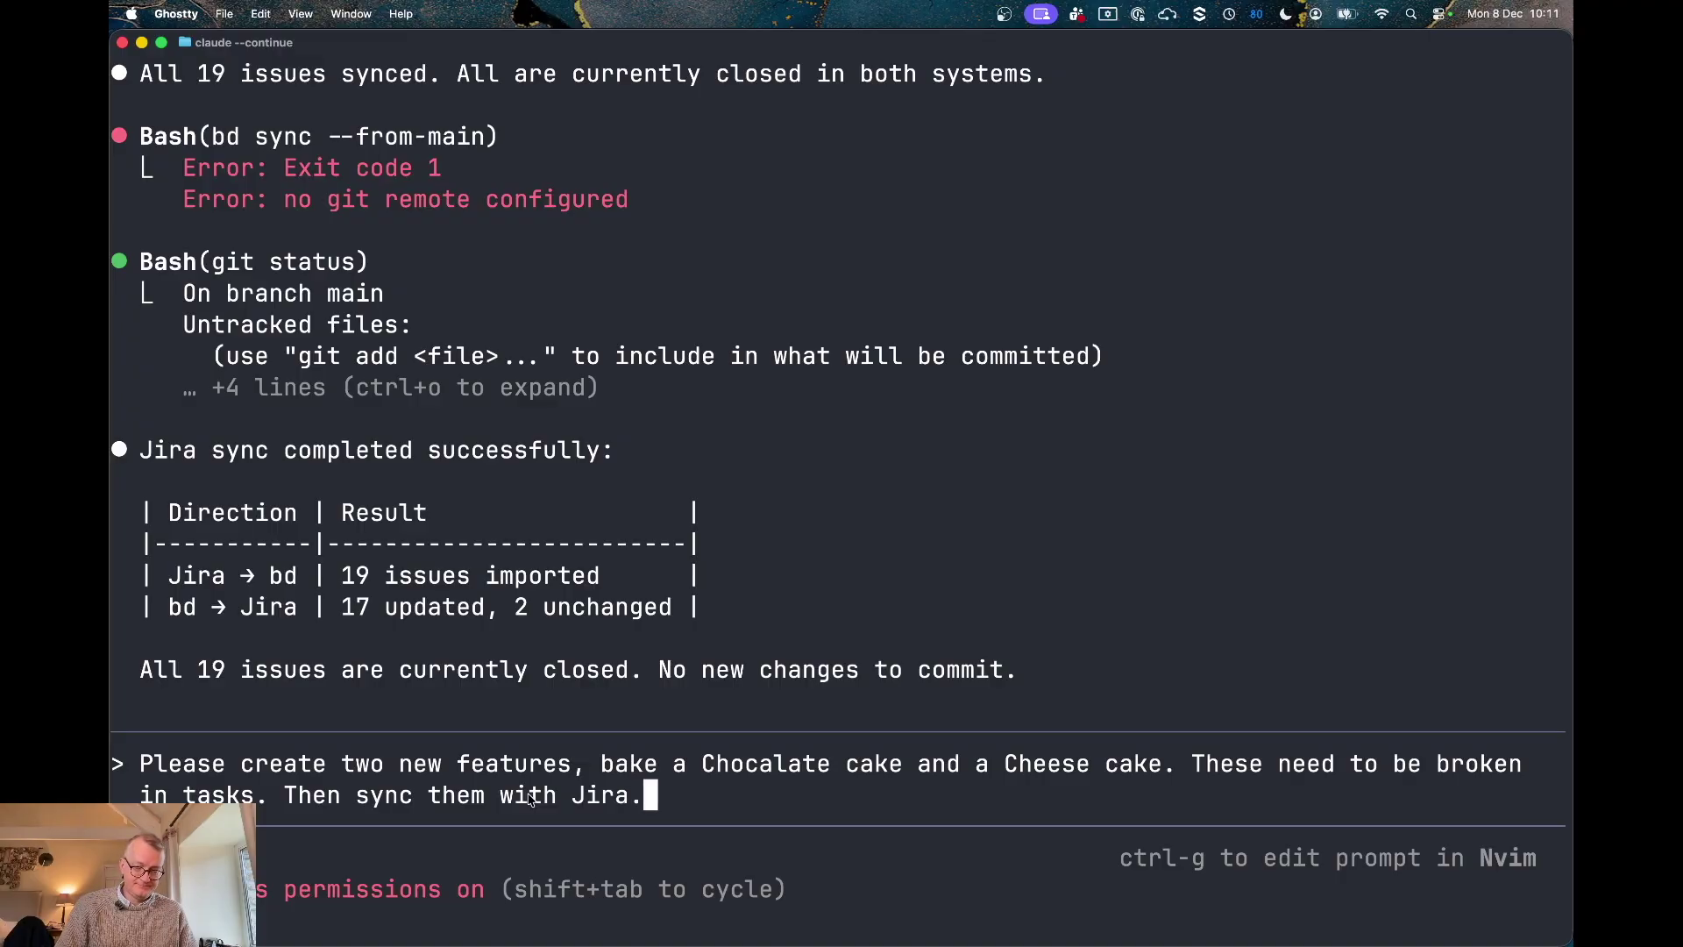
pyautogui.press('BackSpace')
pyautogui.write('and put')
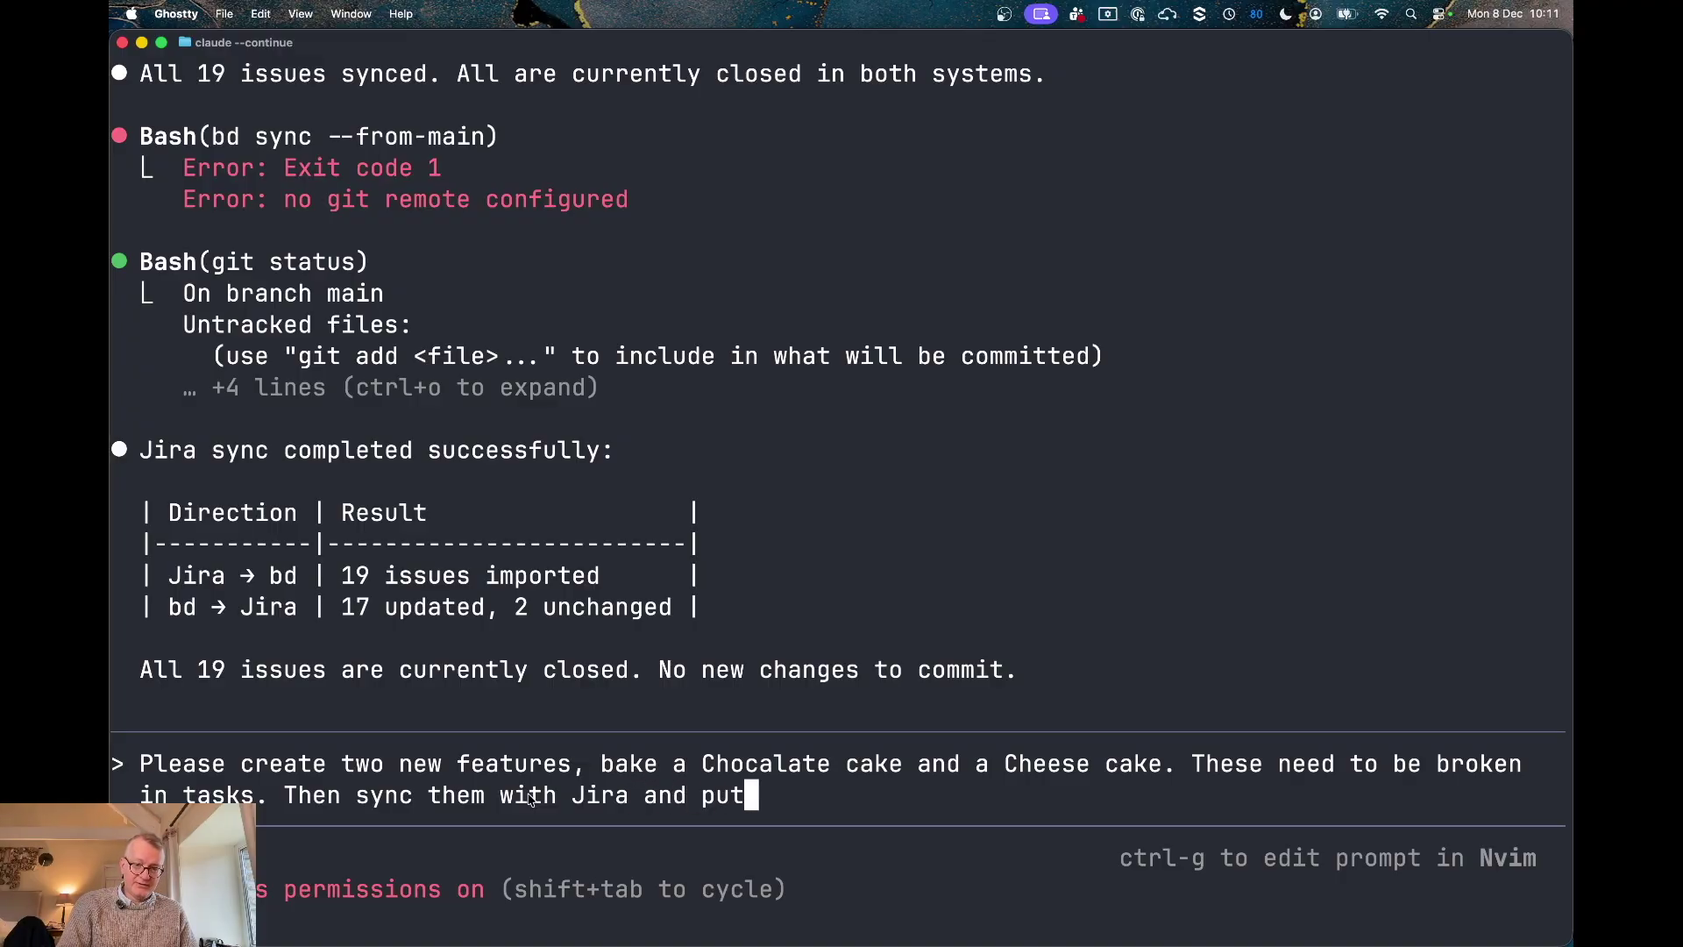
pyautogui.write(' them in to')
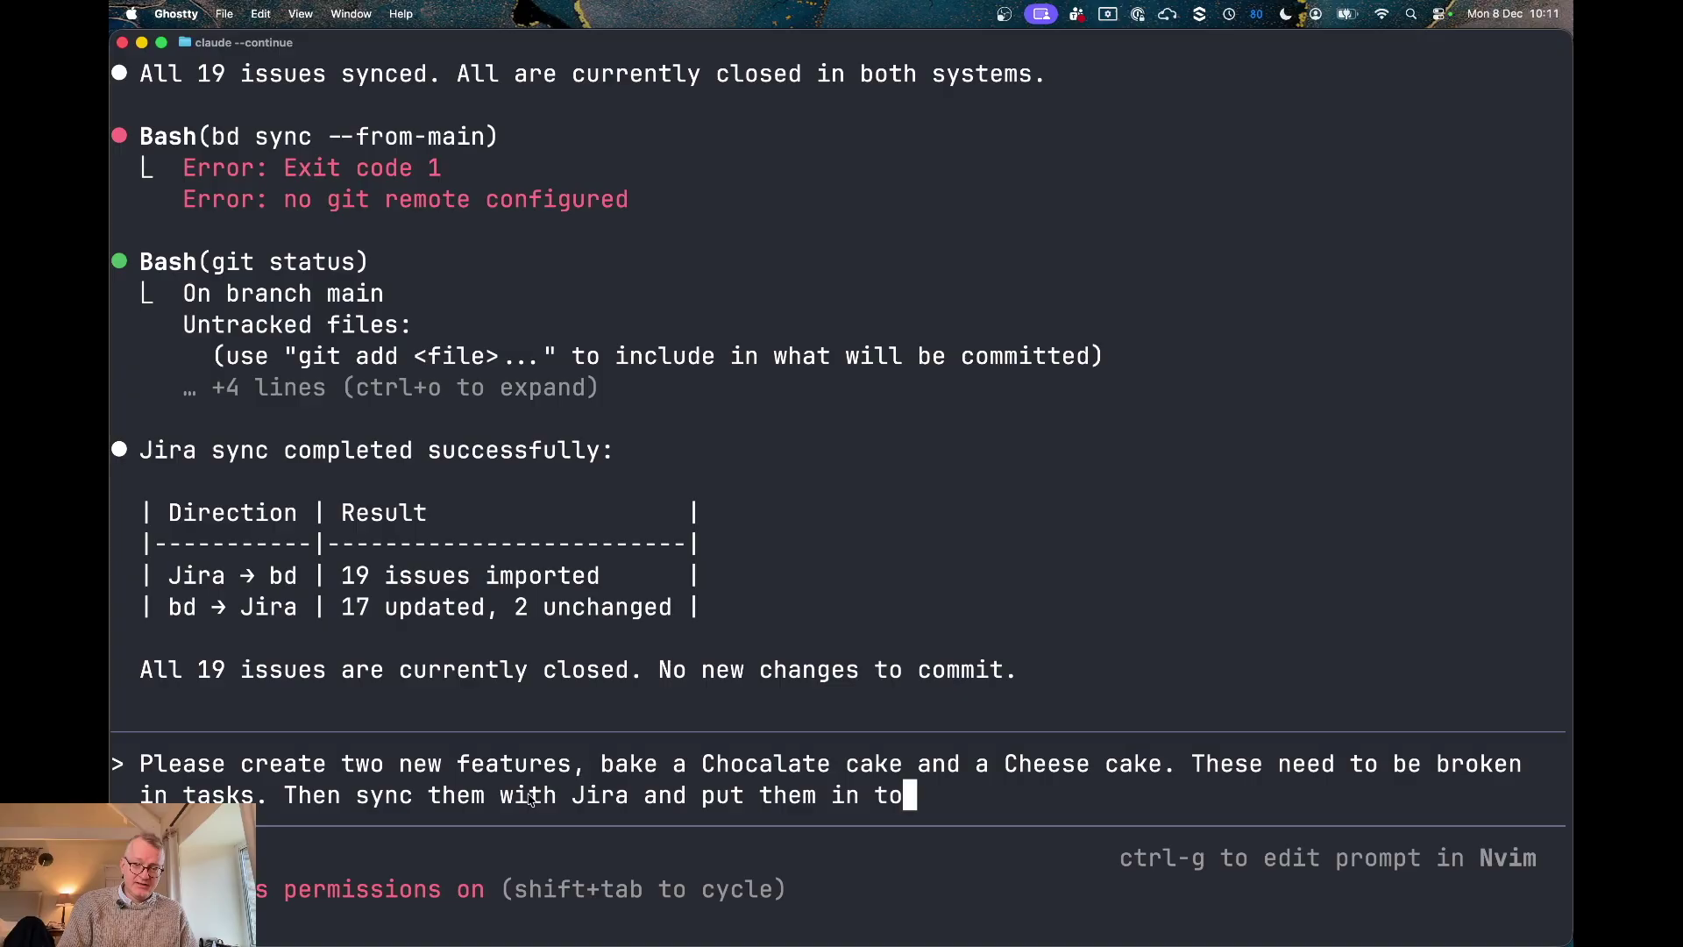
pyautogui.press('BackSpace')
pyautogui.press('BackSpace')
pyautogui.press('BackSpace')
pyautogui.write('o')
pyautogui.press('BackSpace')
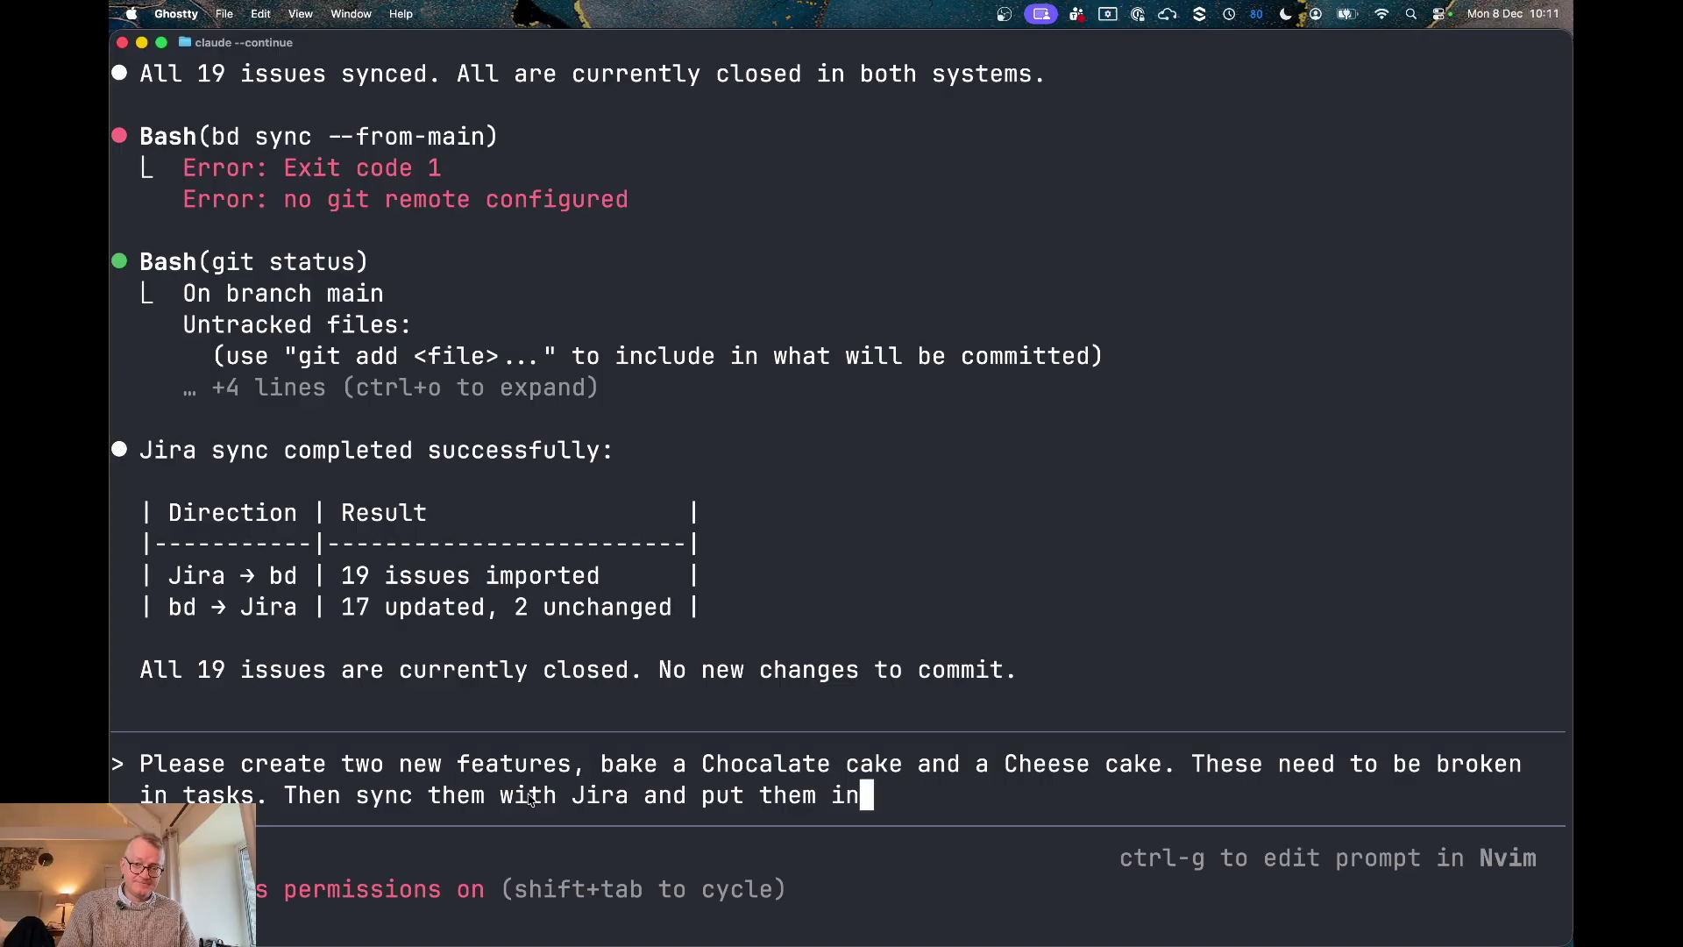
pyautogui.write('to the Sprint.')
pyautogui.press('Return')
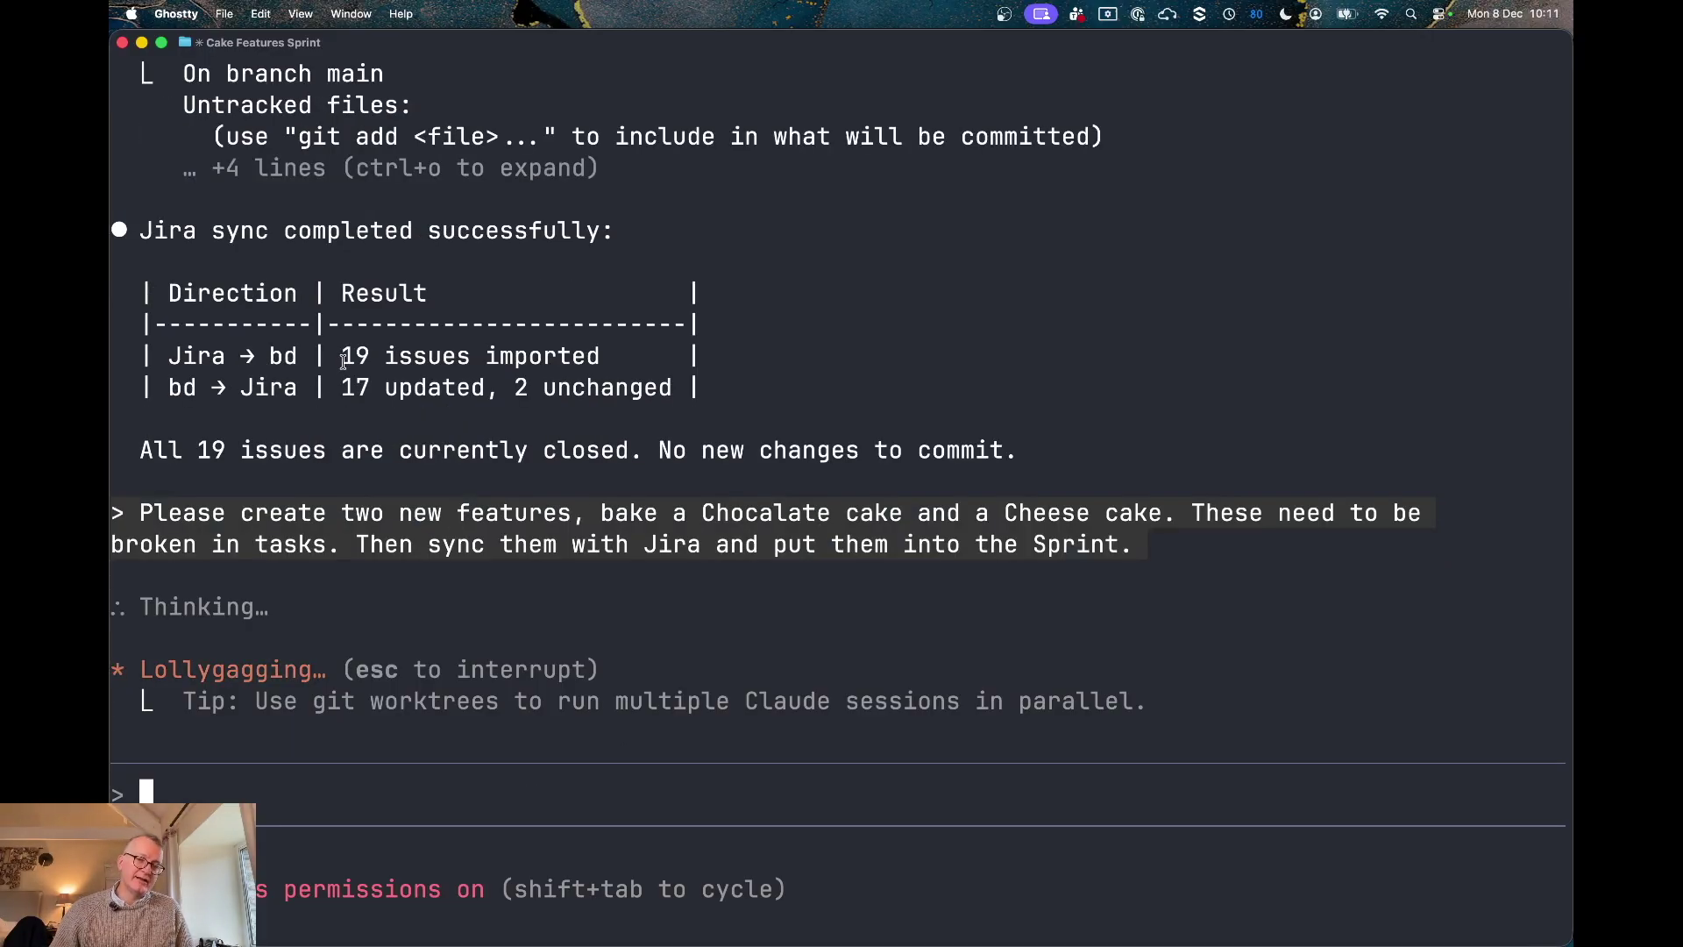
# - Highlight the '19 issues imported' output while Claude adds cake dependencies, then switch to Chrome
pyautogui.moveTo(345, 356); pyautogui.dragTo(582, 335)
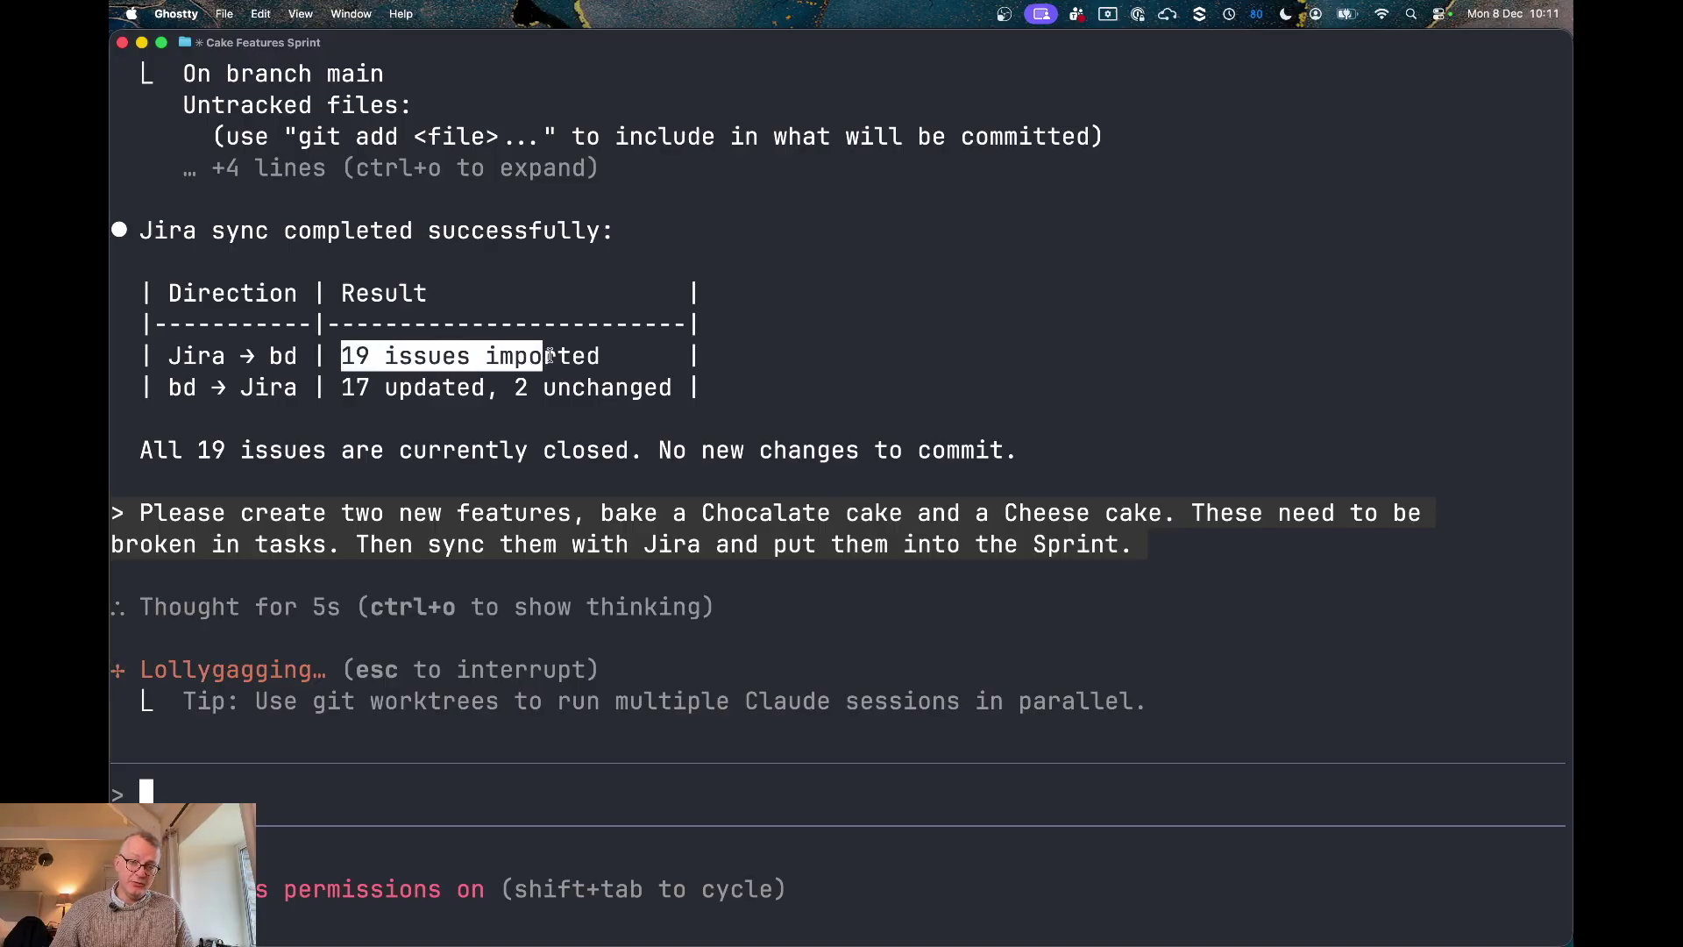
pyautogui.click(605, 197)
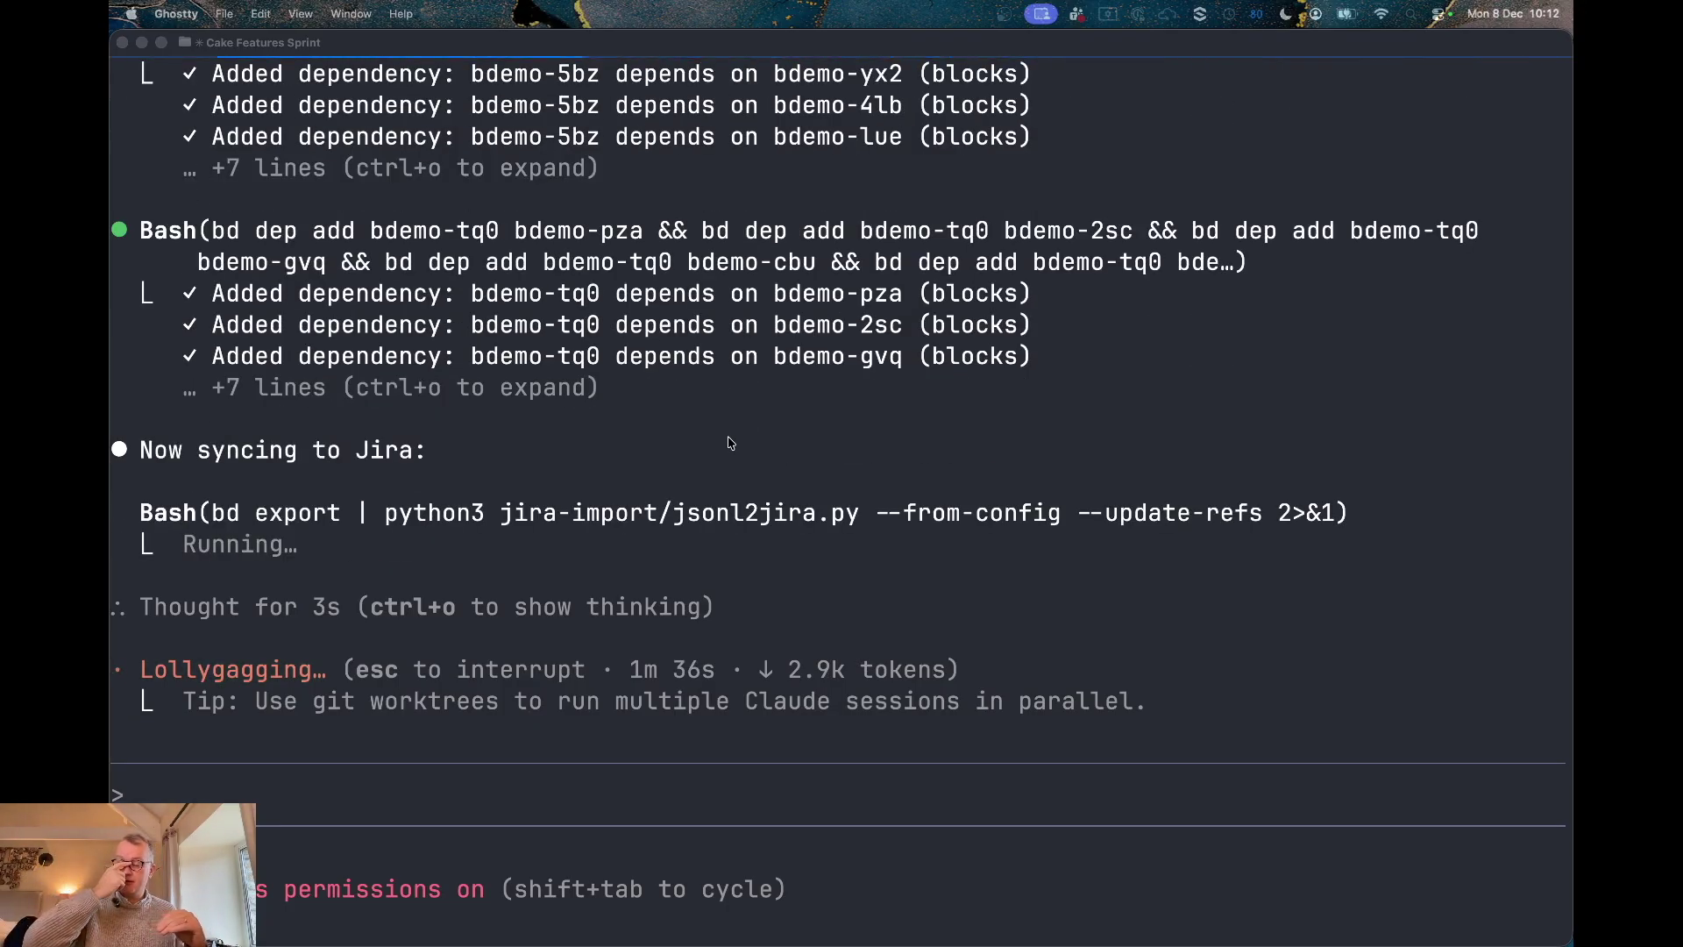
pyautogui.press('super+Tab')
# - Check the cake tasks in the Artemis backlog and Claude's 22-issue sprint summary
pyautogui.click(469, 219)
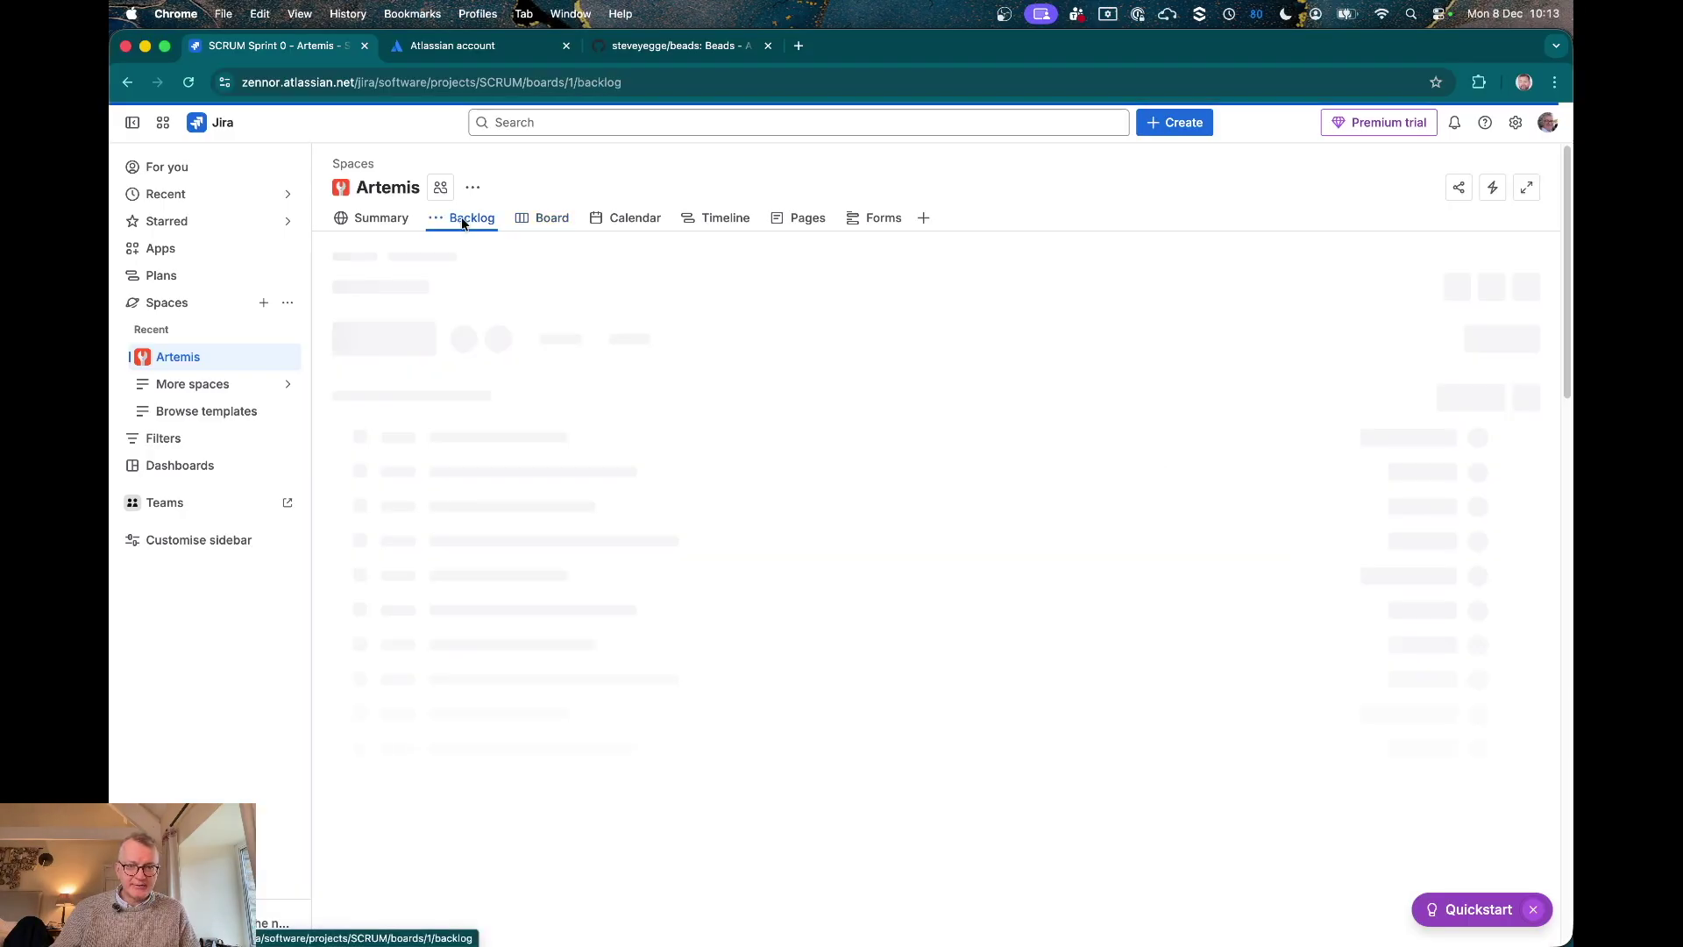
pyautogui.scroll(-2, 975, 733)
pyautogui.scroll(-3, 975, 734)
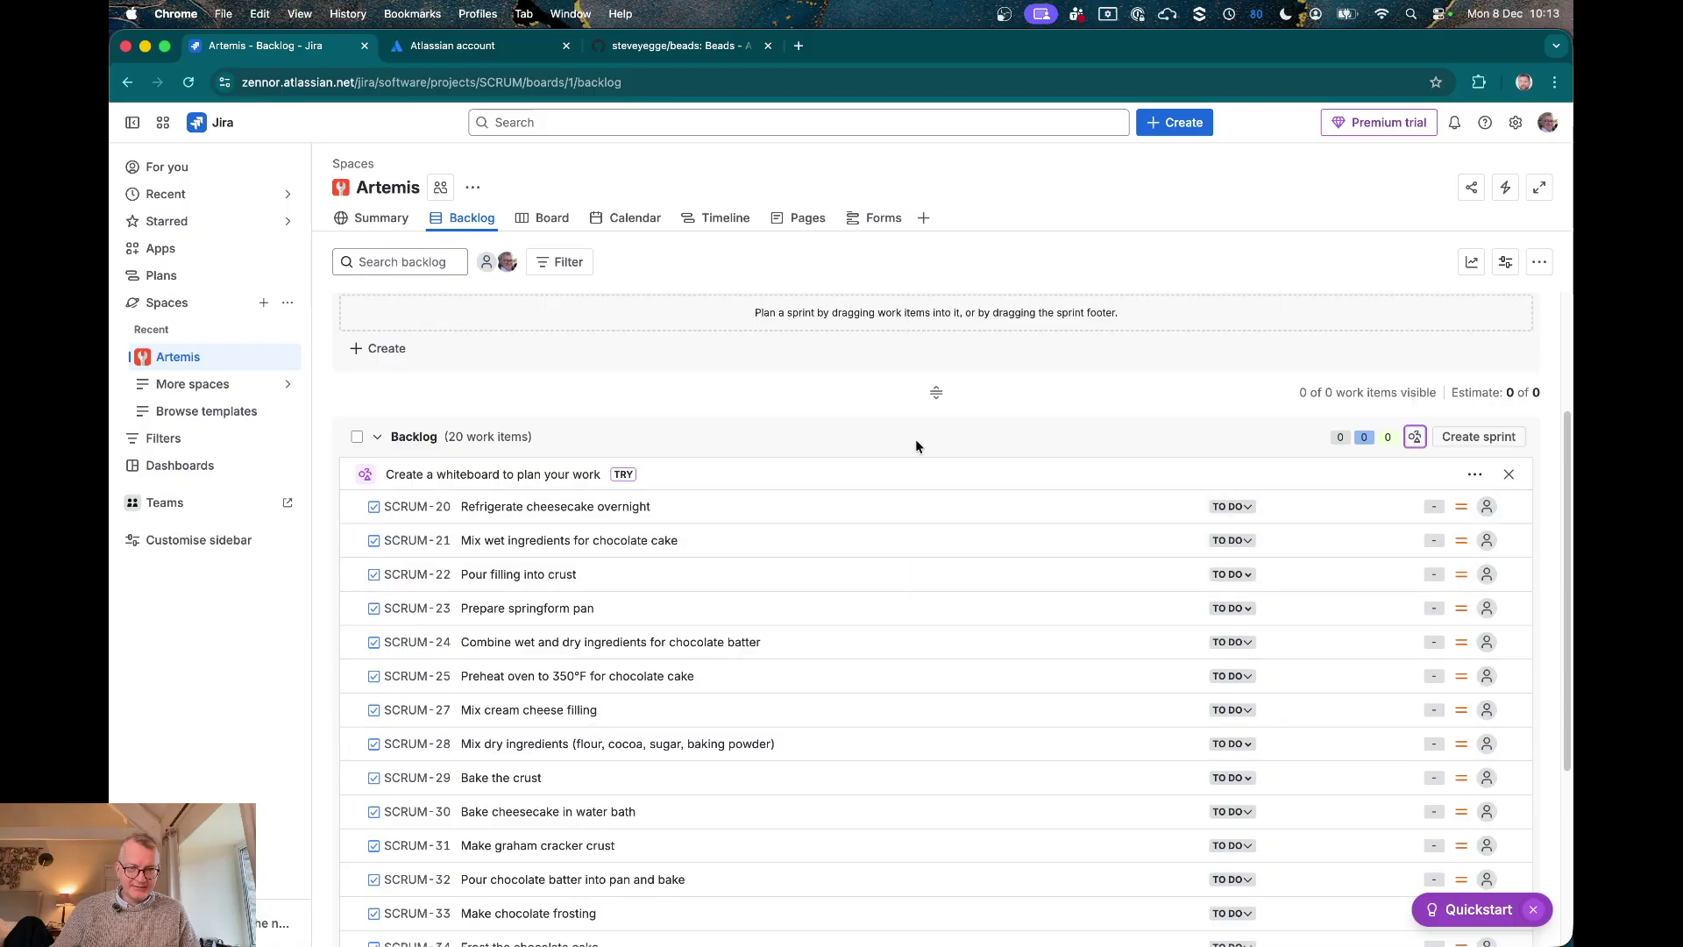
pyautogui.scroll(-2, 915, 439)
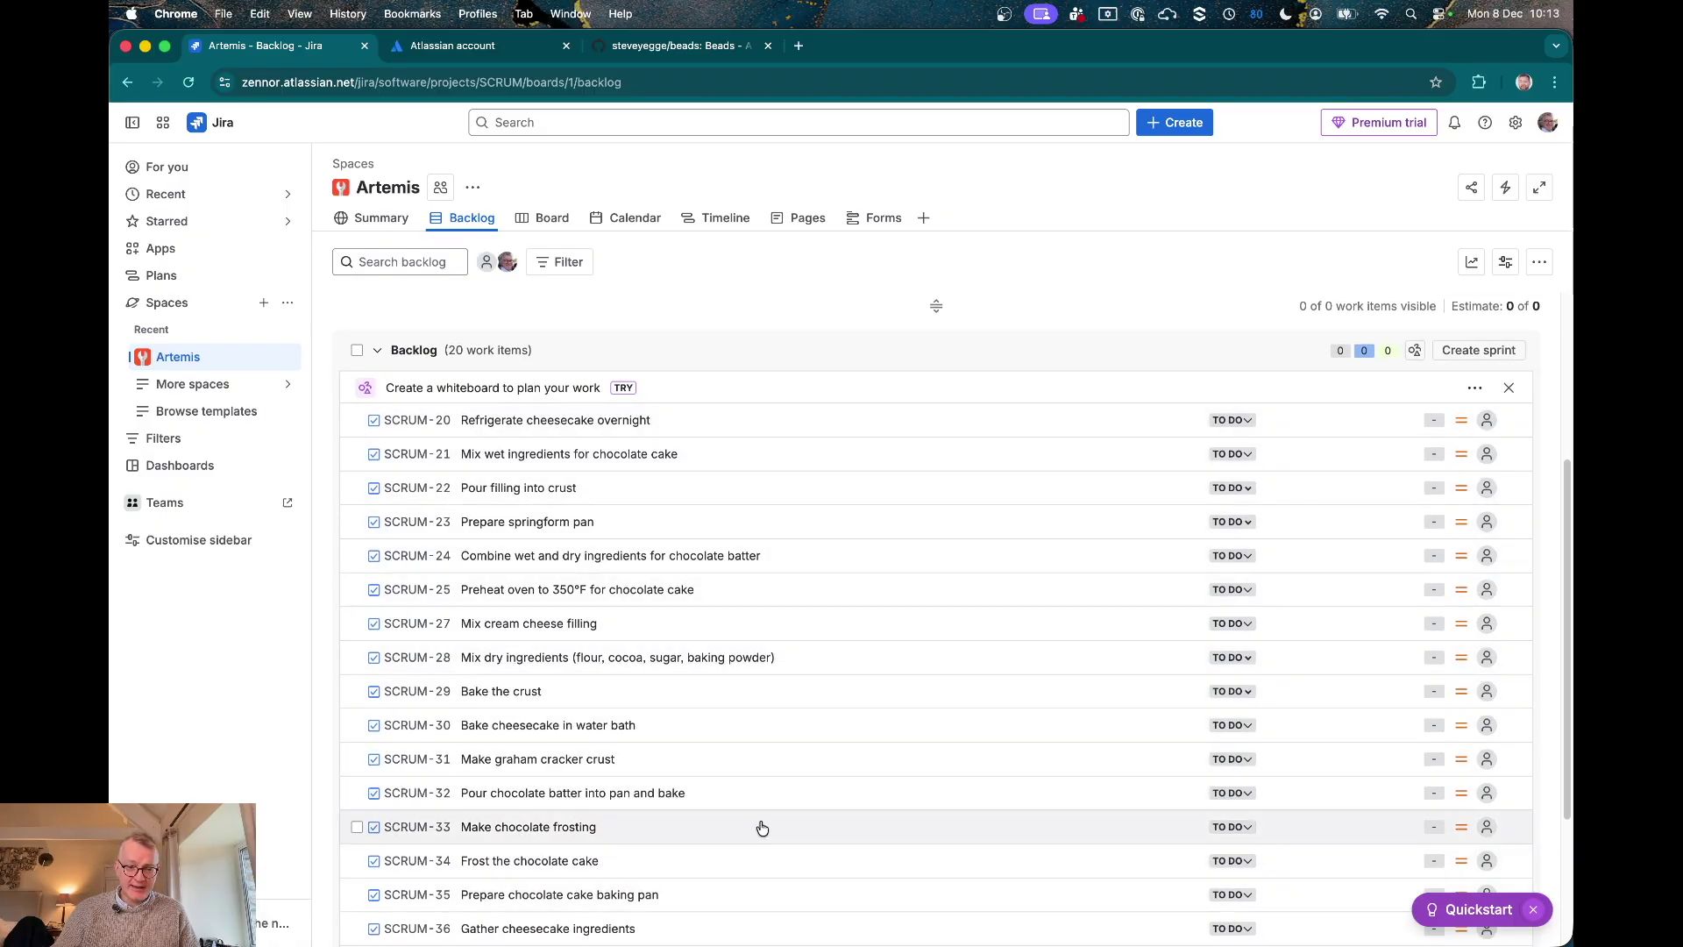
pyautogui.press('super+Tab')
pyautogui.scroll(10, 649, 578)
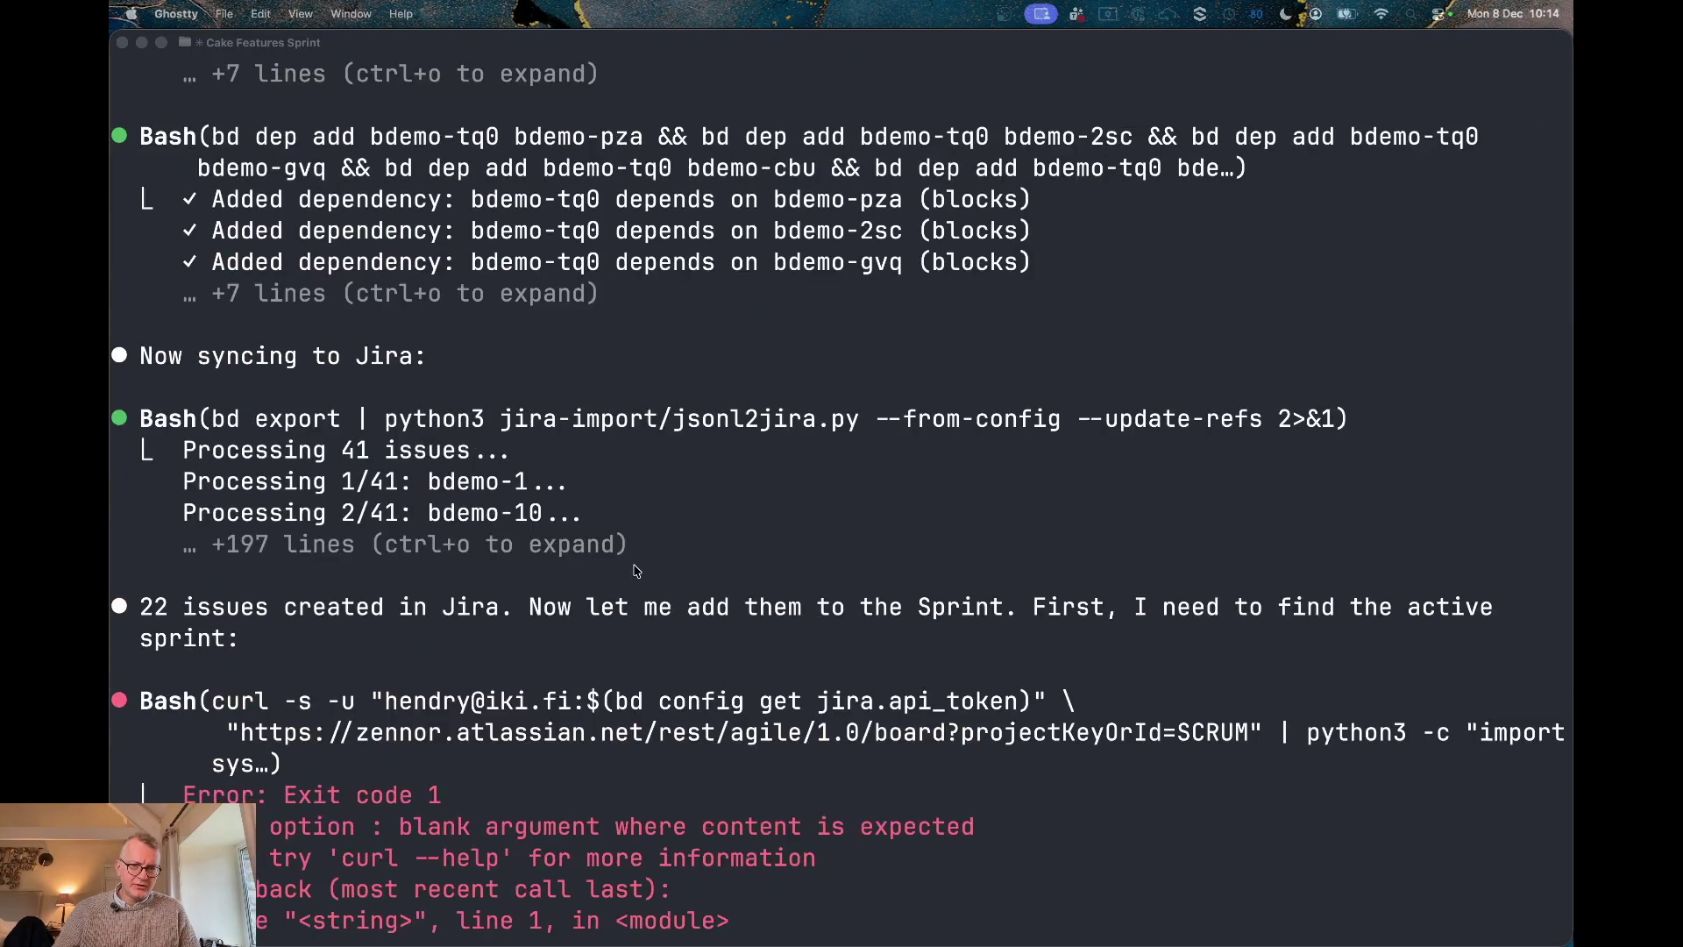
pyautogui.scroll(-10, 631, 572)
pyautogui.press('super+Tab')
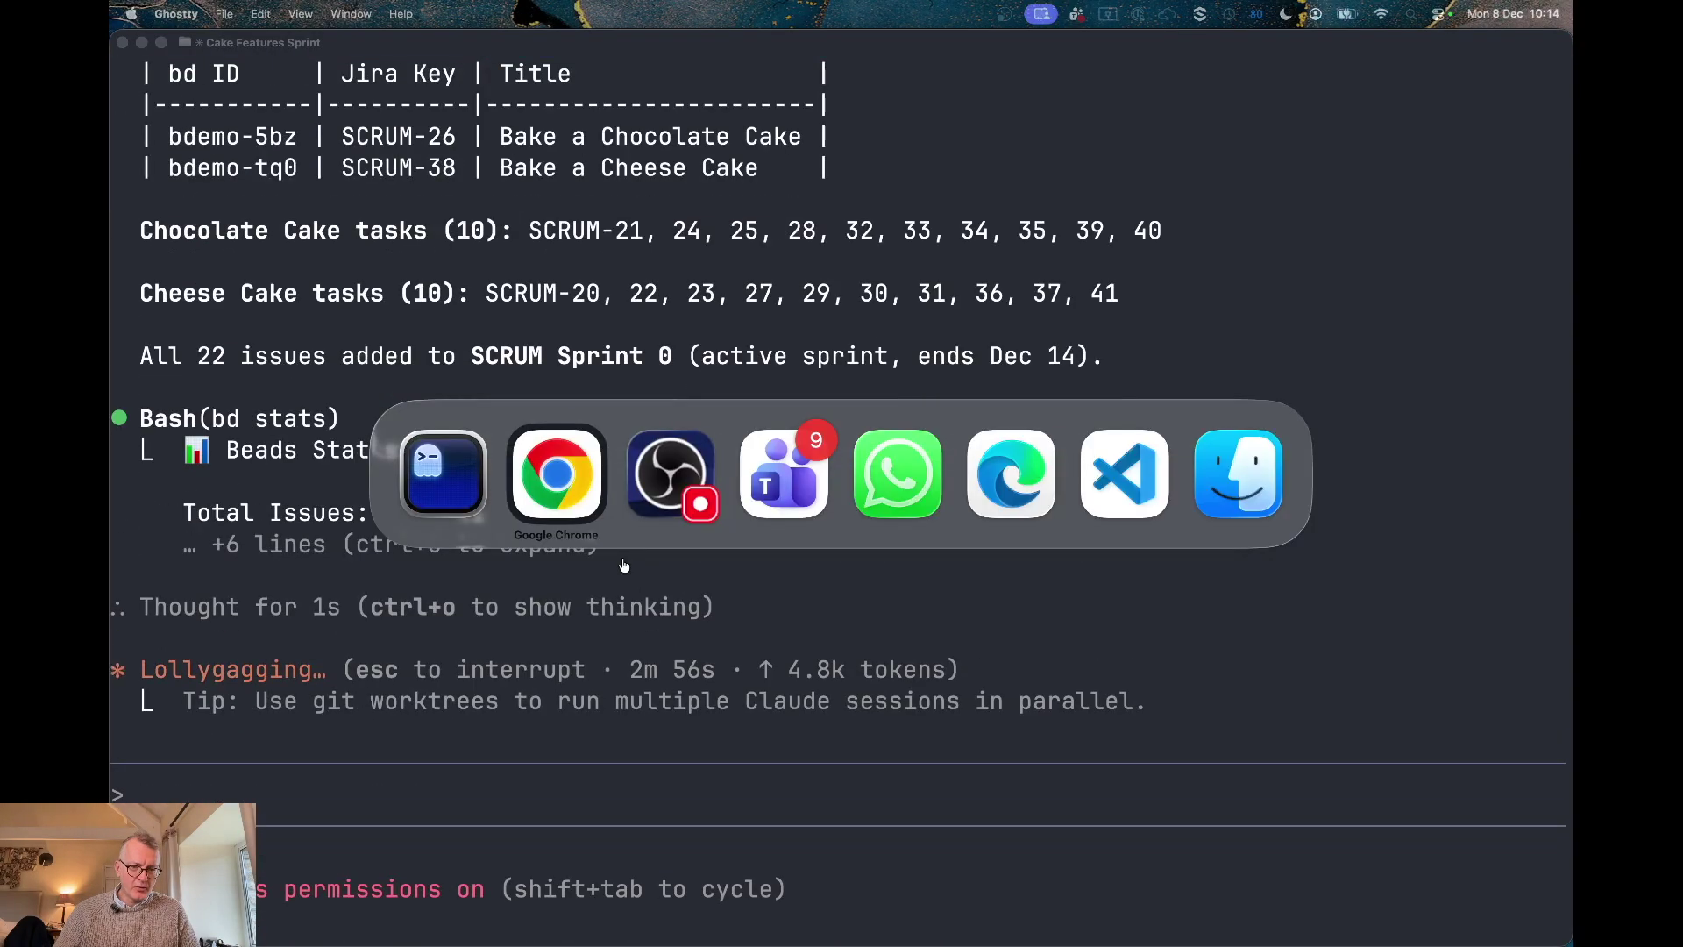
pyautogui.press('super+Tab')
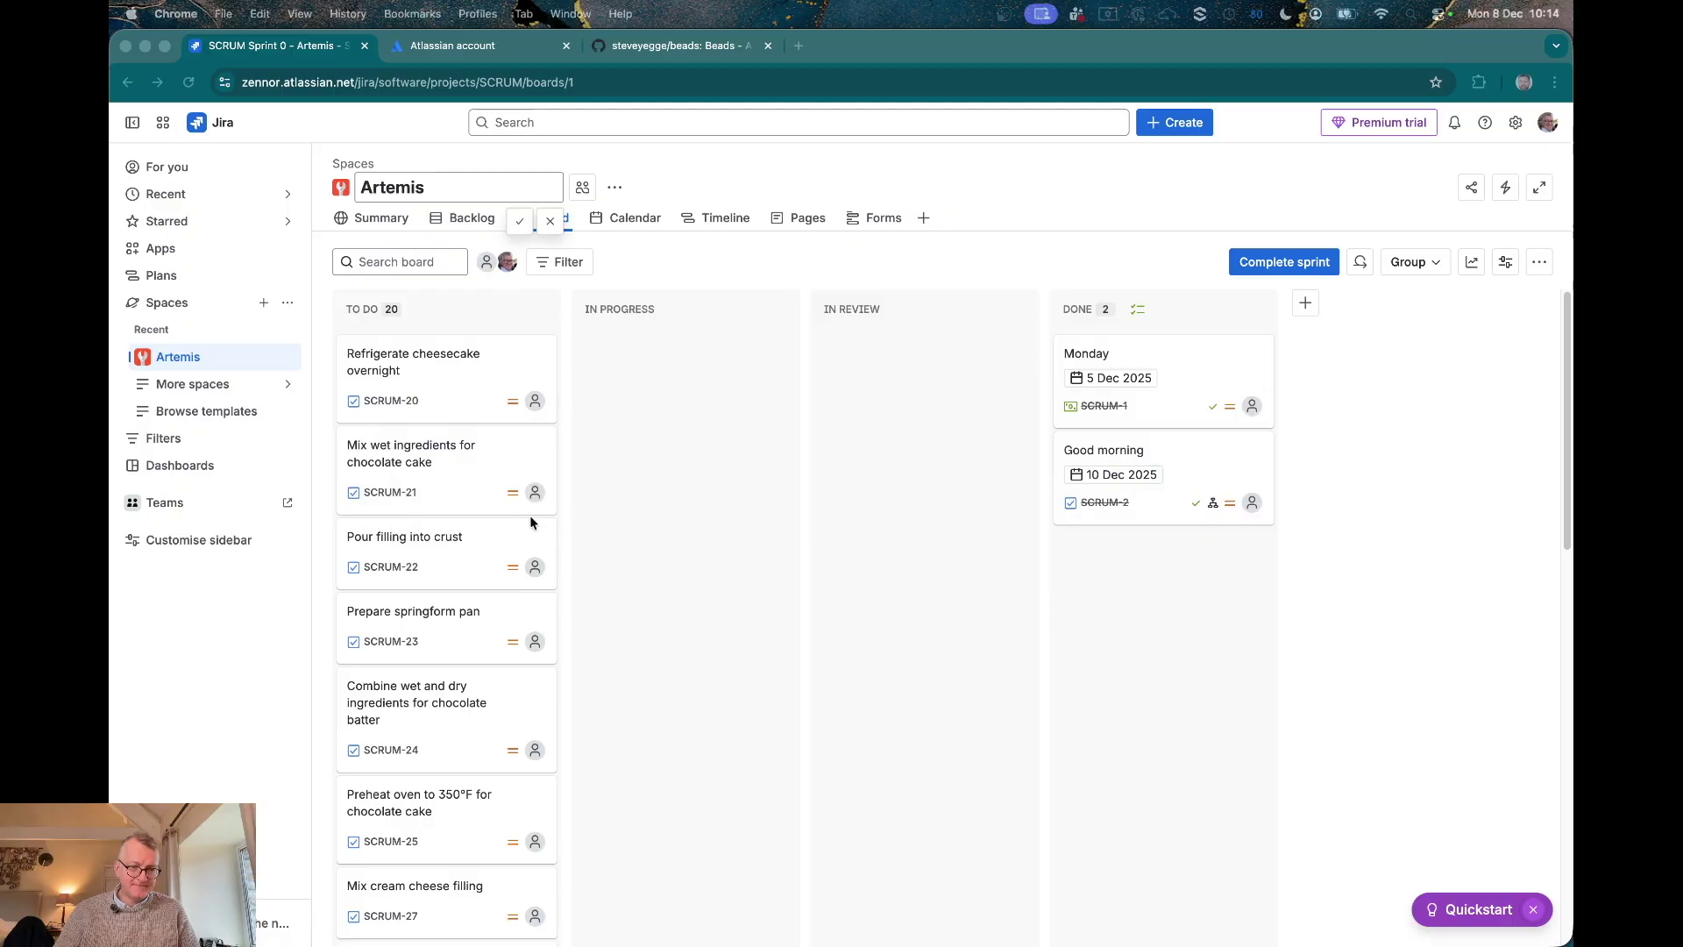